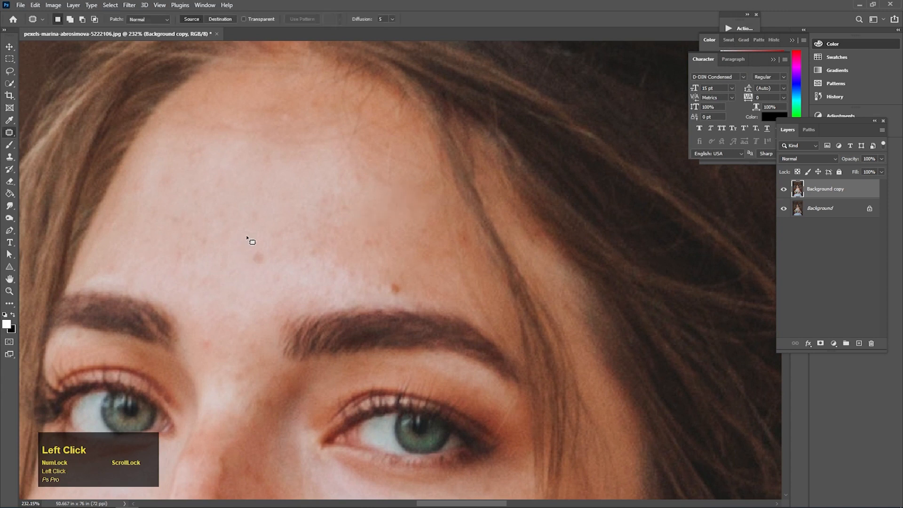
# Step: Patch the blemishes on the forehead, including the mole just above the eyebrow, with clean nearby skin
pyautogui.moveTo(188, 240); pyautogui.dragTo(190, 241)
pyautogui.moveTo(201, 256); pyautogui.dragTo(310, 267)
pyautogui.moveTo(362, 291); pyautogui.dragTo(382, 264)
pyautogui.moveTo(394, 283); pyautogui.dragTo(416, 262)
pyautogui.moveTo(352, 229)
pyautogui.mouseDown()
pyautogui.moveTo(381, 261)
pyautogui.moveTo(352, 234)
pyautogui.mouseUp()
pyautogui.moveTo(366, 247); pyautogui.dragTo(315, 272)
pyautogui.click(217, 318)
pyautogui.moveTo(324, 219)
pyautogui.mouseDown()
pyautogui.moveTo(317, 261)
pyautogui.moveTo(361, 183)
pyautogui.mouseUp()
pyautogui.moveTo(229, 242)
pyautogui.mouseDown()
pyautogui.moveTo(202, 202)
pyautogui.moveTo(457, 268)
pyautogui.mouseUp()
# Step: Patch the spot on the cheek beside the nose and the mole on the outer cheek below the eye
pyautogui.press('space')
pyautogui.moveTo(383, 312); pyautogui.dragTo(371, 236)
pyautogui.moveTo(325, 295); pyautogui.dragTo(325, 295)
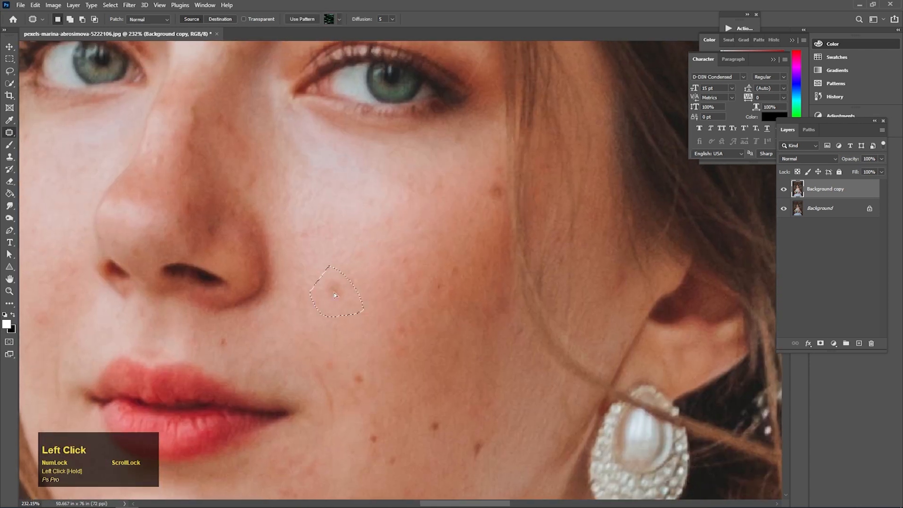
pyautogui.moveTo(380, 285); pyautogui.dragTo(387, 245)
pyautogui.moveTo(398, 267); pyautogui.dragTo(376, 236)
pyautogui.moveTo(476, 171); pyautogui.dragTo(483, 188)
pyautogui.moveTo(496, 190); pyautogui.dragTo(460, 212)
# Step: Patch the small moles on the lower cheek beside the mouth with clean surrounding skin
pyautogui.press('space')
pyautogui.moveTo(376, 338); pyautogui.dragTo(384, 273)
pyautogui.moveTo(353, 299); pyautogui.dragTo(349, 306)
pyautogui.moveTo(368, 312); pyautogui.dragTo(361, 275)
pyautogui.moveTo(400, 253); pyautogui.dragTo(404, 254)
pyautogui.moveTo(408, 264); pyautogui.dragTo(357, 260)
pyautogui.moveTo(433, 347); pyautogui.dragTo(437, 349)
pyautogui.moveTo(440, 358); pyautogui.dragTo(400, 301)
pyautogui.moveTo(378, 363); pyautogui.dragTo(382, 365)
pyautogui.moveTo(383, 373); pyautogui.dragTo(414, 360)
# Step: Patch the remaining dark spots between the lower cheek and the jawline
pyautogui.press('space')
pyautogui.moveTo(421, 278)
pyautogui.mouseDown()
pyautogui.moveTo(454, 357)
pyautogui.moveTo(444, 202)
pyautogui.mouseUp()
pyautogui.moveTo(383, 359)
pyautogui.mouseDown()
pyautogui.moveTo(369, 373)
pyautogui.moveTo(408, 340)
pyautogui.mouseUp()
pyautogui.press('space')
pyautogui.moveTo(373, 377); pyautogui.dragTo(389, 353)
pyautogui.moveTo(343, 360)
pyautogui.mouseDown()
pyautogui.moveTo(376, 381)
pyautogui.moveTo(324, 392)
pyautogui.mouseUp()
pyautogui.moveTo(369, 376); pyautogui.dragTo(418, 382)
# Step: Patch the small blemishes around the nose and the adjoining cheek
pyautogui.press('space')
pyautogui.moveTo(310, 94); pyautogui.dragTo(405, 380)
pyautogui.scroll(6, 316, 290)
pyautogui.moveTo(311, 267); pyautogui.dragTo(306, 273)
pyautogui.moveTo(308, 293); pyautogui.dragTo(310, 333)
pyautogui.moveTo(341, 303)
pyautogui.mouseDown()
pyautogui.moveTo(325, 337)
pyautogui.moveTo(329, 328)
pyautogui.mouseUp()
pyautogui.moveTo(343, 205); pyautogui.dragTo(350, 249)
pyautogui.moveTo(394, 226)
pyautogui.mouseDown()
pyautogui.moveTo(383, 269)
pyautogui.moveTo(394, 231)
pyautogui.mouseUp()
pyautogui.moveTo(409, 256)
pyautogui.mouseDown()
pyautogui.moveTo(396, 260)
pyautogui.moveTo(404, 240)
pyautogui.mouseUp()
# Step: Patch the remaining skin blemishes around the mouth and on the chin
pyautogui.scroll(-12, 370, 312)
pyautogui.press('space')
pyautogui.moveTo(363, 353); pyautogui.dragTo(345, 324)
pyautogui.scroll(6, 346, 334)
pyautogui.press('space')
pyautogui.moveTo(513, 359)
pyautogui.mouseDown()
pyautogui.moveTo(453, 302)
pyautogui.moveTo(460, 324)
pyautogui.mouseUp()
pyautogui.press('space')
pyautogui.moveTo(464, 367); pyautogui.dragTo(423, 169)
pyautogui.moveTo(360, 264)
pyautogui.mouseDown()
pyautogui.moveTo(340, 309)
pyautogui.moveTo(409, 301)
pyautogui.mouseUp()
pyautogui.press('space')
pyautogui.moveTo(171, 284); pyautogui.dragTo(286, 328)
# Step: Patch out the large brown mole at the base of the neck above the necklace
pyautogui.press('space')
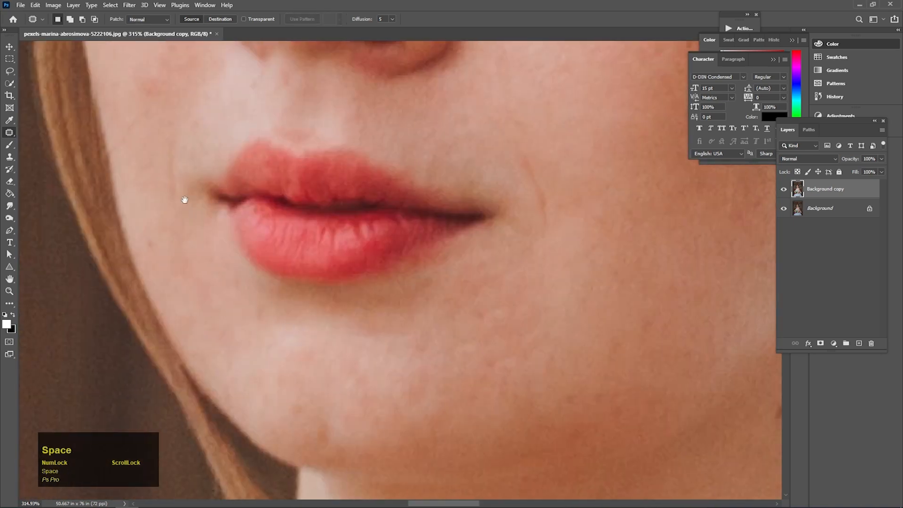
pyautogui.moveTo(185, 199); pyautogui.dragTo(250, 430)
pyautogui.scroll(-12, 205, 298)
pyautogui.scroll(12, 443, 323)
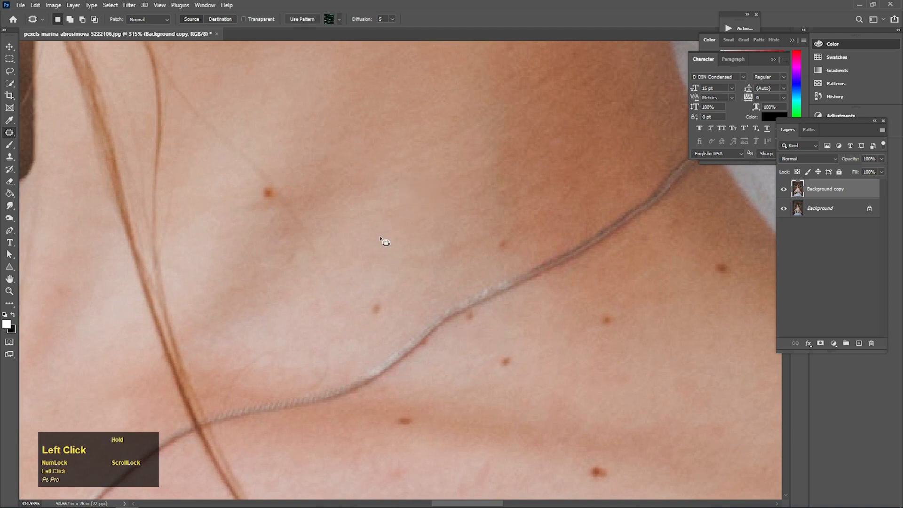
pyautogui.moveTo(279, 178); pyautogui.dragTo(282, 182)
pyautogui.moveTo(269, 194); pyautogui.dragTo(325, 207)
pyautogui.click(331, 210)
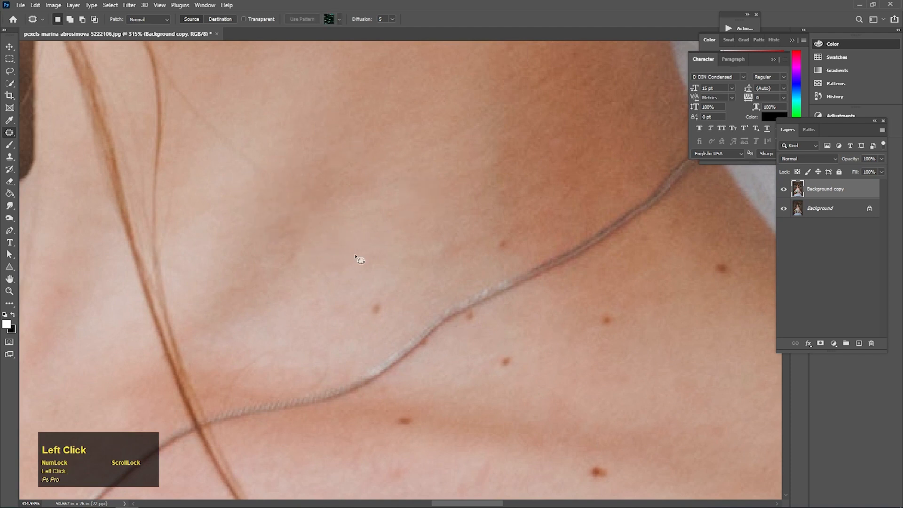
# Step: Patch the moles beside the necklace chain where the neck meets the shoulder
pyautogui.press('space')
pyautogui.moveTo(437, 239); pyautogui.dragTo(379, 306)
pyautogui.press('space')
pyautogui.moveTo(558, 383)
pyautogui.mouseDown()
pyautogui.moveTo(252, 253)
pyautogui.moveTo(287, 277)
pyautogui.mouseUp()
pyautogui.moveTo(371, 188)
pyautogui.mouseDown()
pyautogui.moveTo(381, 257)
pyautogui.moveTo(465, 120)
pyautogui.mouseUp()
pyautogui.moveTo(336, 252)
pyautogui.mouseDown()
pyautogui.moveTo(379, 301)
pyautogui.moveTo(398, 207)
pyautogui.mouseUp()
pyautogui.moveTo(278, 297)
pyautogui.mouseDown()
pyautogui.moveTo(252, 353)
pyautogui.moveTo(276, 298)
pyautogui.mouseUp()
pyautogui.moveTo(280, 358)
pyautogui.mouseDown()
pyautogui.moveTo(266, 393)
pyautogui.moveTo(256, 274)
pyautogui.mouseUp()
# Step: Patch the brown moles across the collarbone area below the necklace chain
pyautogui.press('space')
pyautogui.moveTo(177, 156); pyautogui.dragTo(249, 304)
pyautogui.moveTo(320, 192); pyautogui.dragTo(322, 189)
pyautogui.moveTo(331, 198); pyautogui.dragTo(360, 221)
pyautogui.moveTo(608, 330); pyautogui.dragTo(344, 266)
pyautogui.moveTo(434, 306); pyautogui.dragTo(435, 301)
pyautogui.moveTo(454, 313); pyautogui.dragTo(447, 348)
pyautogui.moveTo(591, 409); pyautogui.dragTo(588, 412)
pyautogui.moveTo(570, 435)
pyautogui.mouseDown()
pyautogui.moveTo(583, 463)
pyautogui.moveTo(590, 452)
pyautogui.mouseUp()
pyautogui.moveTo(557, 400); pyautogui.dragTo(560, 406)
pyautogui.moveTo(568, 418); pyautogui.dragTo(524, 423)
# Step: Patch the remaining moles and red spots on the upper chest and front of the shoulder
pyautogui.moveTo(414, 432); pyautogui.dragTo(447, 348)
pyautogui.moveTo(344, 379)
pyautogui.mouseDown()
pyautogui.moveTo(339, 419)
pyautogui.moveTo(345, 382)
pyautogui.mouseUp()
pyautogui.moveTo(384, 447); pyautogui.dragTo(427, 427)
pyautogui.moveTo(493, 433); pyautogui.dragTo(377, 293)
pyautogui.moveTo(404, 339); pyautogui.dragTo(359, 341)
pyautogui.moveTo(414, 392); pyautogui.dragTo(411, 396)
pyautogui.moveTo(430, 410); pyautogui.dragTo(372, 419)
pyautogui.moveTo(534, 464)
pyautogui.mouseDown()
pyautogui.moveTo(570, 483)
pyautogui.moveTo(536, 466)
pyautogui.mouseUp()
pyautogui.moveTo(548, 489); pyautogui.dragTo(492, 487)
pyautogui.moveTo(668, 369); pyautogui.dragTo(664, 372)
pyautogui.moveTo(657, 387); pyautogui.dragTo(611, 390)
pyautogui.moveTo(492, 337)
pyautogui.mouseDown()
pyautogui.moveTo(548, 374)
pyautogui.moveTo(493, 341)
pyautogui.mouseUp()
pyautogui.moveTo(510, 374); pyautogui.dragTo(423, 409)
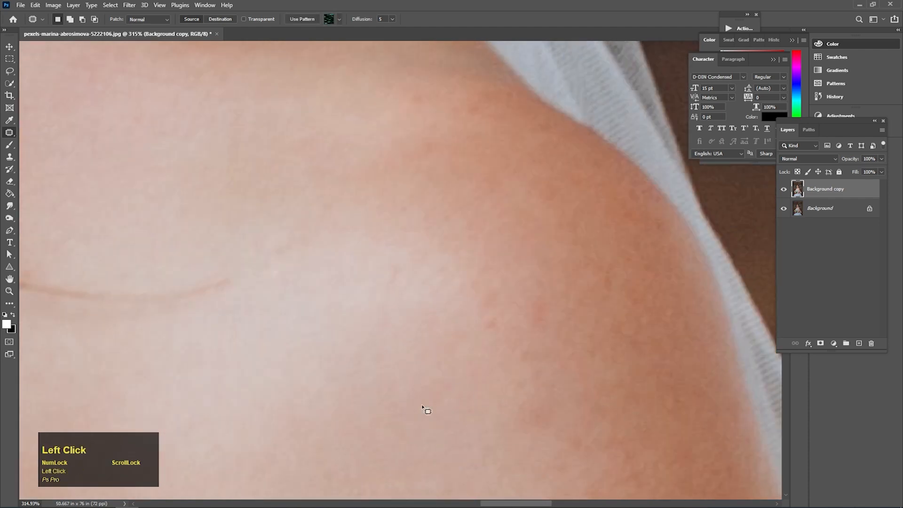
# Step: Patch the small blemishes on the rounded outer part of the shoulder
pyautogui.scroll(-2, 471, 353)
pyautogui.moveTo(475, 423); pyautogui.dragTo(439, 151)
pyautogui.moveTo(518, 194); pyautogui.dragTo(459, 244)
pyautogui.moveTo(508, 224); pyautogui.dragTo(463, 211)
pyautogui.moveTo(419, 249); pyautogui.dragTo(436, 302)
pyautogui.moveTo(591, 258); pyautogui.dragTo(528, 198)
# Step: Patch the spots on the upper arm just below the shoulder
pyautogui.moveTo(454, 303); pyautogui.dragTo(451, 310)
pyautogui.moveTo(443, 332)
pyautogui.mouseDown()
pyautogui.moveTo(405, 288)
pyautogui.moveTo(416, 314)
pyautogui.mouseUp()
pyautogui.moveTo(461, 387); pyautogui.dragTo(455, 323)
pyautogui.keyDown('ctrl'); pyautogui.click(457, 325); pyautogui.keyUp('ctrl')
pyautogui.keyDown('ctrl'); pyautogui.click(463, 327); pyautogui.keyUp('ctrl')
pyautogui.moveTo(523, 328); pyautogui.dragTo(520, 331)
pyautogui.moveTo(527, 342); pyautogui.dragTo(511, 340)
# Step: Patch the blemishes along the upper arm down to the elbow
pyautogui.moveTo(494, 413); pyautogui.dragTo(350, 71)
pyautogui.moveTo(329, 285); pyautogui.dragTo(356, 323)
pyautogui.moveTo(470, 438); pyautogui.dragTo(435, 117)
pyautogui.moveTo(475, 334); pyautogui.dragTo(451, 254)
pyautogui.scroll(-2, 494, 353)
pyautogui.keyDown('ctrl'); pyautogui.click(512, 399); pyautogui.keyUp('ctrl')
pyautogui.keyDown('ctrl'); pyautogui.click(512, 399); pyautogui.keyUp('ctrl')
pyautogui.moveTo(594, 361); pyautogui.dragTo(313, 384)
pyautogui.moveTo(466, 287)
pyautogui.mouseDown()
pyautogui.moveTo(444, 324)
pyautogui.moveTo(451, 328)
pyautogui.mouseUp()
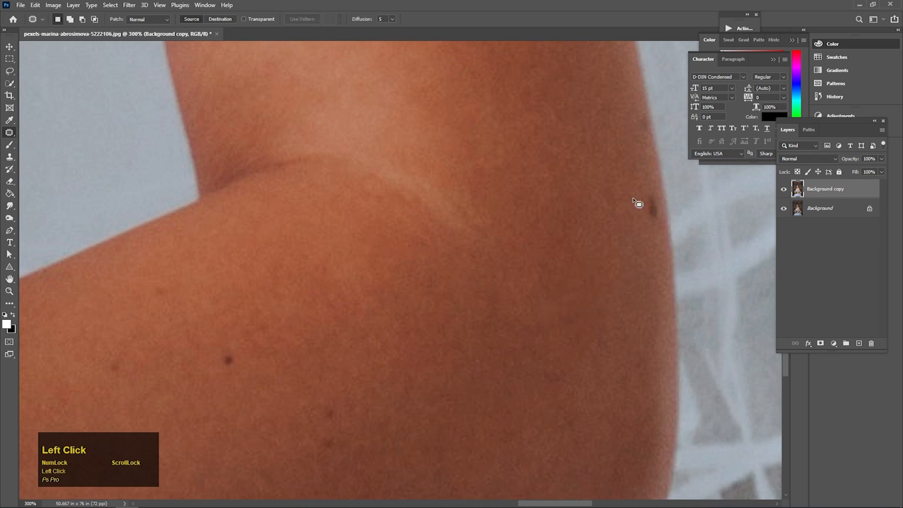
# Step: Patch the dark moles around the elbow and the adjoining part of the forearm
pyautogui.moveTo(595, 239); pyautogui.dragTo(743, 169)
pyautogui.moveTo(265, 269)
pyautogui.mouseDown()
pyautogui.moveTo(251, 349)
pyautogui.moveTo(282, 325)
pyautogui.mouseUp()
pyautogui.moveTo(308, 213); pyautogui.dragTo(292, 235)
pyautogui.moveTo(201, 402)
pyautogui.mouseDown()
pyautogui.moveTo(490, 318)
pyautogui.moveTo(403, 188)
pyautogui.mouseUp()
pyautogui.moveTo(313, 306)
pyautogui.mouseDown()
pyautogui.moveTo(328, 360)
pyautogui.moveTo(376, 320)
pyautogui.mouseUp()
# Step: Patch the dark spots on the middle of the forearm with clean nearby skin
pyautogui.moveTo(459, 258); pyautogui.dragTo(404, 333)
pyautogui.moveTo(428, 316); pyautogui.dragTo(320, 347)
pyautogui.moveTo(235, 353); pyautogui.dragTo(380, 311)
pyautogui.moveTo(347, 286); pyautogui.dragTo(322, 354)
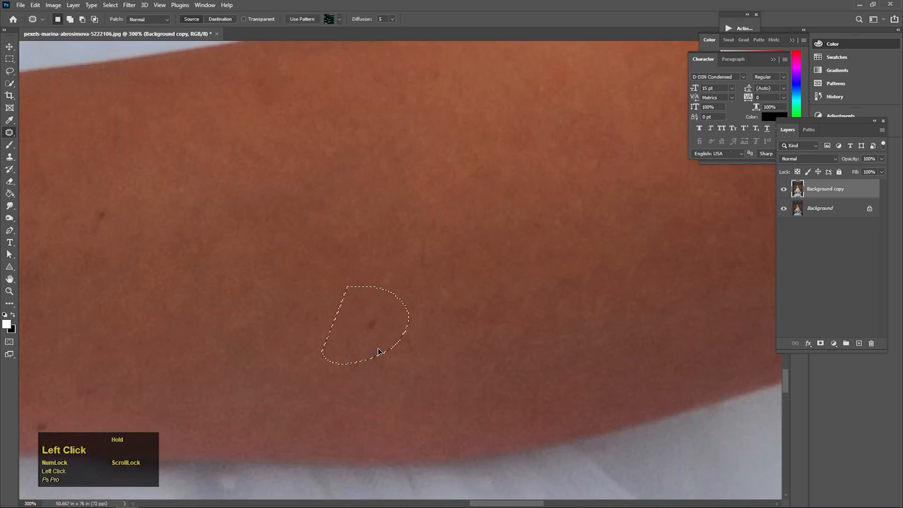
pyautogui.moveTo(376, 348); pyautogui.dragTo(311, 359)
# Step: Patch the remaining moles farther along the forearm toward the hand, including those near its lower edge
pyautogui.moveTo(141, 236); pyautogui.dragTo(419, 298)
pyautogui.moveTo(355, 250); pyautogui.dragTo(377, 261)
pyautogui.moveTo(210, 435); pyautogui.dragTo(196, 275)
pyautogui.moveTo(287, 311)
pyautogui.mouseDown()
pyautogui.moveTo(345, 328)
pyautogui.moveTo(288, 314)
pyautogui.mouseUp()
pyautogui.moveTo(308, 329); pyautogui.dragTo(301, 282)
pyautogui.moveTo(220, 258)
pyautogui.mouseDown()
pyautogui.moveTo(294, 295)
pyautogui.moveTo(221, 261)
pyautogui.mouseUp()
# Step: Patch the small blemish on the chest skin above the pearl-covered dress
pyautogui.scroll(-2, 331, 276)
pyautogui.moveTo(233, 56); pyautogui.dragTo(405, 412)
pyautogui.scroll(2, 584, 218)
pyautogui.moveTo(417, 309); pyautogui.dragTo(419, 306)
pyautogui.moveTo(428, 311); pyautogui.dragTo(339, 346)
pyautogui.moveTo(339, 271); pyautogui.dragTo(341, 269)
pyautogui.scroll(2, 241, 314)
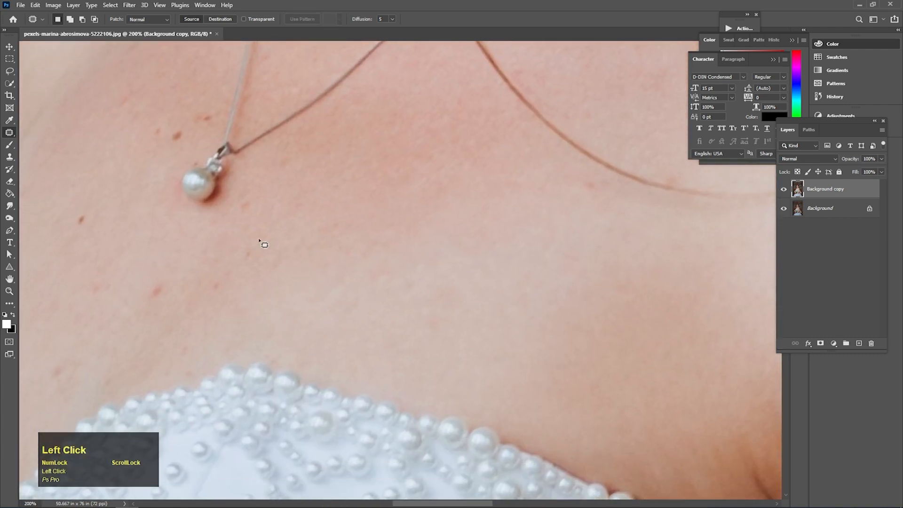
# Step: Patch the red spots and small moles on the chest below the pearl pendant
pyautogui.moveTo(239, 239); pyautogui.dragTo(230, 217)
pyautogui.moveTo(202, 260)
pyautogui.mouseDown()
pyautogui.moveTo(245, 306)
pyautogui.moveTo(205, 289)
pyautogui.mouseUp()
pyautogui.moveTo(142, 268); pyautogui.dragTo(315, 290)
pyautogui.moveTo(312, 288); pyautogui.dragTo(345, 299)
pyautogui.moveTo(259, 291)
pyautogui.mouseDown()
pyautogui.moveTo(222, 342)
pyautogui.moveTo(205, 398)
pyautogui.mouseUp()
pyautogui.moveTo(224, 383)
pyautogui.mouseDown()
pyautogui.moveTo(198, 334)
pyautogui.moveTo(313, 288)
pyautogui.mouseUp()
pyautogui.moveTo(232, 356)
pyautogui.mouseDown()
pyautogui.moveTo(273, 386)
pyautogui.moveTo(263, 341)
pyautogui.mouseUp()
# Step: Patch the pair of brown moles on the chest right beside the top of the pearl pendant
pyautogui.moveTo(365, 175)
pyautogui.mouseDown()
pyautogui.moveTo(286, 261)
pyautogui.moveTo(266, 320)
pyautogui.mouseUp()
pyautogui.moveTo(282, 306); pyautogui.dragTo(269, 335)
pyautogui.moveTo(362, 294); pyautogui.dragTo(344, 358)
pyautogui.moveTo(343, 257); pyautogui.dragTo(308, 296)
pyautogui.moveTo(324, 291); pyautogui.dragTo(305, 307)
pyautogui.moveTo(378, 245); pyautogui.dragTo(347, 287)
pyautogui.moveTo(347, 286); pyautogui.dragTo(315, 282)
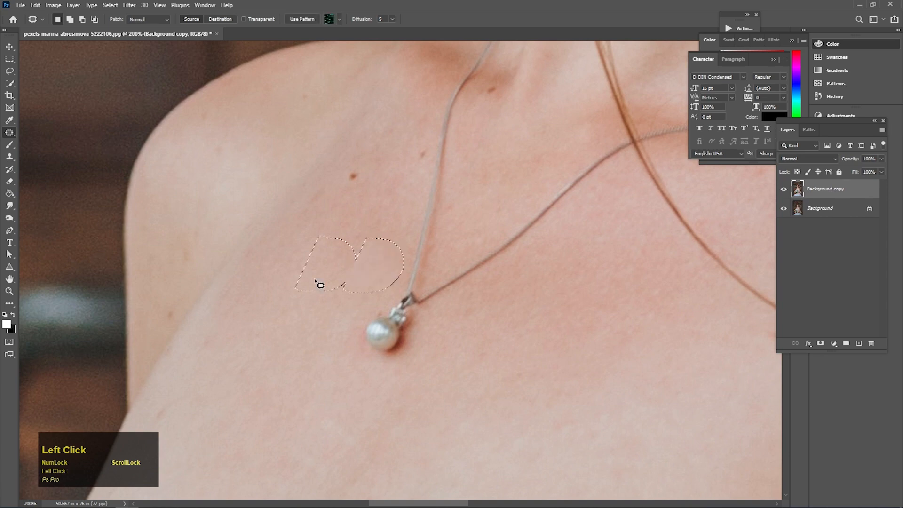
# Step: Patch the remaining small moles on the upper chest above the pearl pendant and beside the necklace chain
pyautogui.moveTo(350, 207); pyautogui.dragTo(310, 333)
pyautogui.moveTo(314, 285); pyautogui.dragTo(307, 327)
pyautogui.moveTo(308, 325); pyautogui.dragTo(310, 353)
pyautogui.moveTo(372, 256); pyautogui.dragTo(364, 331)
pyautogui.keyDown('ctrl'); pyautogui.click(339, 305); pyautogui.keyUp('ctrl')
pyautogui.moveTo(448, 218); pyautogui.dragTo(331, 316)
pyautogui.moveTo(337, 311); pyautogui.dragTo(371, 260)
pyautogui.keyDown('alt'); pyautogui.click(329, 362); pyautogui.keyUp('alt')
pyautogui.keyDown('ctrl'); pyautogui.click(372, 238); pyautogui.keyUp('ctrl')
pyautogui.keyDown('ctrl'); pyautogui.click(372, 238); pyautogui.keyUp('ctrl')
pyautogui.moveTo(358, 188); pyautogui.dragTo(395, 313)
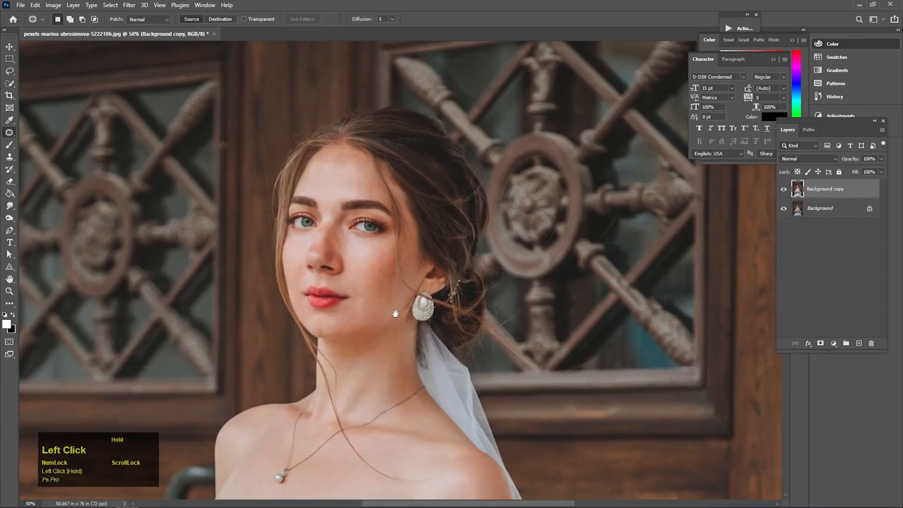
# Step: Duplicate the Background copy layer and name the duplicate Skin
pyautogui.moveTo(836, 195); pyautogui.dragTo(859, 343)
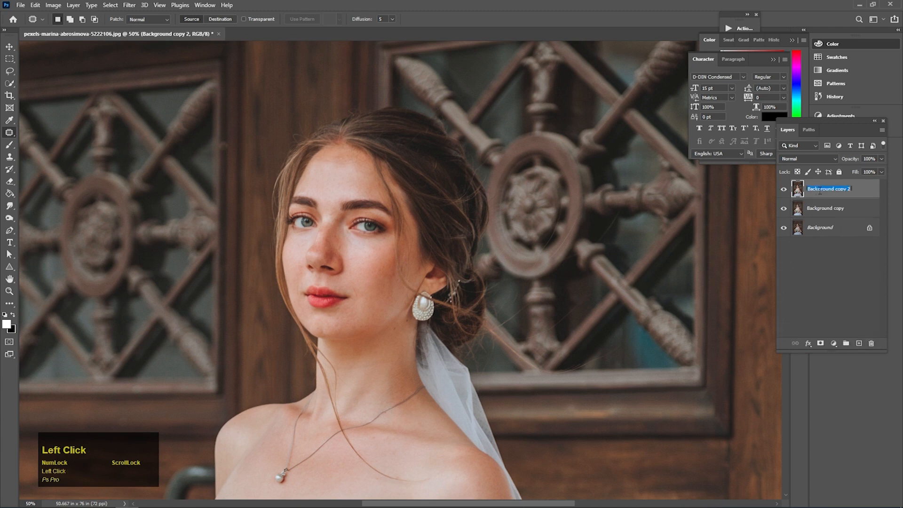
pyautogui.write('S')
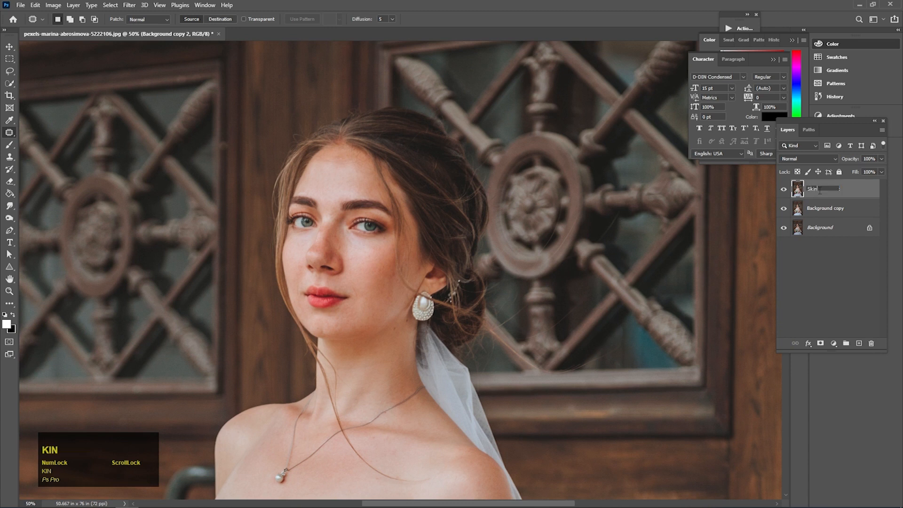
pyautogui.write('kin')
pyautogui.press('Return')
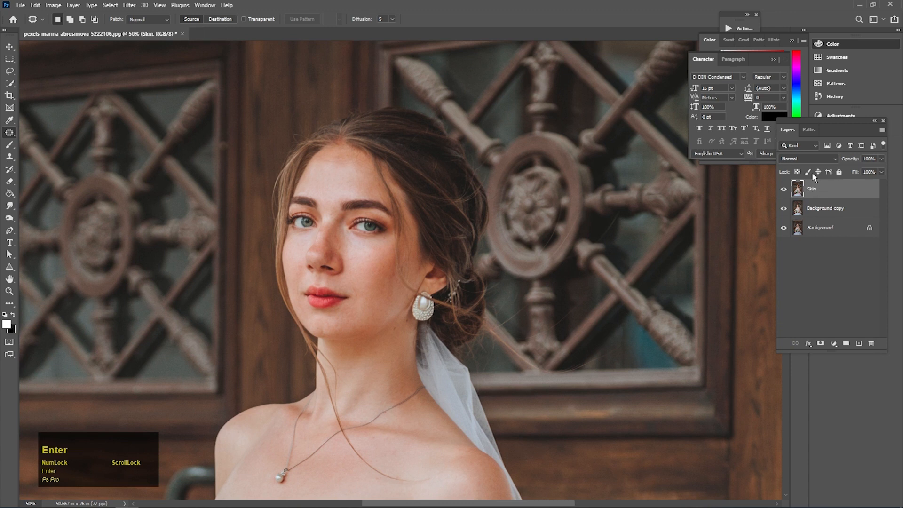
# Step: Set the Skin layer's blend mode to Linear Light and invert its colors
pyautogui.click(806, 162)
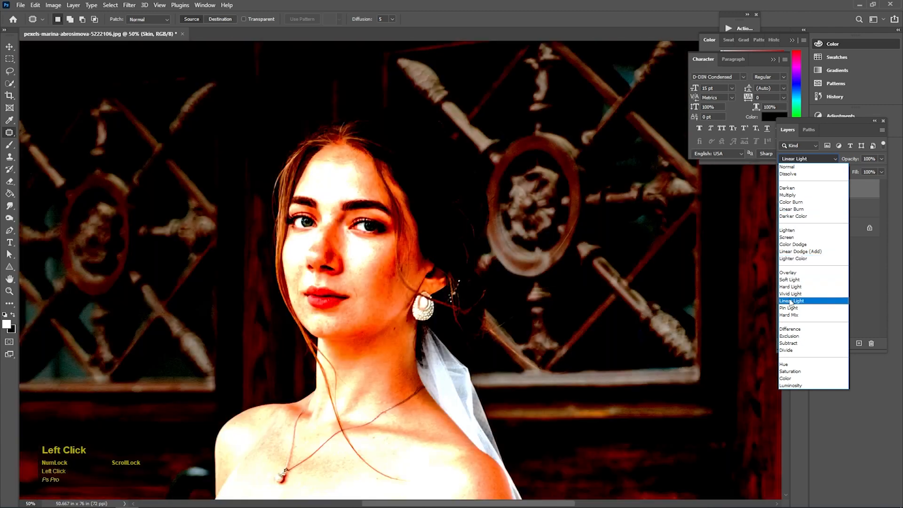
pyautogui.click(791, 301)
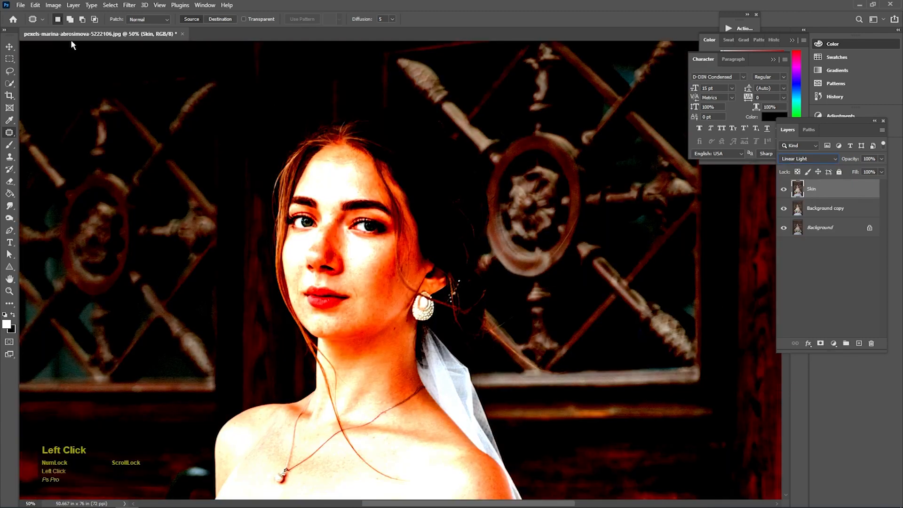
pyautogui.click(54, 6)
pyautogui.moveTo(70, 29)
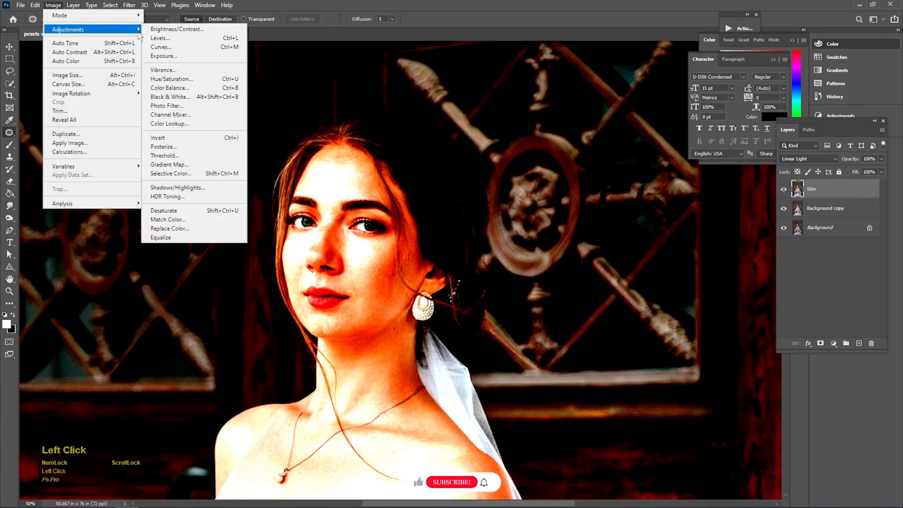
pyautogui.click(161, 138)
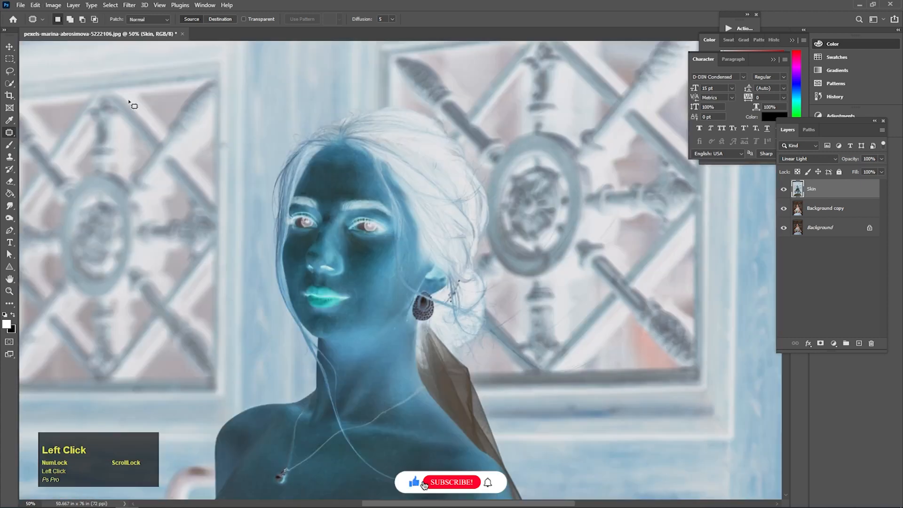
# Step: Apply a High Pass filter with a radius of 6.6 pixels to the Skin layer
pyautogui.click(129, 5)
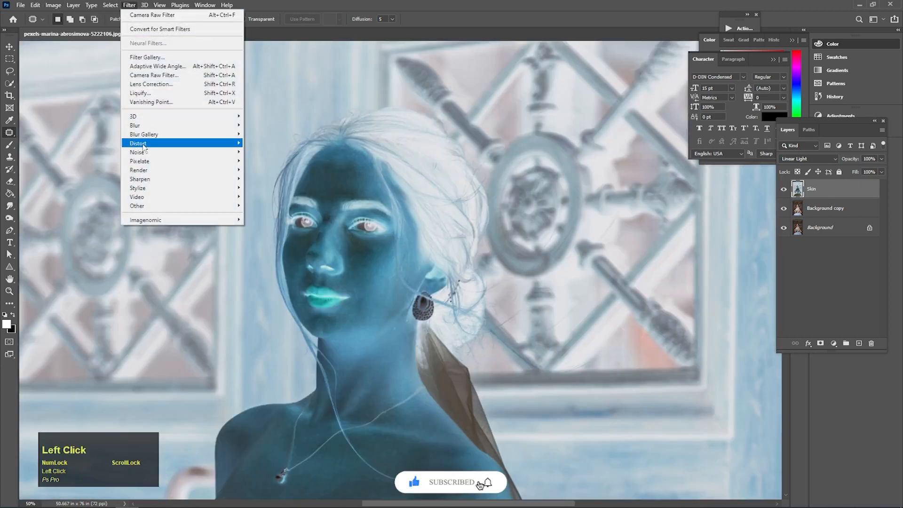
pyautogui.moveTo(145, 208)
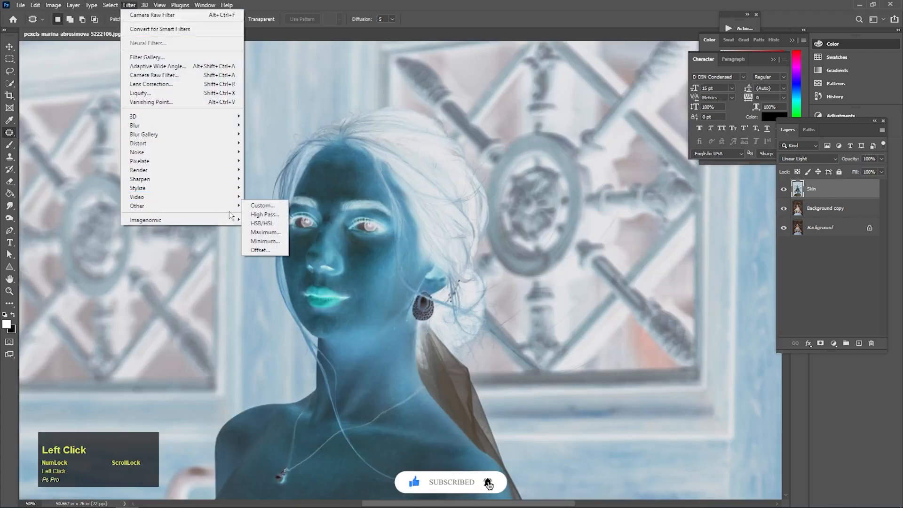
pyautogui.click(260, 214)
pyautogui.hotkey('ctrl', 'space')
pyautogui.moveTo(361, 280); pyautogui.dragTo(408, 266)
pyautogui.moveTo(484, 250); pyautogui.dragTo(488, 251)
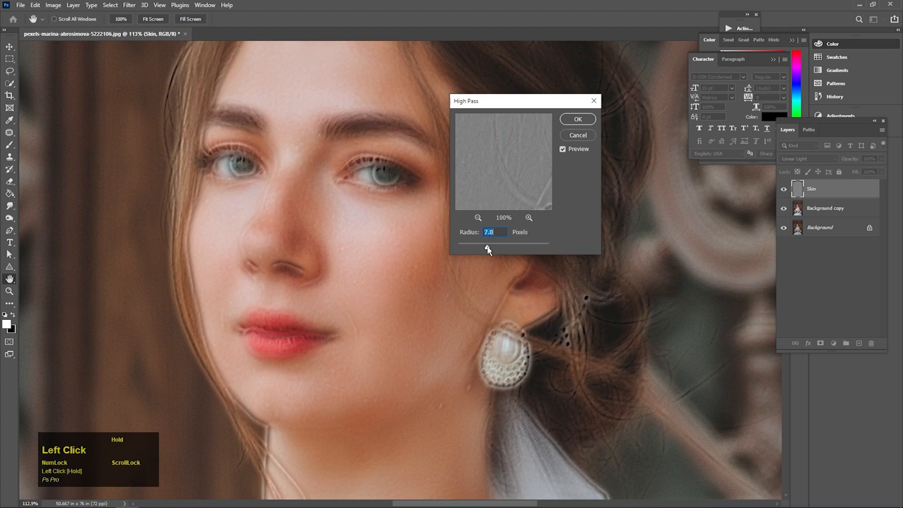
pyautogui.moveTo(485, 250); pyautogui.dragTo(485, 250)
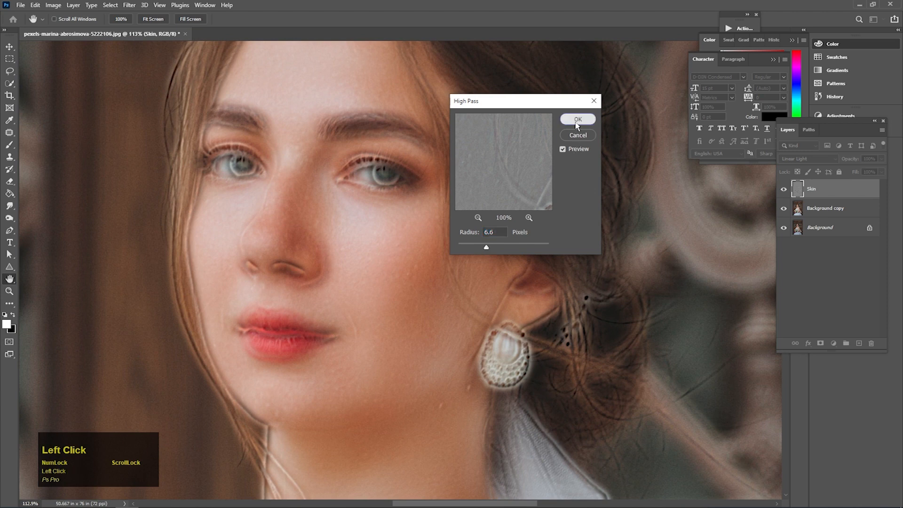
pyautogui.click(578, 119)
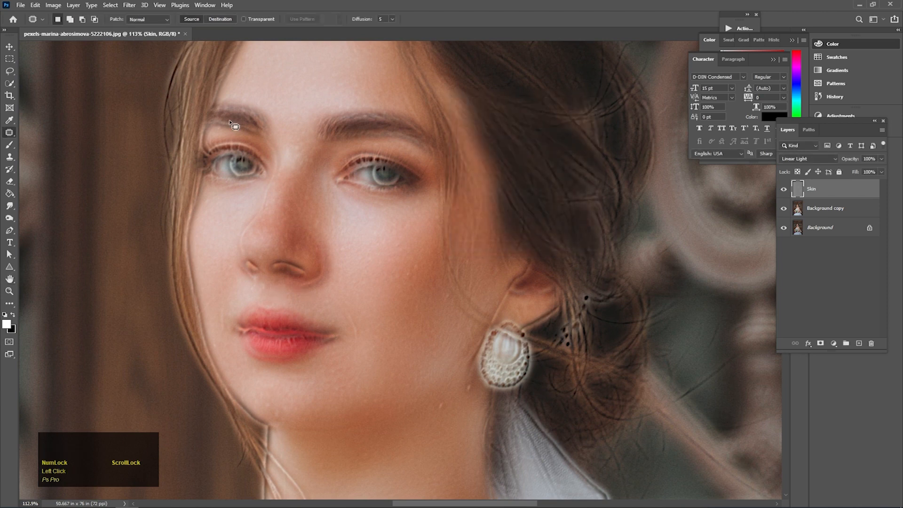
# Step: Apply a Surface Blur to the Skin layer with a radius of 5 pixels and a threshold of 37 levels
pyautogui.click(132, 7)
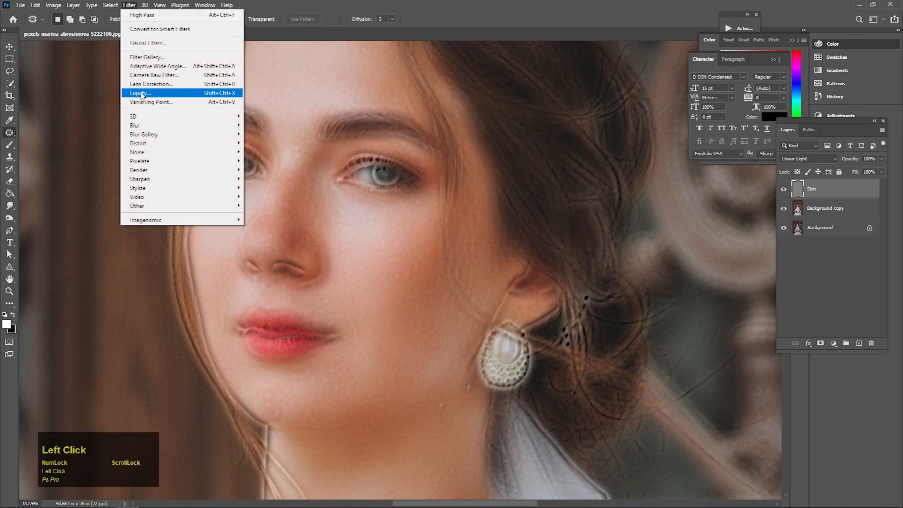
pyautogui.moveTo(153, 125)
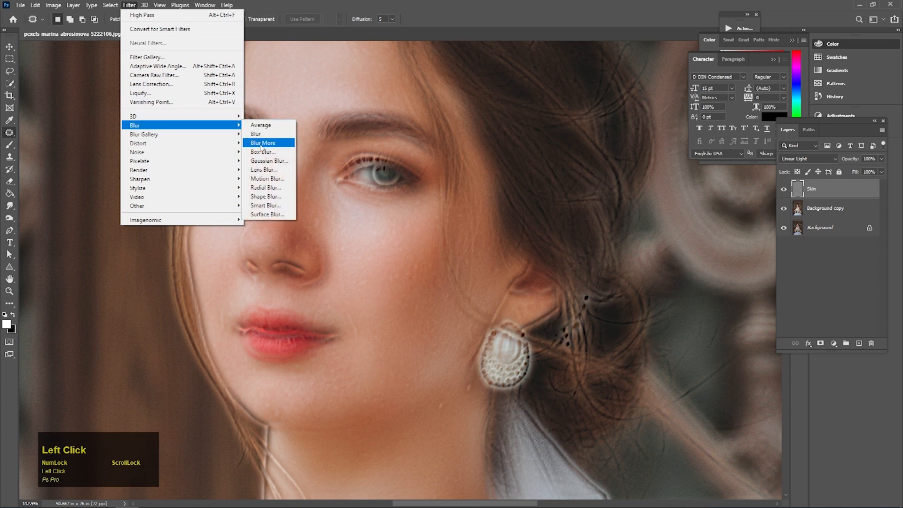
pyautogui.click(267, 215)
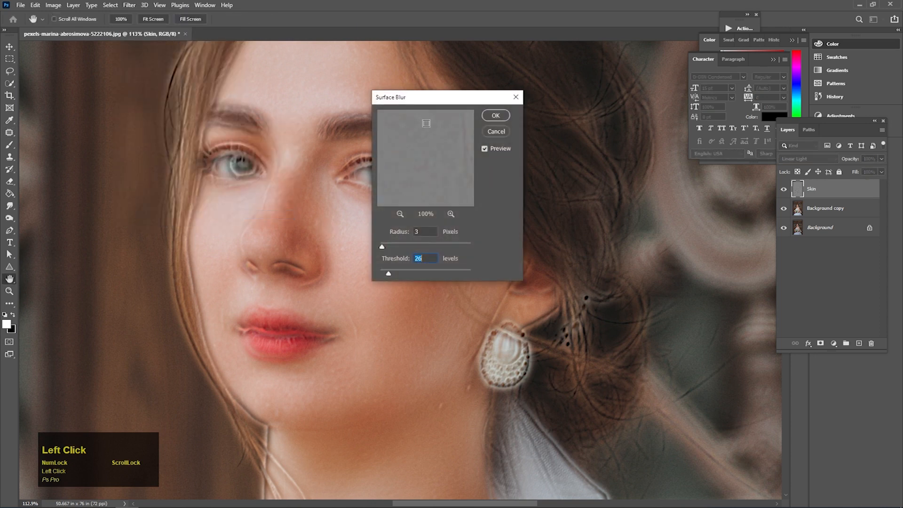
pyautogui.moveTo(415, 99); pyautogui.dragTo(479, 118)
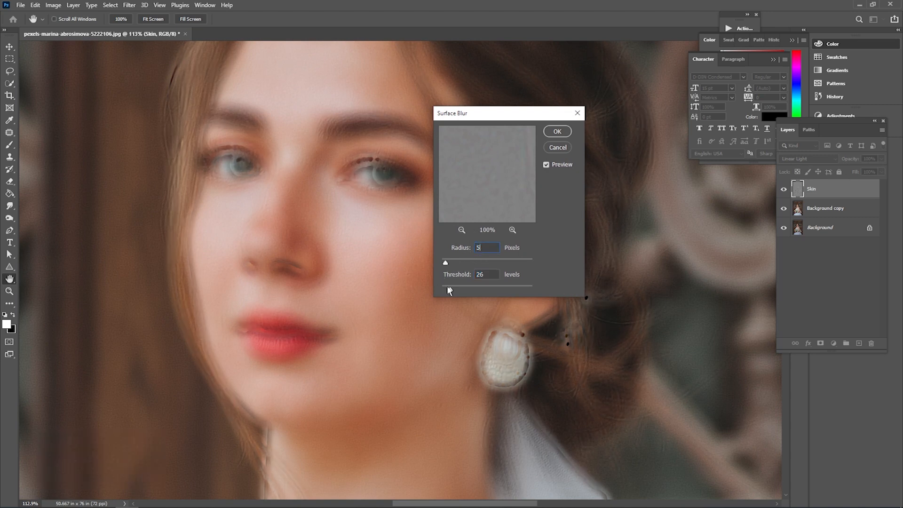
pyautogui.moveTo(450, 292); pyautogui.dragTo(450, 291)
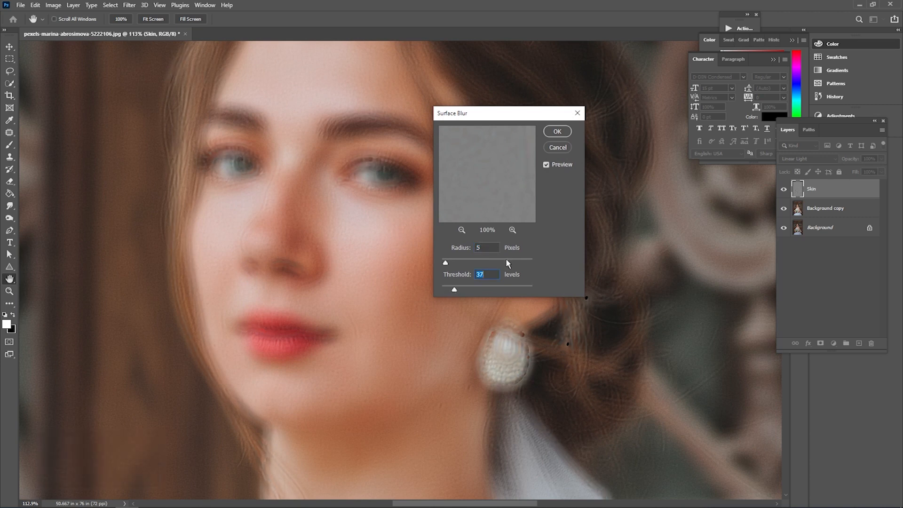
pyautogui.click(567, 132)
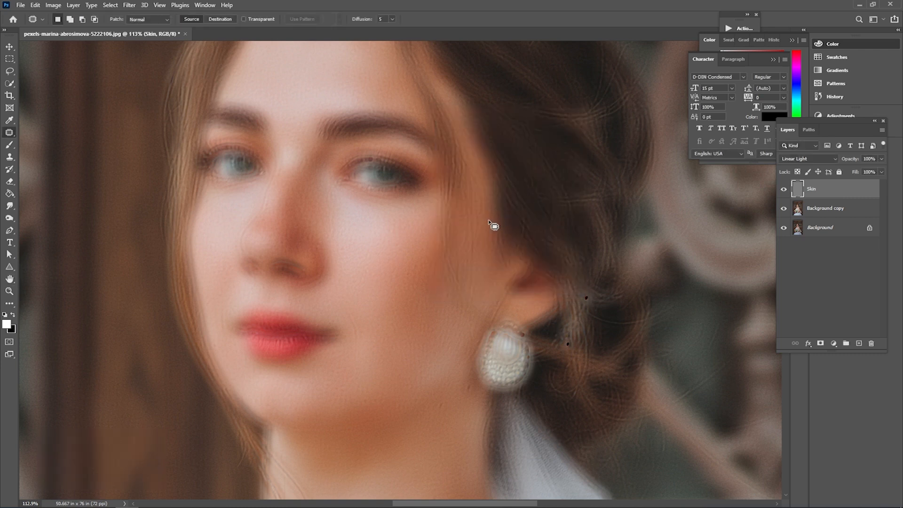
# Step: Add a layer mask to the Skin layer and invert it to black
pyautogui.click(834, 343)
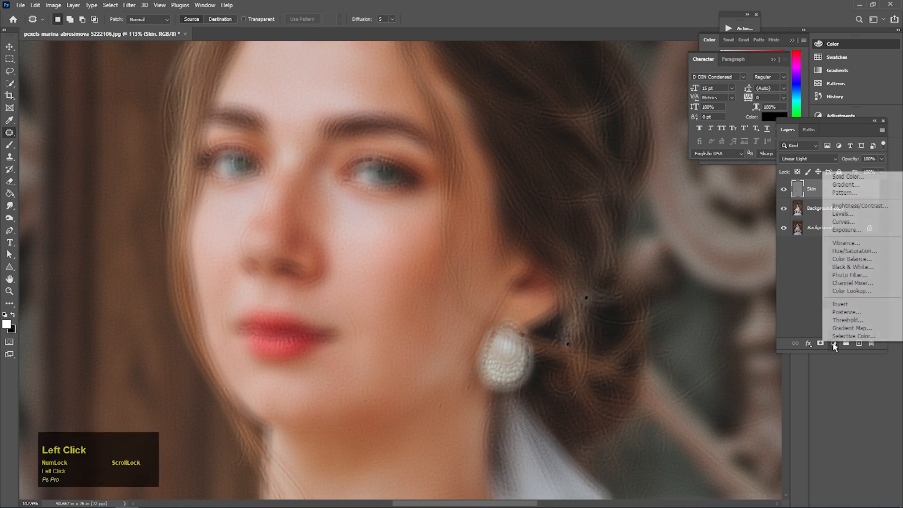
pyautogui.click(821, 344)
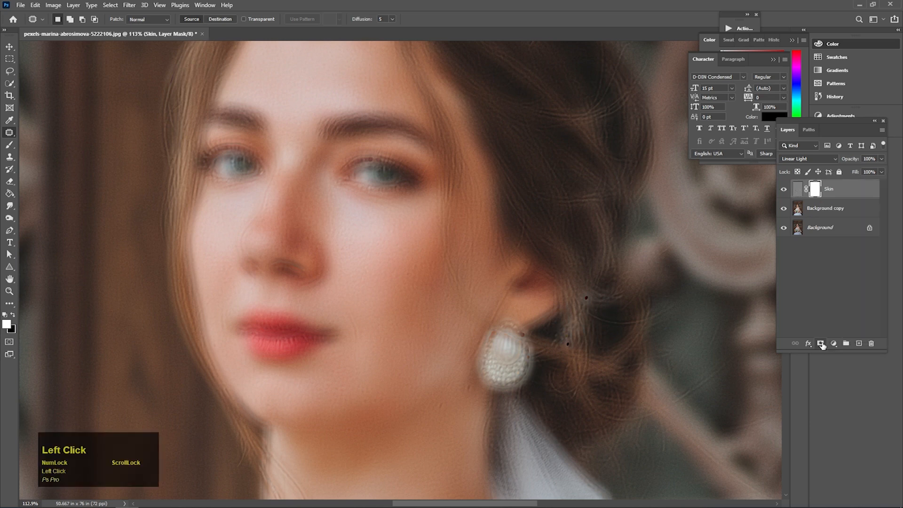
pyautogui.click(60, 5)
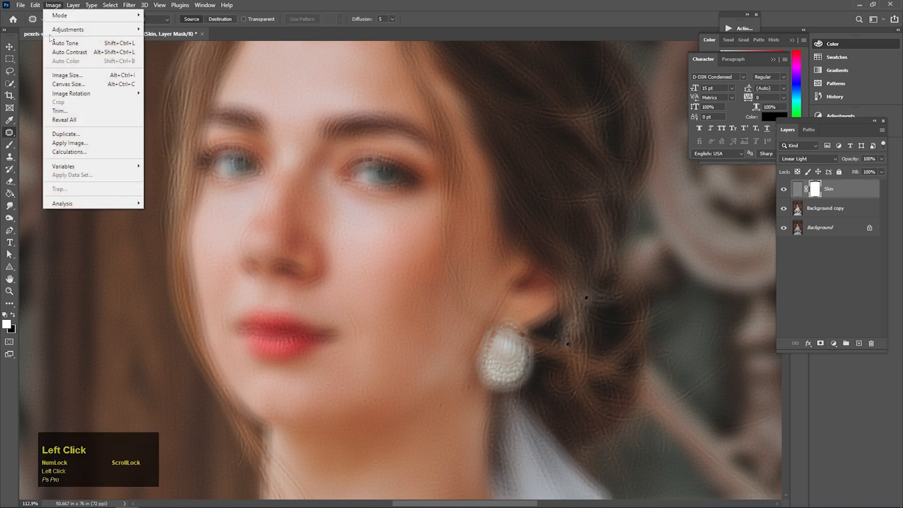
pyautogui.moveTo(68, 29)
pyautogui.click(192, 143)
# Step: Paint white on the Skin mask over the forehead and between the eyebrows, reducing the soft brush to 60 and then 50 px
pyautogui.moveTo(374, 260); pyautogui.dragTo(374, 350)
pyautogui.keyDown('ctrl'); pyautogui.moveTo(352, 130); pyautogui.dragTo(399, 130); pyautogui.keyUp('ctrl')
pyautogui.moveTo(290, 83); pyautogui.dragTo(289, 101)
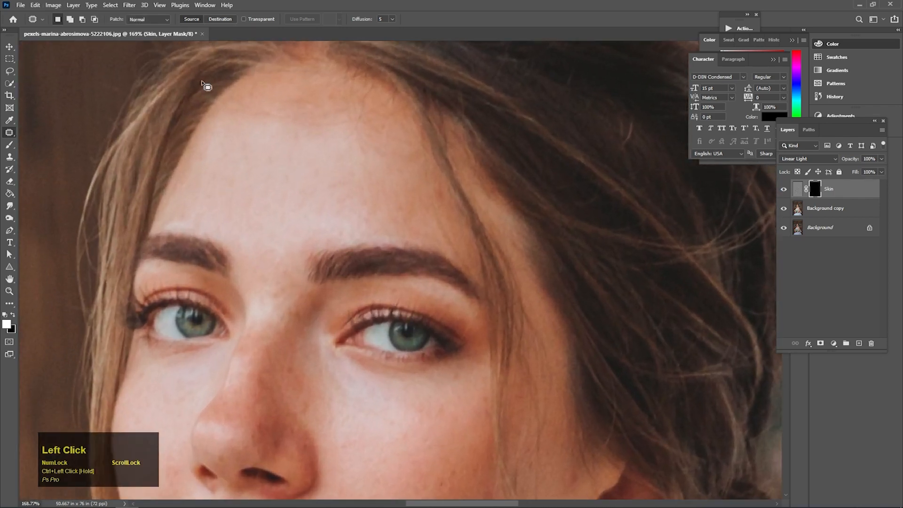
pyautogui.click(11, 146)
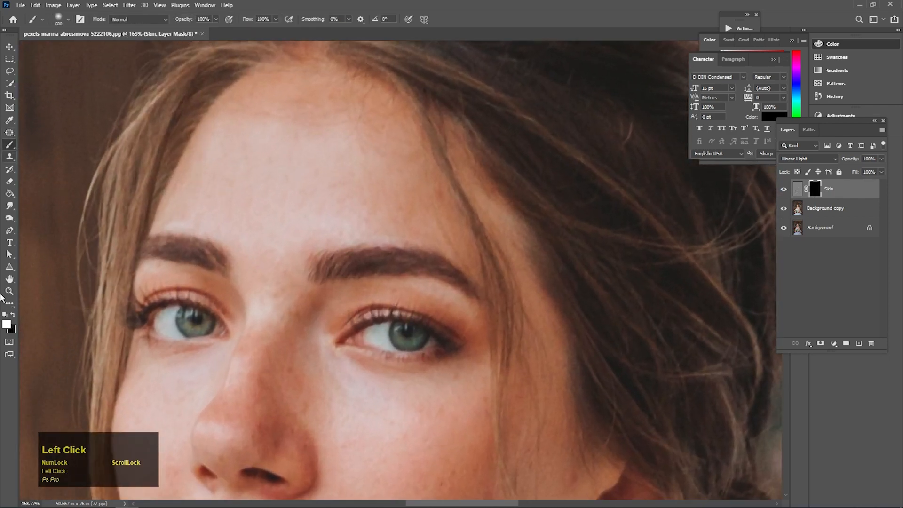
pyautogui.click(8, 328)
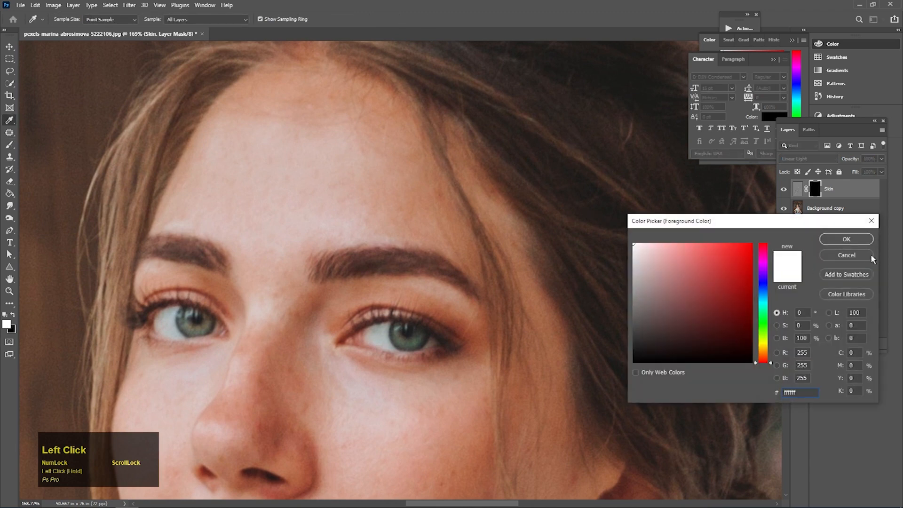
pyautogui.click(847, 241)
pyautogui.moveTo(364, 225); pyautogui.dragTo(404, 300)
pyautogui.press('[')
pyautogui.press('[')
pyautogui.press('[')
pyautogui.press('[')
pyautogui.press('[')
pyautogui.press('[')
pyautogui.press('[')
pyautogui.press('[')
pyautogui.press('[')
pyautogui.press('[')
pyautogui.press('[')
pyautogui.moveTo(398, 217); pyautogui.dragTo(431, 231)
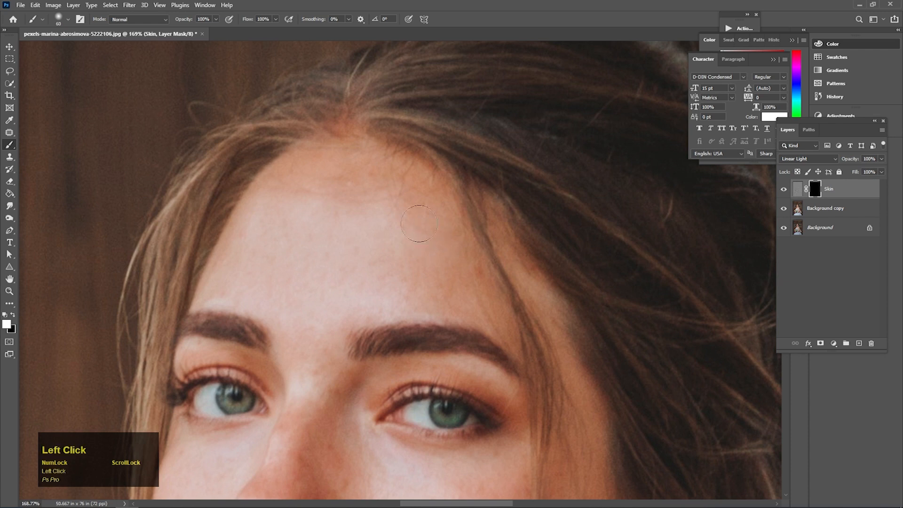
pyautogui.moveTo(319, 195); pyautogui.dragTo(278, 251)
pyautogui.press('[')
pyautogui.moveTo(302, 282); pyautogui.dragTo(235, 280)
# Step: Paint the skin smoothing into the cheeks, jaw and chin on the mask, reducing the brush to 40 px for tighter areas
pyautogui.moveTo(353, 295); pyautogui.dragTo(329, 161)
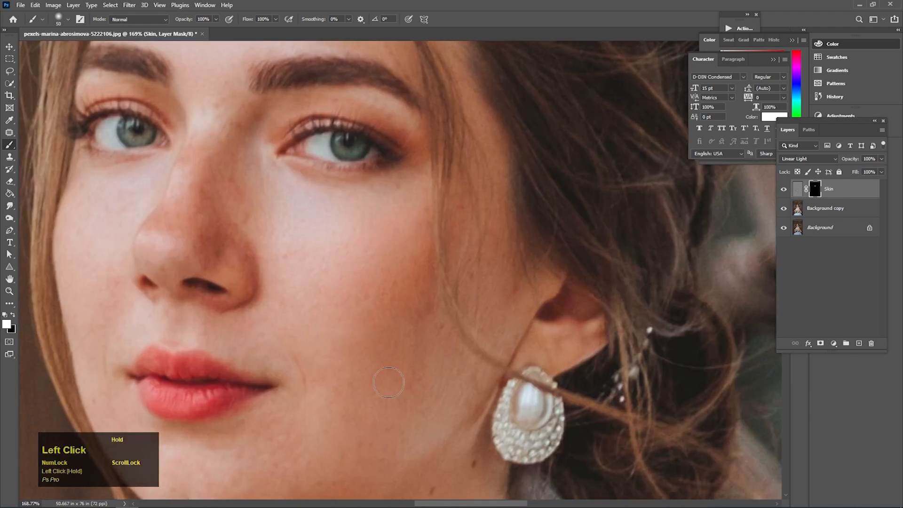
pyautogui.moveTo(415, 349); pyautogui.dragTo(444, 219)
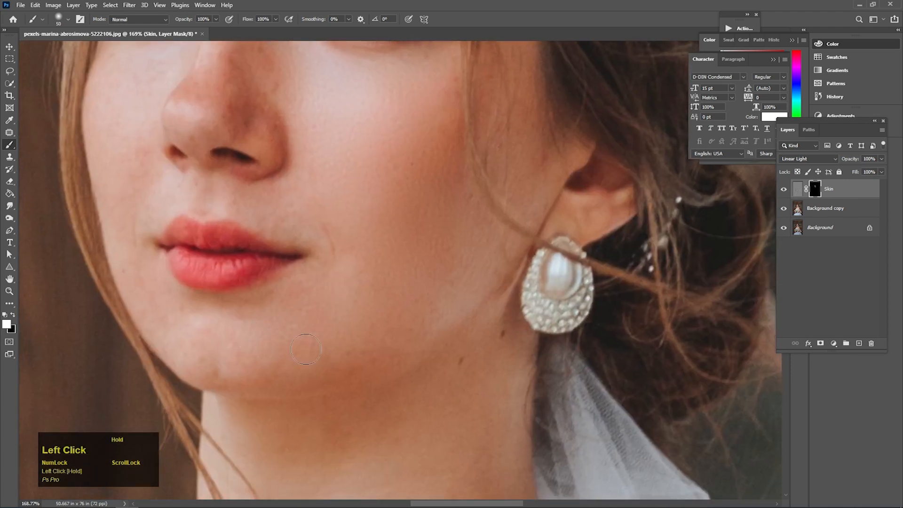
pyautogui.moveTo(154, 81); pyautogui.dragTo(262, 238)
pyautogui.moveTo(224, 410); pyautogui.dragTo(227, 275)
pyautogui.moveTo(260, 341); pyautogui.dragTo(324, 341)
pyautogui.moveTo(286, 378); pyautogui.dragTo(370, 408)
pyautogui.moveTo(216, 252)
pyautogui.mouseDown()
pyautogui.moveTo(241, 390)
pyautogui.moveTo(245, 372)
pyautogui.mouseUp()
pyautogui.press('[')
pyautogui.moveTo(261, 174); pyautogui.dragTo(239, 351)
pyautogui.moveTo(375, 294); pyautogui.dragTo(312, 354)
# Step: Lower the brush opacity to 25% and paint the mask around the nose, upper lip and mouth
pyautogui.click(216, 19)
pyautogui.click(190, 30)
pyautogui.click(184, 31)
pyautogui.moveTo(340, 212)
pyautogui.mouseDown()
pyautogui.moveTo(332, 412)
pyautogui.moveTo(352, 207)
pyautogui.mouseUp()
pyautogui.moveTo(328, 443)
pyautogui.mouseDown()
pyautogui.moveTo(313, 309)
pyautogui.moveTo(324, 311)
pyautogui.mouseUp()
pyautogui.scroll(-3, 408, 296)
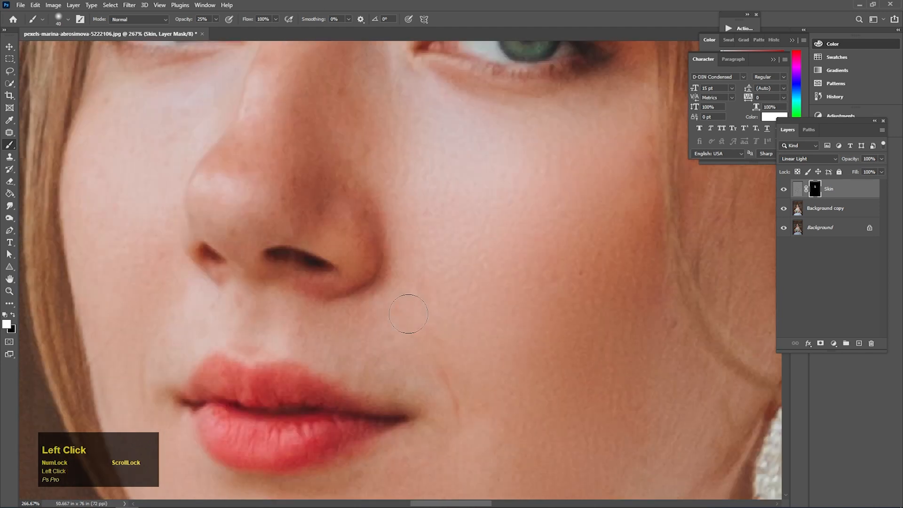
pyautogui.moveTo(263, 321); pyautogui.dragTo(356, 307)
pyautogui.scroll(-3, 386, 376)
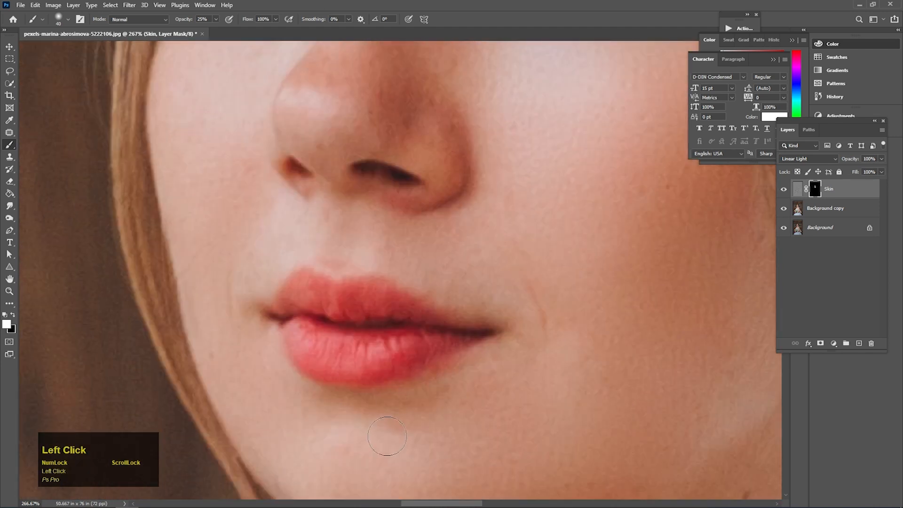
pyautogui.moveTo(442, 166); pyautogui.dragTo(297, 309)
# Step: Paint the smoothing lightly over the eyelids, the skin under the eyes and the sides of the nose
pyautogui.moveTo(296, 93); pyautogui.dragTo(263, 366)
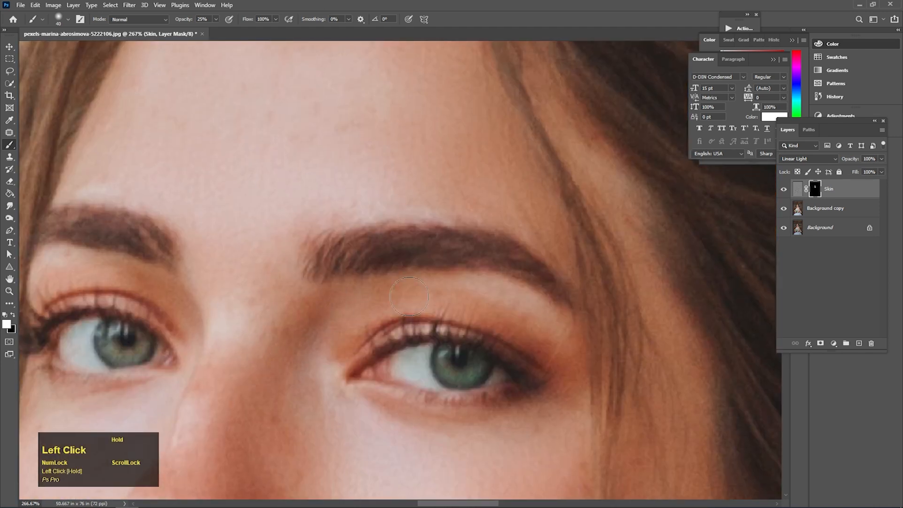
pyautogui.moveTo(101, 395); pyautogui.dragTo(316, 338)
pyautogui.moveTo(607, 259); pyautogui.dragTo(325, 198)
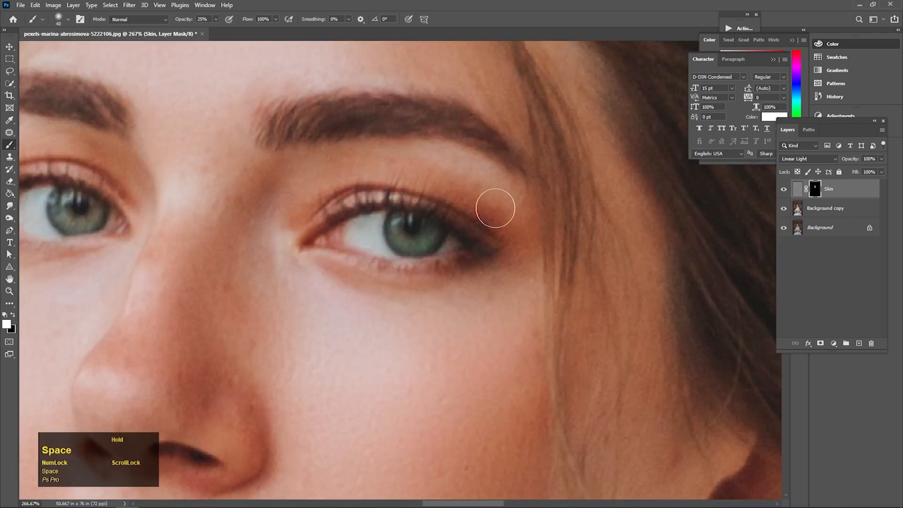
pyautogui.moveTo(646, 410); pyautogui.dragTo(534, 177)
pyautogui.moveTo(360, 256); pyautogui.dragTo(395, 150)
pyautogui.moveTo(345, 111); pyautogui.dragTo(336, 280)
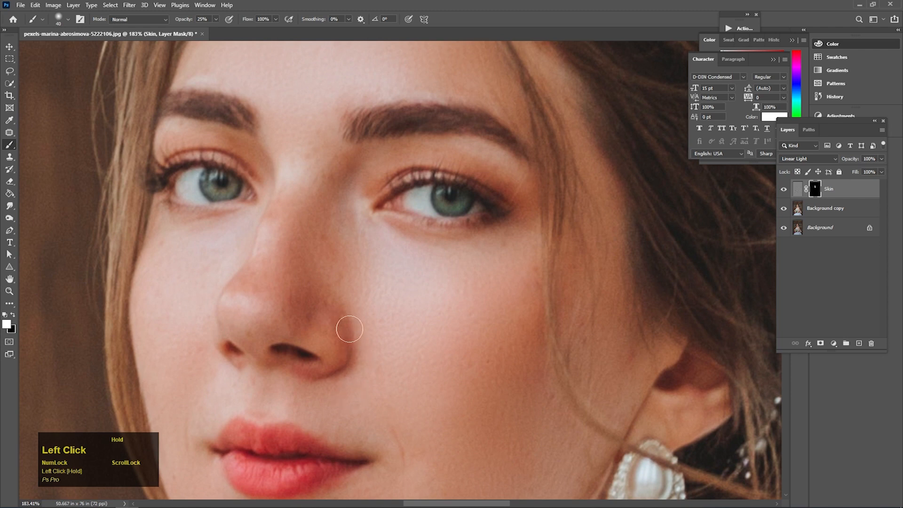
pyautogui.moveTo(401, 336); pyautogui.dragTo(379, 122)
pyautogui.moveTo(400, 287); pyautogui.dragTo(320, 286)
pyautogui.moveTo(324, 285); pyautogui.dragTo(300, 188)
# Step: Raise the brush opacity to 34%, enlarge the brush to 100 px and paint the Skin mask over the chest and shoulder
pyautogui.click(216, 19)
pyautogui.press(']')
pyautogui.press(']')
pyautogui.press(']')
pyautogui.press(']')
pyautogui.press(']')
pyautogui.press(']')
pyautogui.press(']')
pyautogui.moveTo(431, 306); pyautogui.dragTo(431, 319)
pyautogui.moveTo(445, 438); pyautogui.dragTo(374, 280)
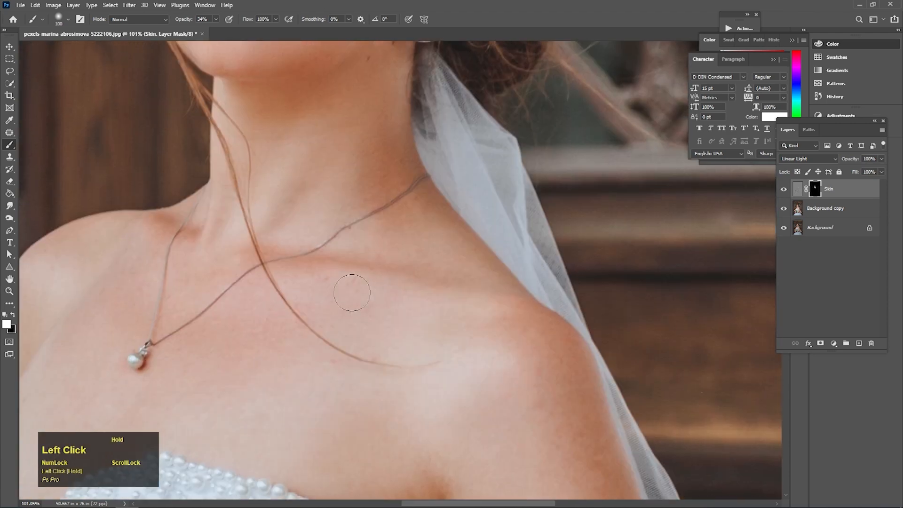
pyautogui.moveTo(370, 433); pyautogui.dragTo(313, 286)
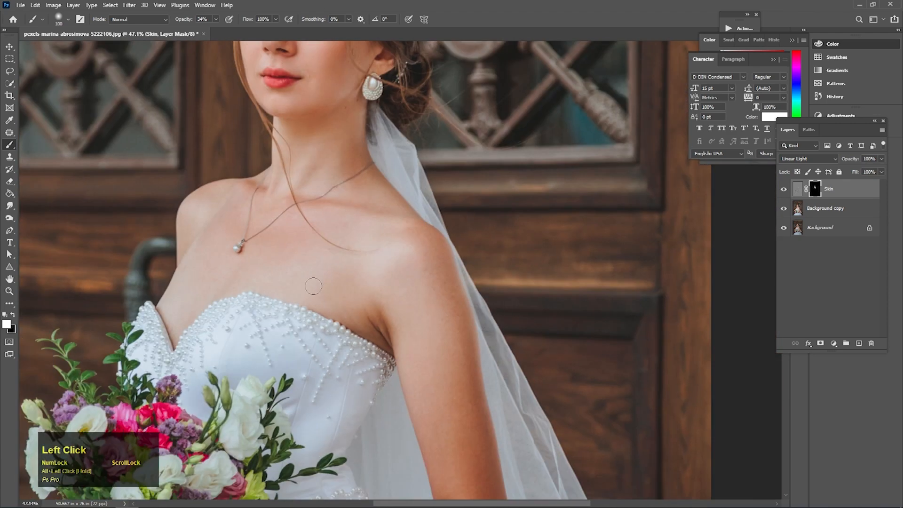
# Step: Paint the smoothing over the neck and the chest above the beaded neckline, reducing the brush to 90 and then 60 px
pyautogui.moveTo(368, 178); pyautogui.dragTo(394, 268)
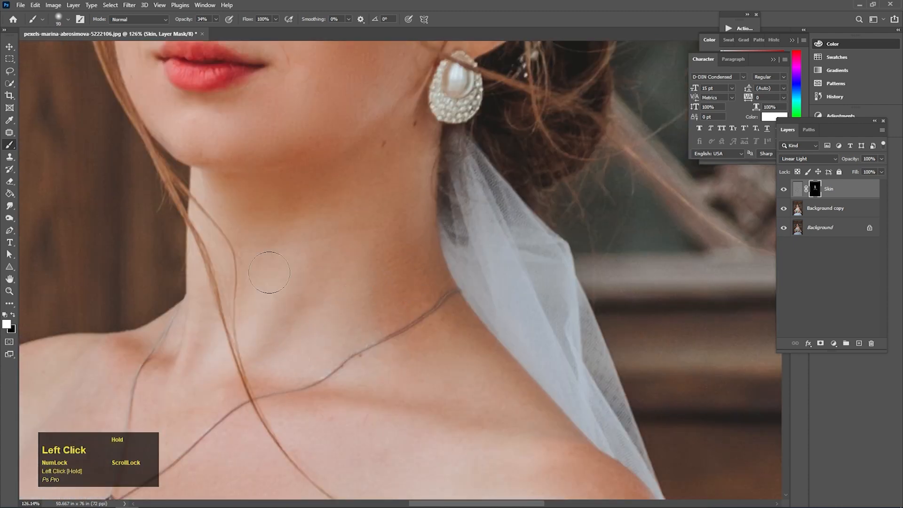
pyautogui.moveTo(203, 372); pyautogui.dragTo(327, 204)
pyautogui.moveTo(430, 335); pyautogui.dragTo(366, 224)
pyautogui.moveTo(204, 311); pyautogui.dragTo(341, 267)
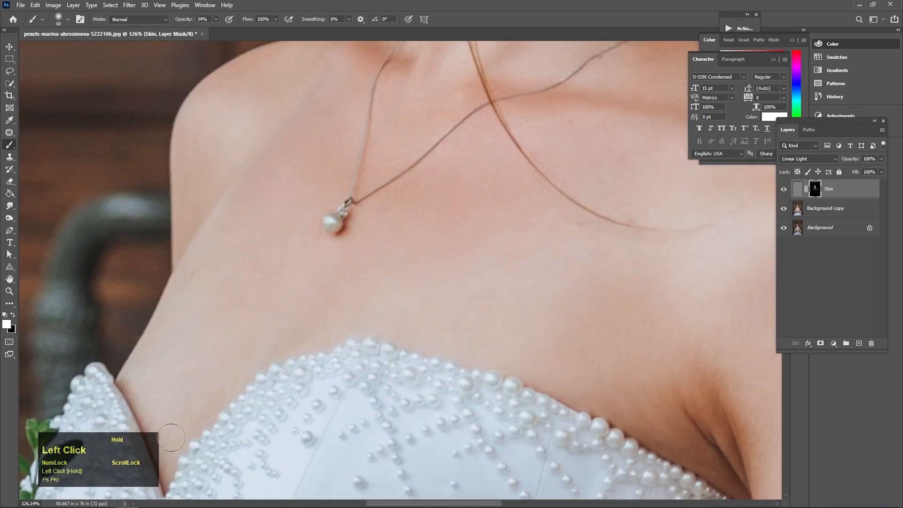
pyautogui.moveTo(474, 292); pyautogui.dragTo(384, 288)
pyautogui.moveTo(461, 243); pyautogui.dragTo(422, 227)
pyautogui.moveTo(595, 313); pyautogui.dragTo(515, 284)
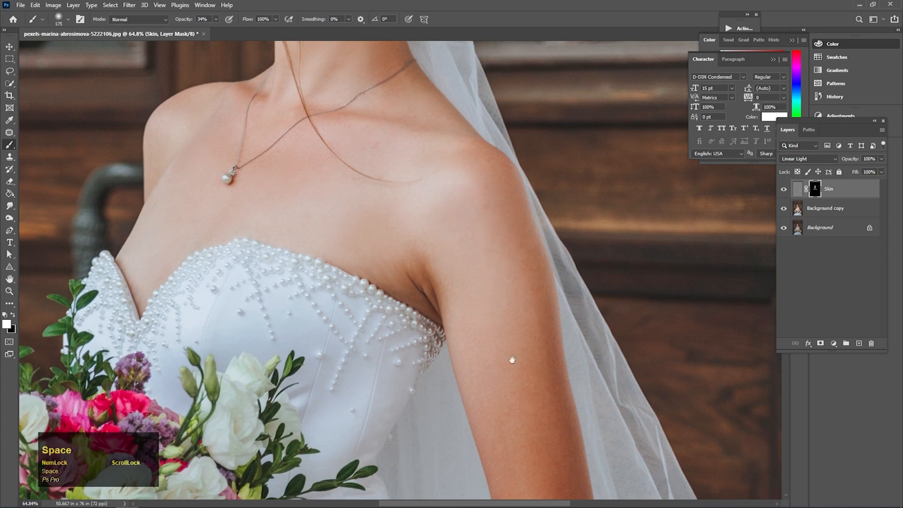
# Step: Paint the Skin mask over the upper arm, forearm and wrist with a 175 px brush
pyautogui.moveTo(512, 360); pyautogui.dragTo(461, 262)
pyautogui.moveTo(478, 283); pyautogui.dragTo(423, 369)
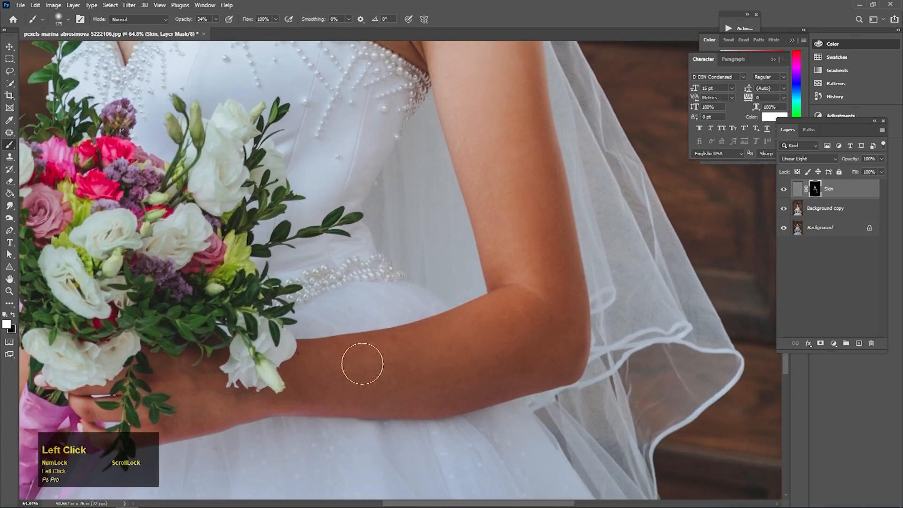
pyautogui.moveTo(361, 363)
pyautogui.mouseDown()
pyautogui.moveTo(403, 385)
pyautogui.moveTo(546, 348)
pyautogui.mouseUp()
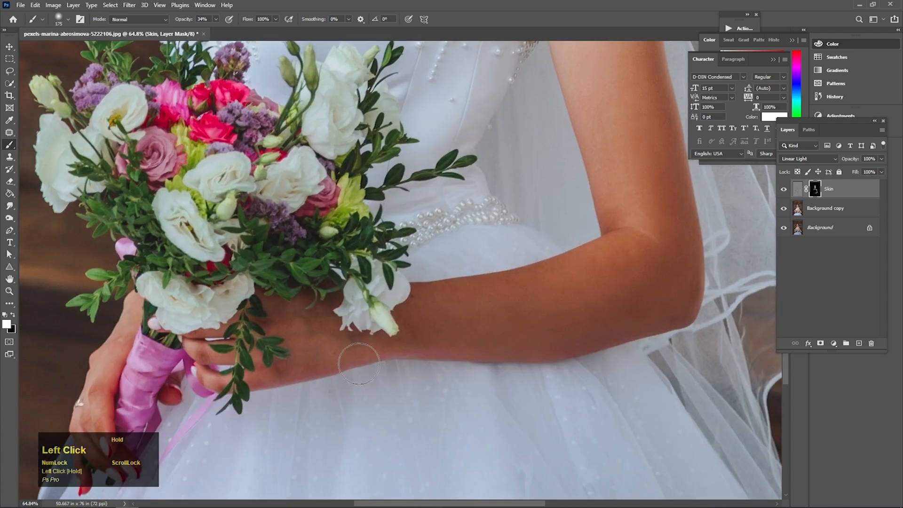
pyautogui.moveTo(287, 317); pyautogui.dragTo(362, 380)
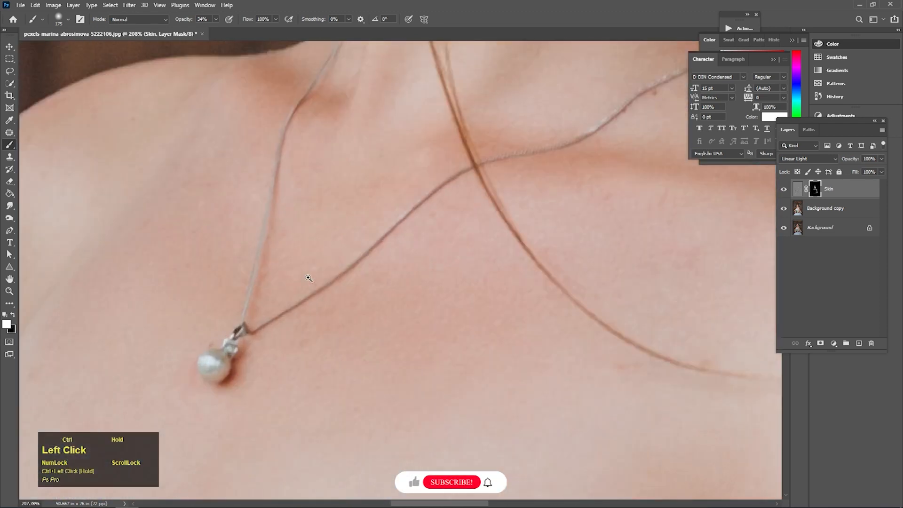
# Step: Inspect the retouched skin on the chest and face, comparing it with and without the Skin layer
pyautogui.press('p')
pyautogui.press('b')
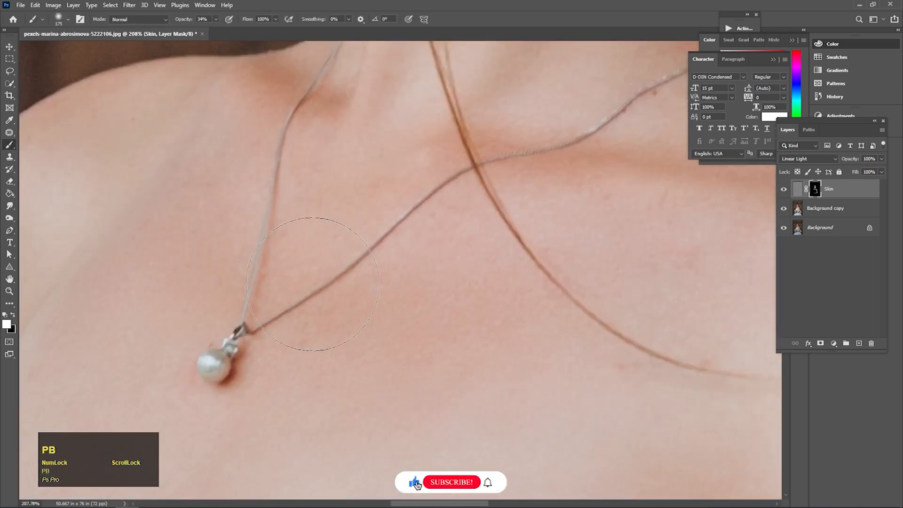
pyautogui.click(299, 353)
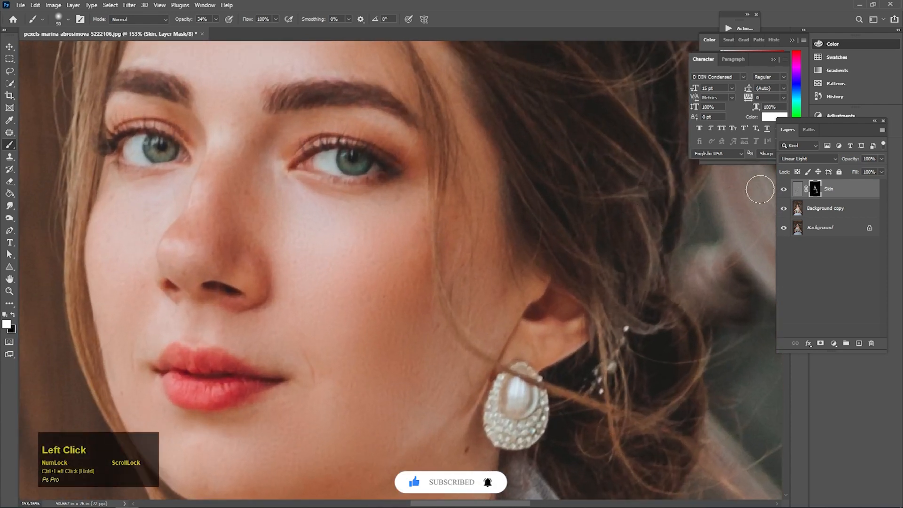
pyautogui.click(779, 190)
pyautogui.moveTo(427, 277)
pyautogui.mouseDown()
pyautogui.moveTo(364, 278)
pyautogui.moveTo(410, 282)
pyautogui.mouseUp()
pyautogui.moveTo(427, 393); pyautogui.dragTo(365, 337)
pyautogui.moveTo(409, 355); pyautogui.dragTo(383, 272)
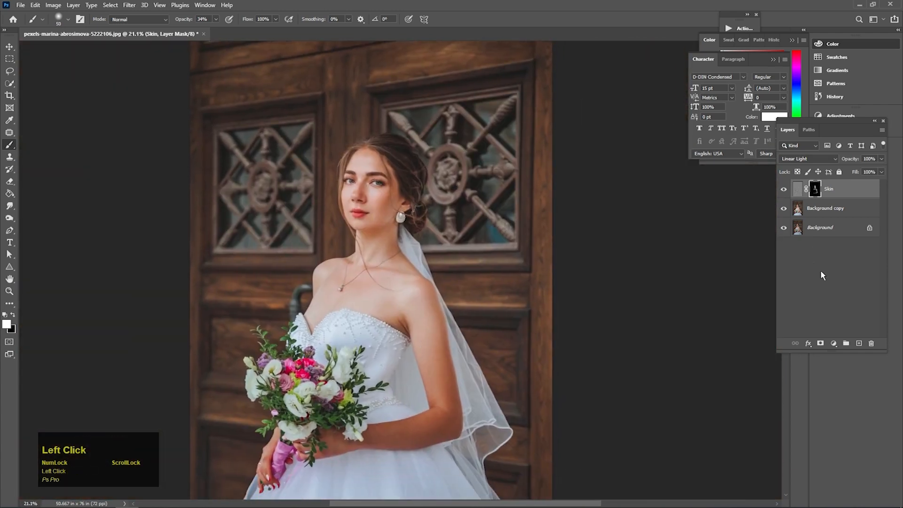
# Step: Add a new layer above Skin and fill it with the combined image using Apply Image
pyautogui.click(853, 341)
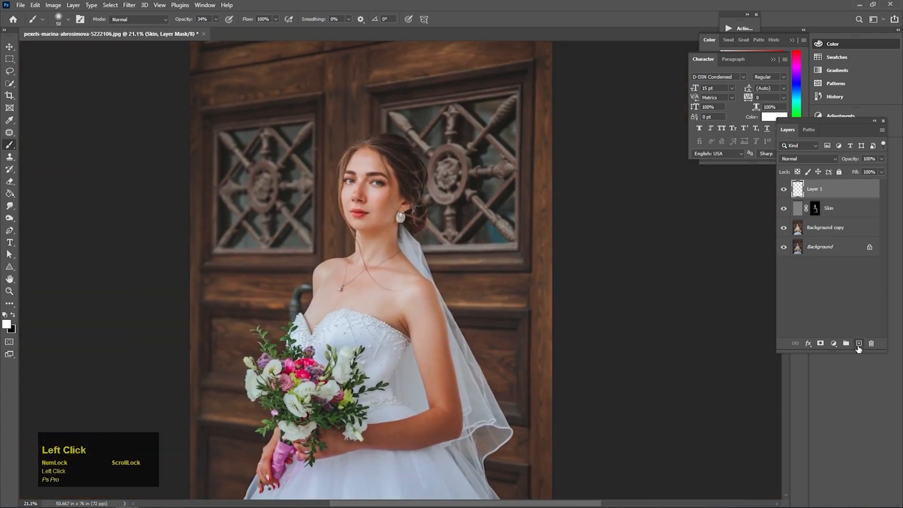
pyautogui.click(51, 6)
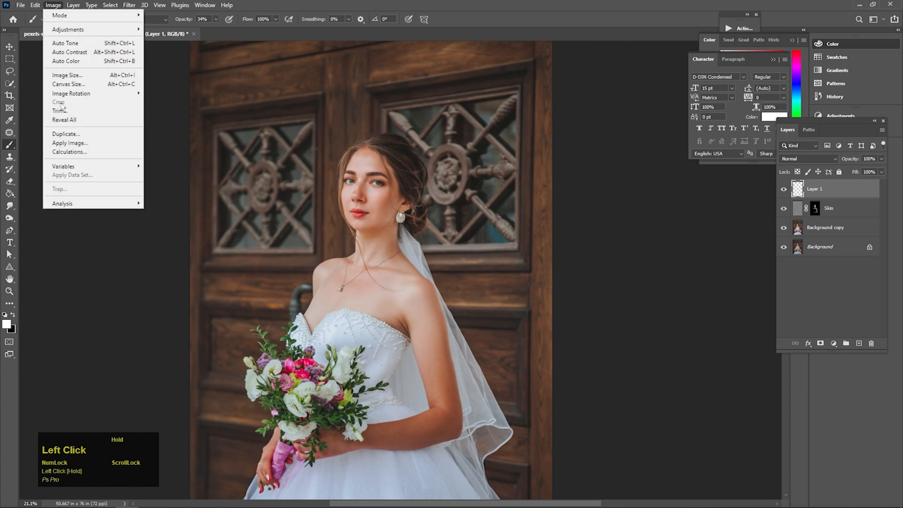
pyautogui.click(70, 142)
pyautogui.click(437, 184)
pyautogui.click(433, 196)
pyautogui.click(565, 134)
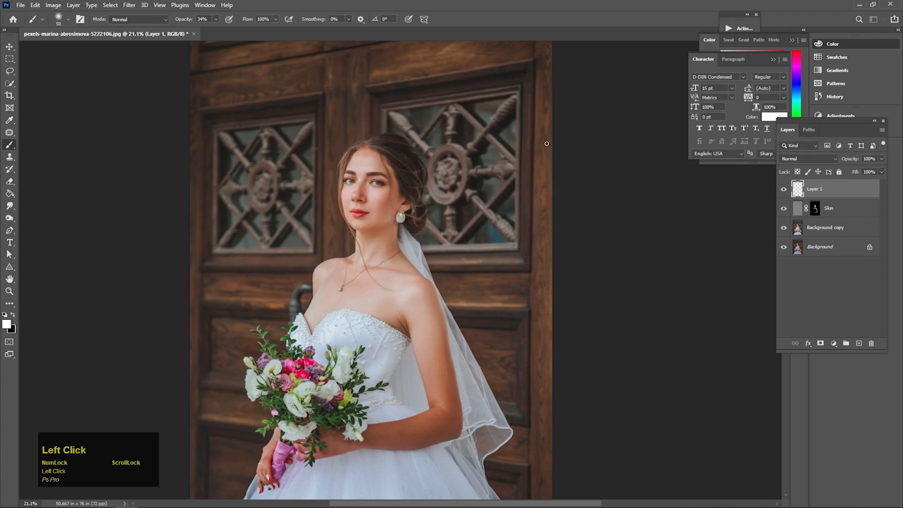
# Step: Lasso the arm from below the shoulder to the hand under the bouquet and feather the selection by 25 pixels
pyautogui.click(443, 357)
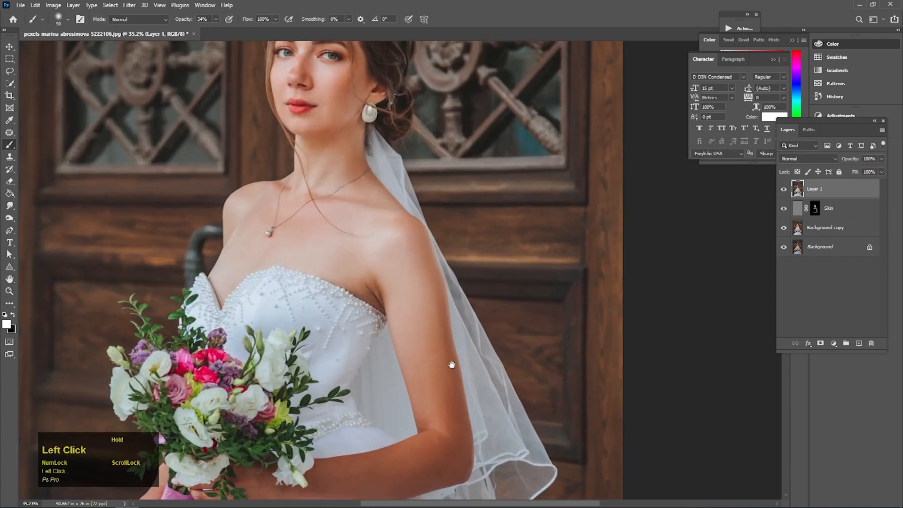
pyautogui.moveTo(368, 316); pyautogui.dragTo(327, 209)
pyautogui.click(10, 71)
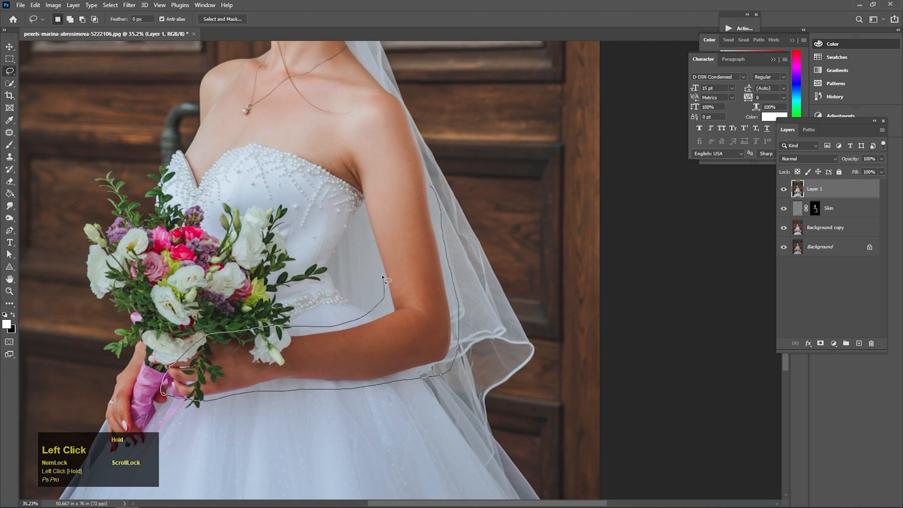
pyautogui.moveTo(439, 193); pyautogui.dragTo(438, 198)
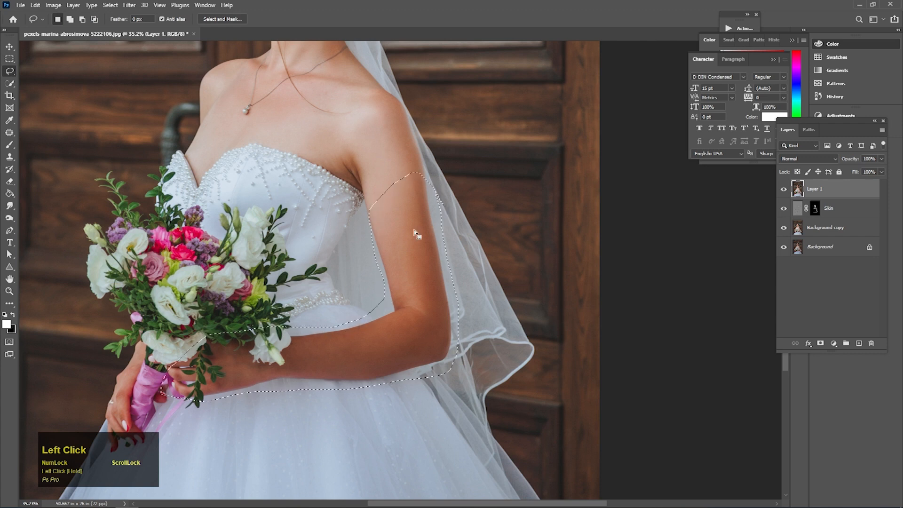
pyautogui.rightClick(415, 231)
pyautogui.click(436, 253)
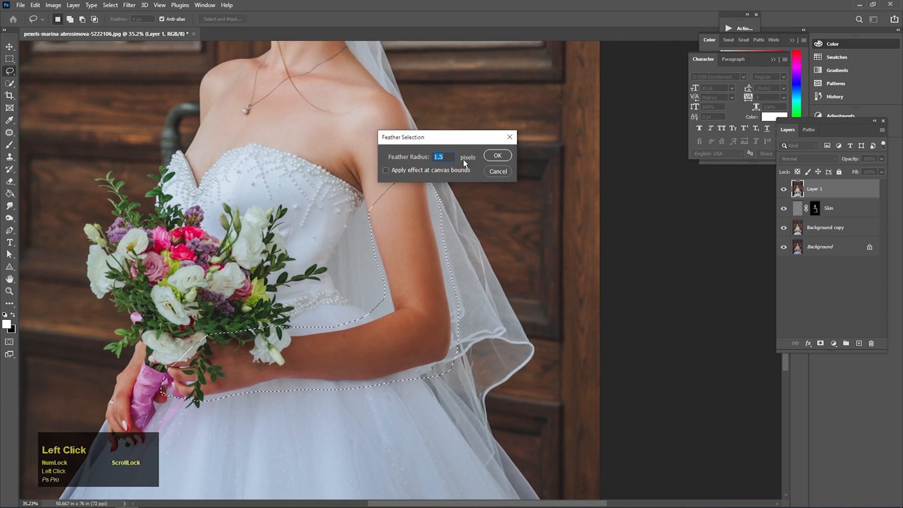
pyautogui.write('3')
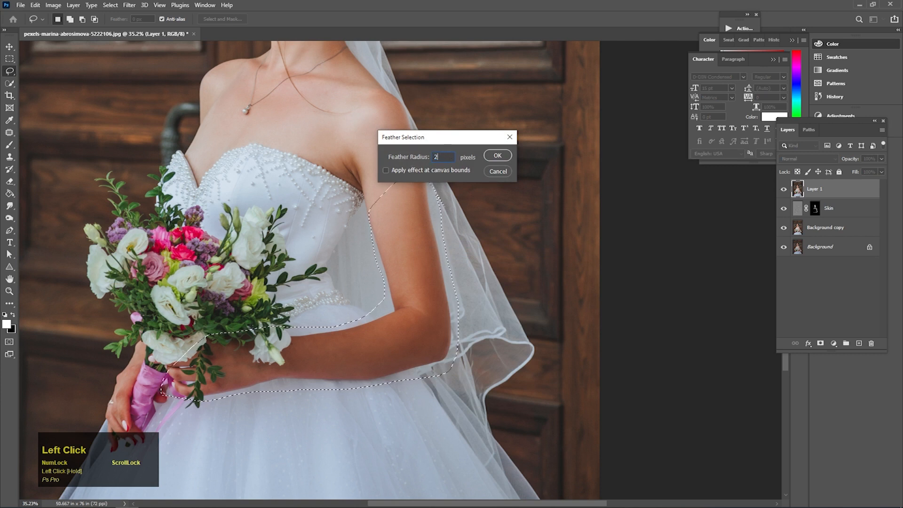
pyautogui.press('Return')
# Step: Lighten the selected arm with a Selective Color adjustment, setting Black in the Reds to about -37%
pyautogui.click(49, 6)
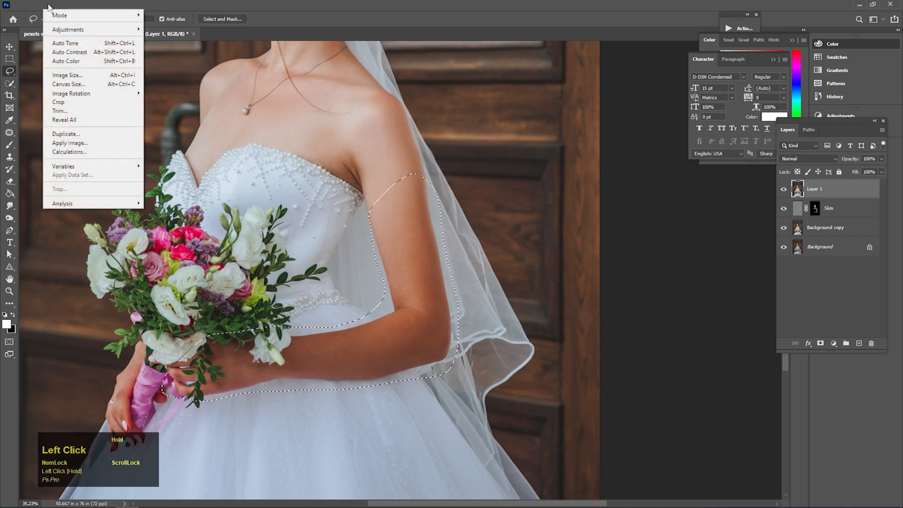
pyautogui.press('Escape')
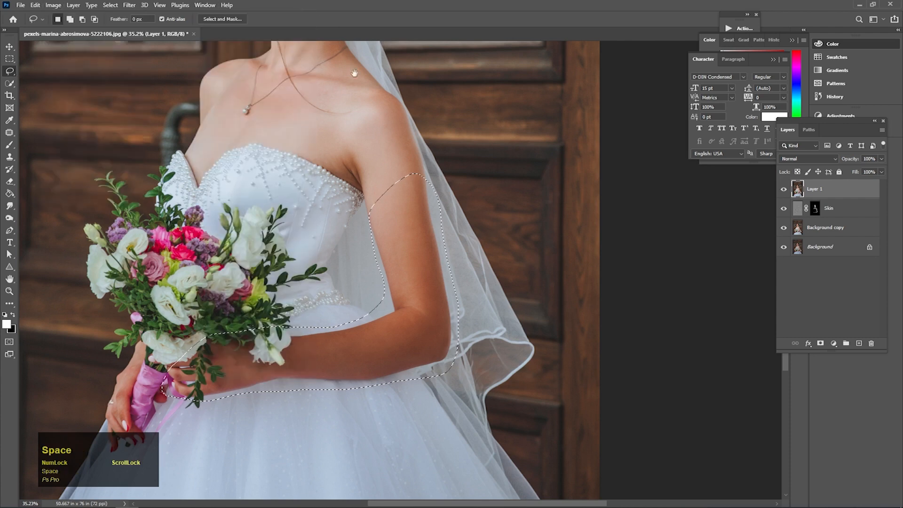
pyautogui.keyDown('alt'); pyautogui.click(262, 198); pyautogui.keyUp('alt')
pyautogui.moveTo(262, 199); pyautogui.dragTo(331, 198)
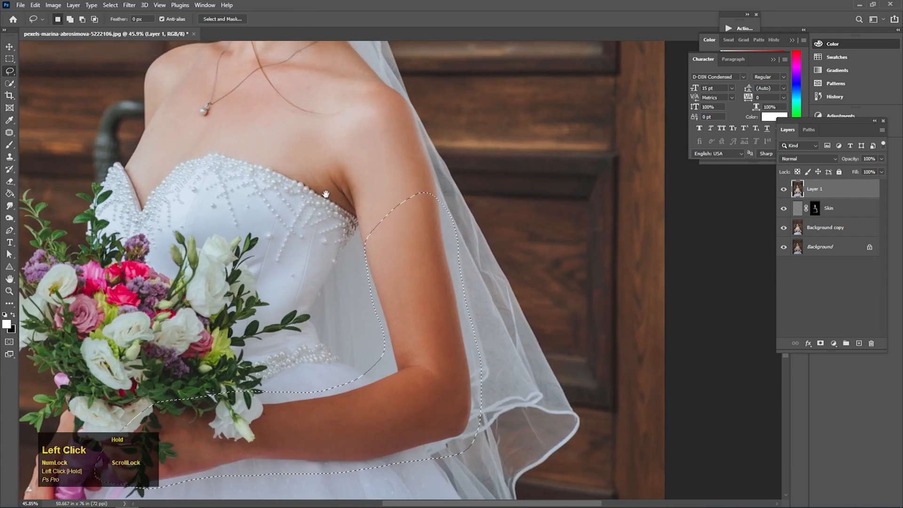
pyautogui.click(50, 6)
pyautogui.moveTo(58, 30)
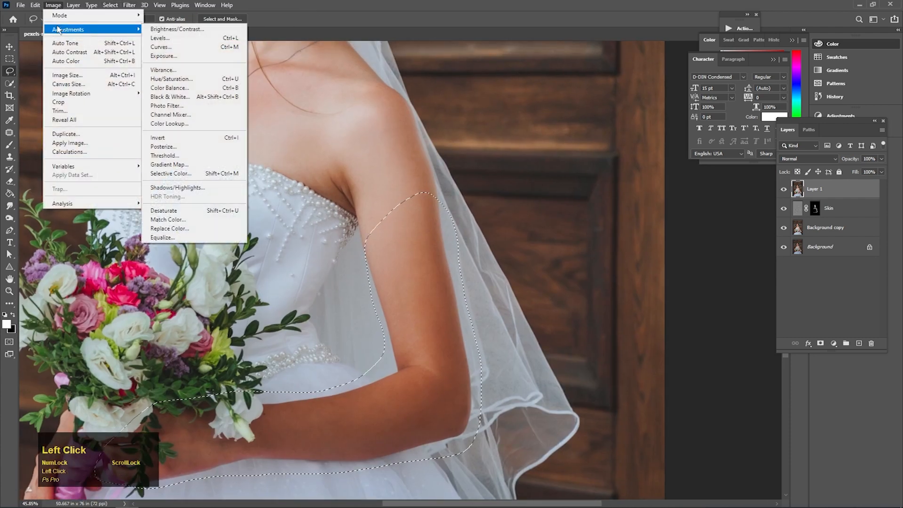
pyautogui.click(172, 173)
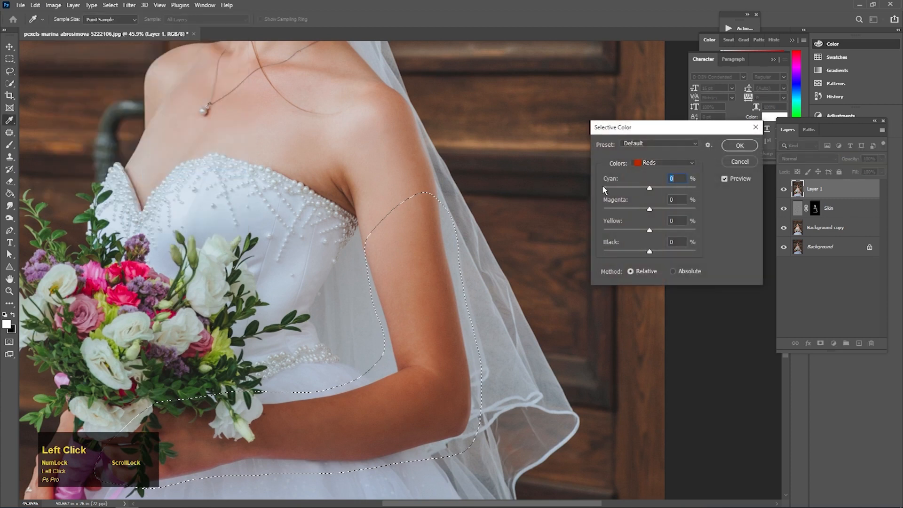
pyautogui.click(638, 252)
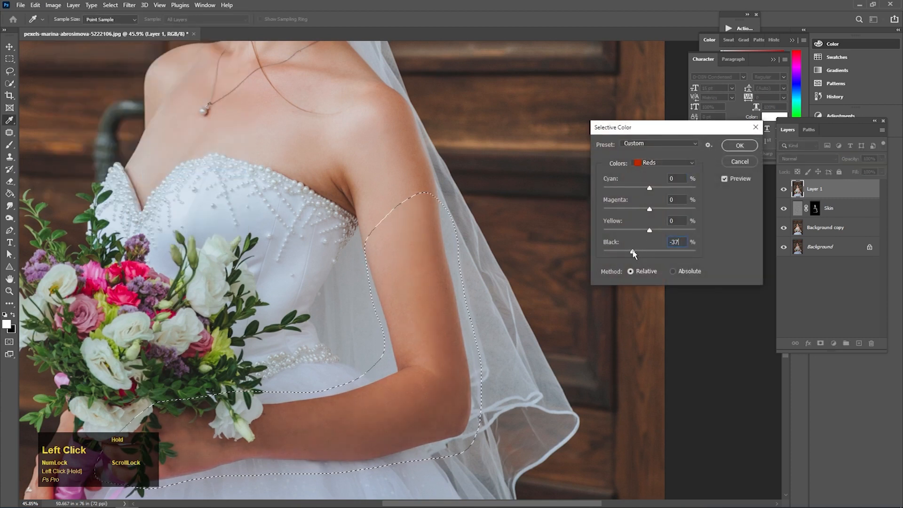
# Step: Set the Neutrals to Cyan +3, Magenta -1, Yellow -5 and Black -9%, compare the preview, apply the adjustment and deselect
pyautogui.click(645, 163)
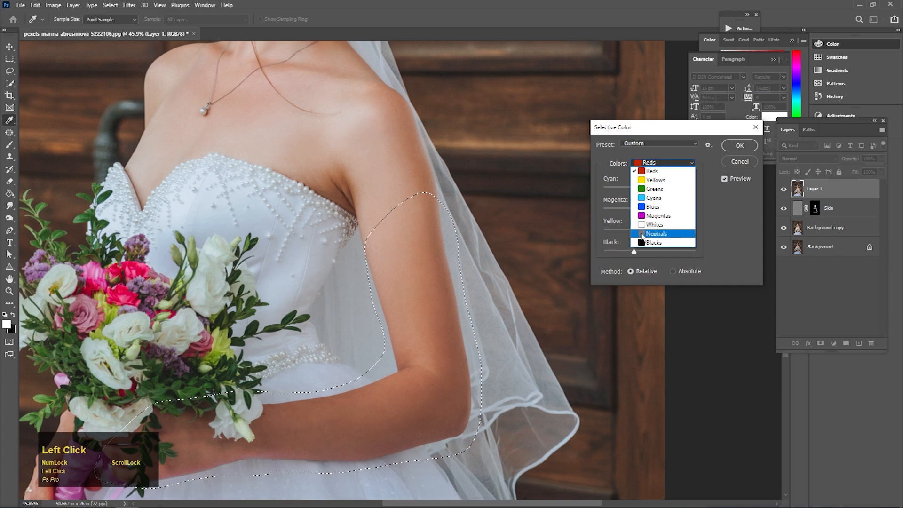
pyautogui.click(642, 234)
pyautogui.moveTo(649, 253)
pyautogui.mouseDown()
pyautogui.moveTo(637, 252)
pyautogui.moveTo(648, 254)
pyautogui.mouseUp()
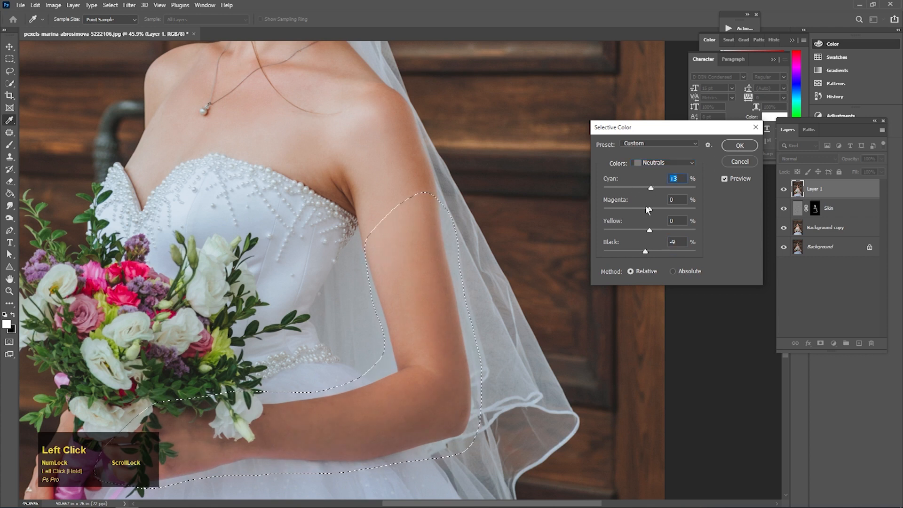
pyautogui.moveTo(644, 210); pyautogui.dragTo(650, 213)
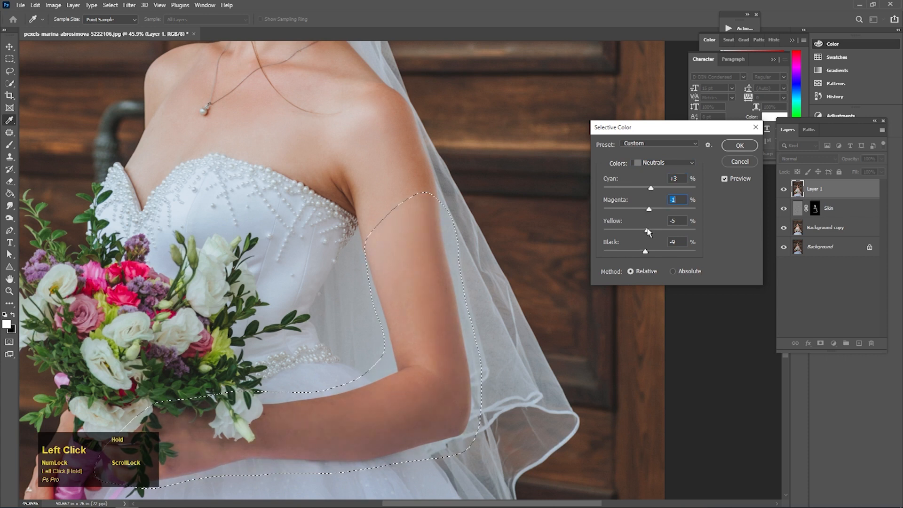
pyautogui.click(725, 179)
pyautogui.click(726, 179)
pyautogui.click(747, 144)
pyautogui.hotkey('ctrl', 'd')
# Step: Lasso the dark underarm crease beside the dress and feather the selection by 25 pixels
pyautogui.moveTo(417, 229); pyautogui.dragTo(365, 231)
pyautogui.moveTo(418, 211); pyautogui.dragTo(447, 217)
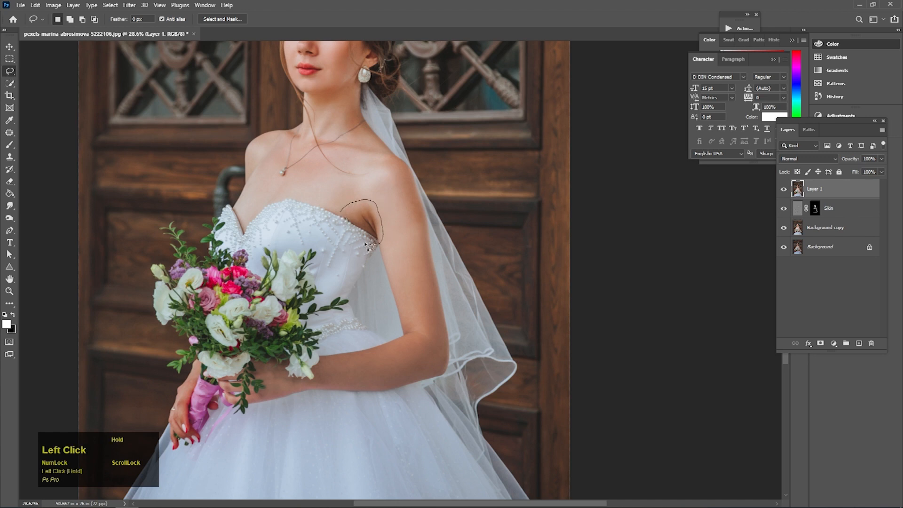
pyautogui.moveTo(344, 218); pyautogui.dragTo(346, 217)
pyautogui.rightClick(361, 218)
pyautogui.click(374, 240)
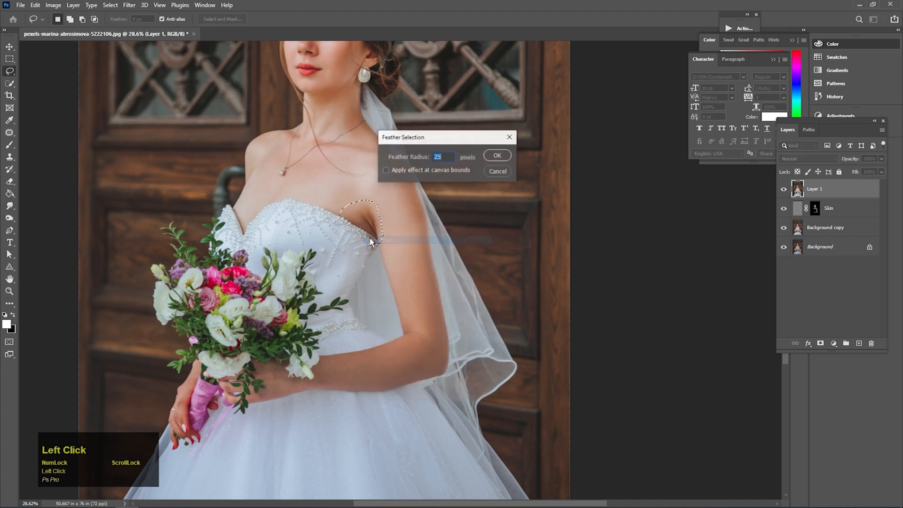
pyautogui.press('Return')
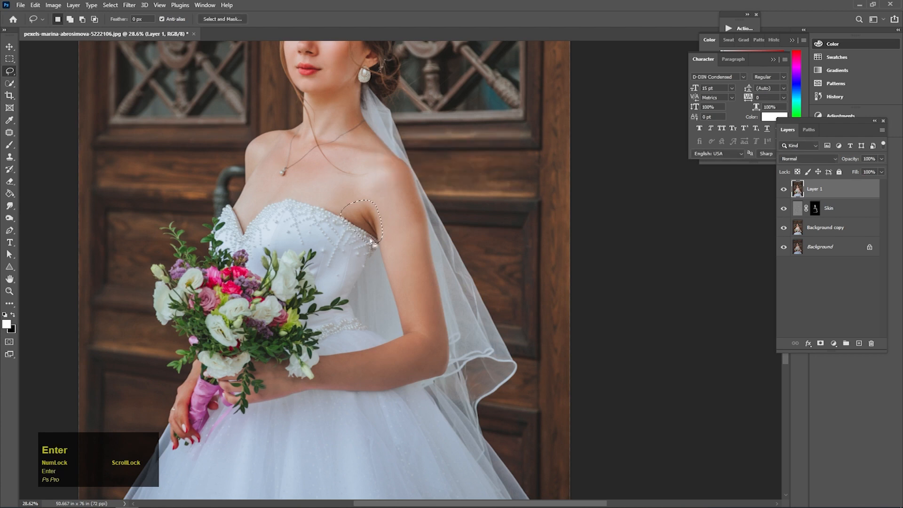
# Step: Lighten the underarm crease with Selective Color, setting Black in the Reds to -62%, and deselect
pyautogui.click(53, 5)
pyautogui.moveTo(59, 29)
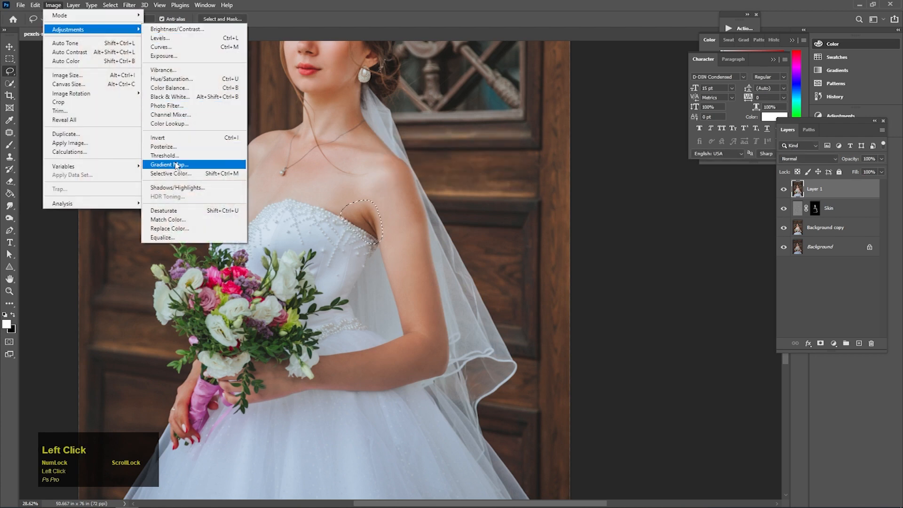
pyautogui.click(172, 174)
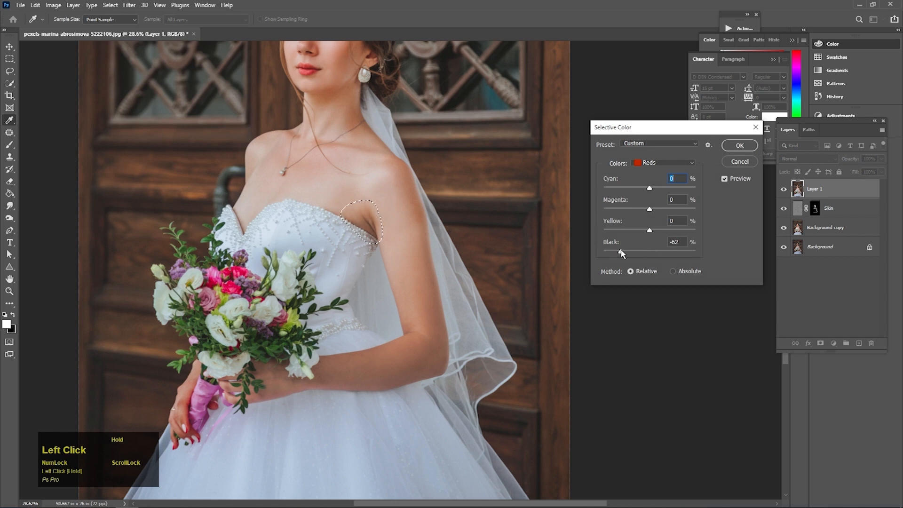
pyautogui.click(739, 145)
pyautogui.hotkey('ctrl', 'd')
# Step: Lasso the hand holding the bouquet's ribbon handle and feather the selection by 25 pixels
pyautogui.moveTo(407, 256); pyautogui.dragTo(305, 270)
pyautogui.moveTo(285, 319); pyautogui.dragTo(437, 325)
pyautogui.moveTo(308, 334); pyautogui.dragTo(307, 292)
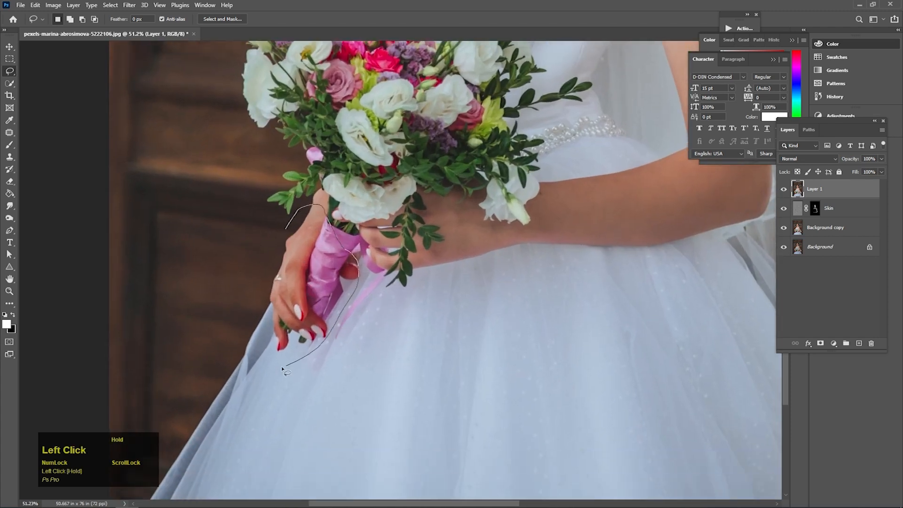
pyautogui.moveTo(285, 237); pyautogui.dragTo(285, 236)
pyautogui.rightClick(286, 237)
pyautogui.click(297, 259)
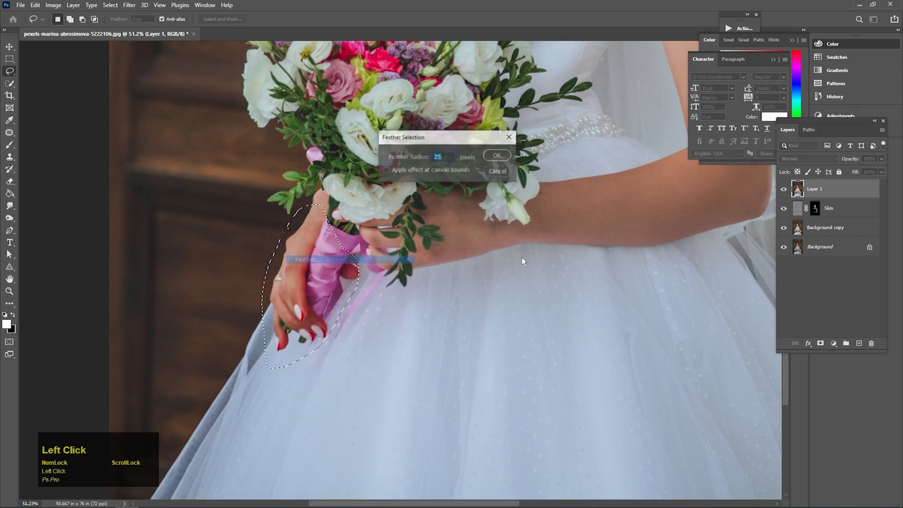
pyautogui.click(497, 155)
# Step: Lighten the selected hand with Selective Color, setting Black in the Reds to about -55%, and deselect
pyautogui.click(53, 5)
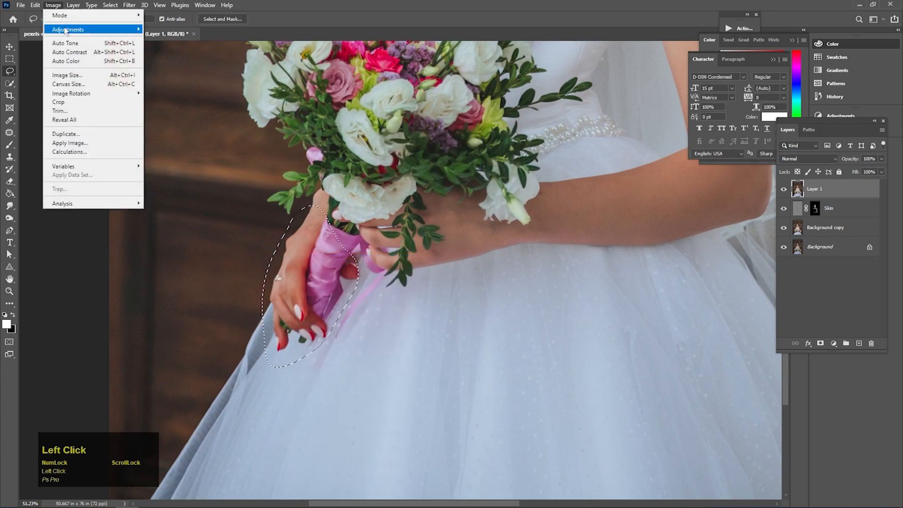
pyautogui.moveTo(68, 29)
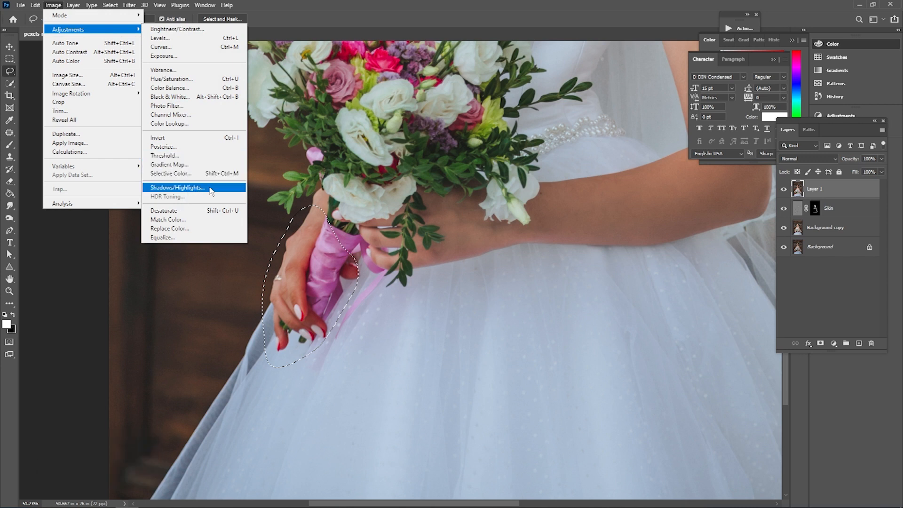
pyautogui.click(176, 173)
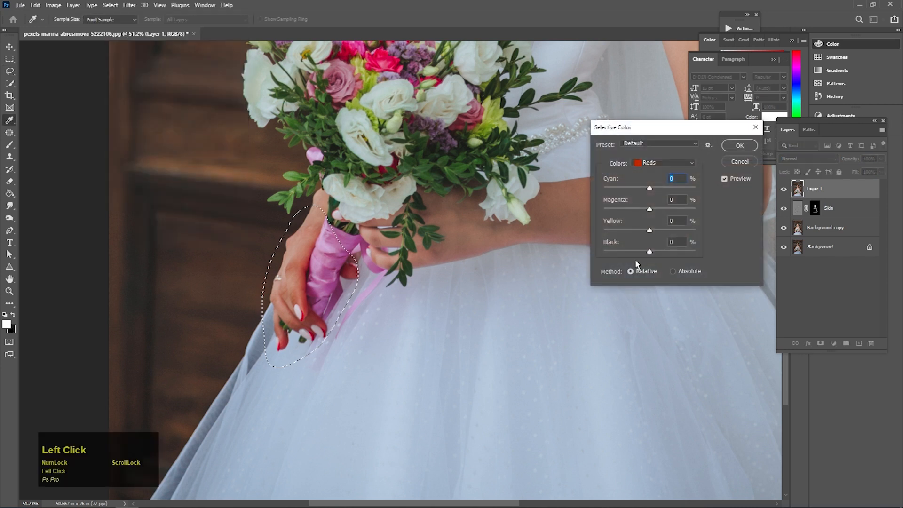
pyautogui.moveTo(636, 256); pyautogui.dragTo(628, 254)
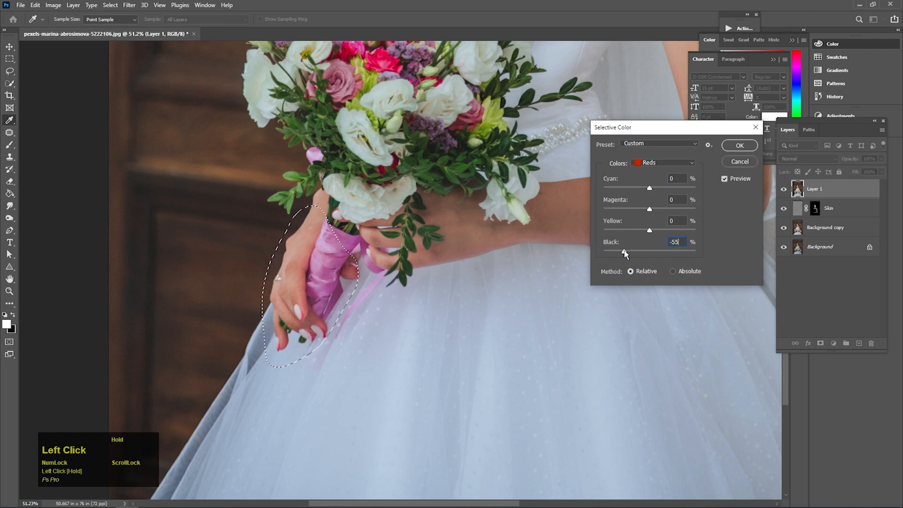
pyautogui.click(740, 145)
pyautogui.hotkey('ctrl', 'd')
# Step: Review the whole portrait and toggle Layer 1's visibility to compare the skin before and after
pyautogui.moveTo(394, 227); pyautogui.dragTo(331, 227)
pyautogui.moveTo(437, 131); pyautogui.dragTo(419, 232)
pyautogui.moveTo(381, 175); pyautogui.dragTo(394, 218)
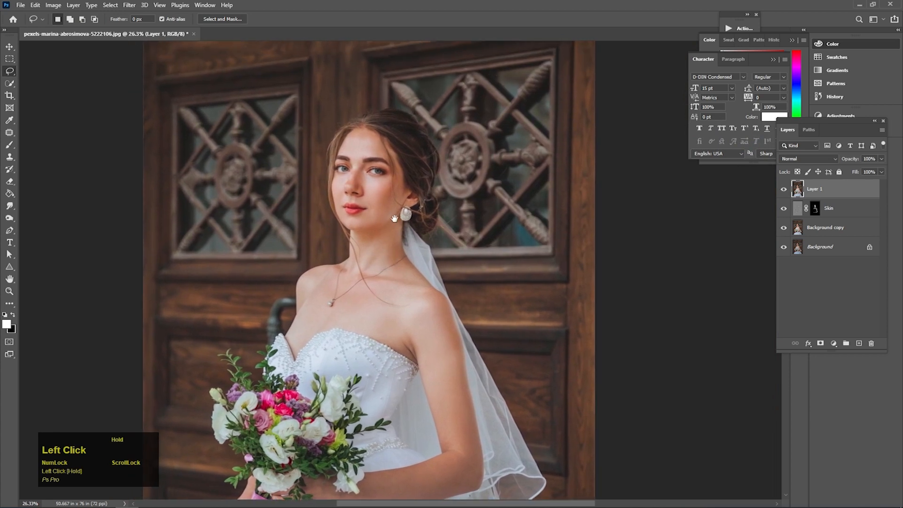
pyautogui.moveTo(387, 297); pyautogui.dragTo(404, 300)
pyautogui.moveTo(411, 206); pyautogui.dragTo(403, 284)
pyautogui.moveTo(394, 186); pyautogui.dragTo(368, 191)
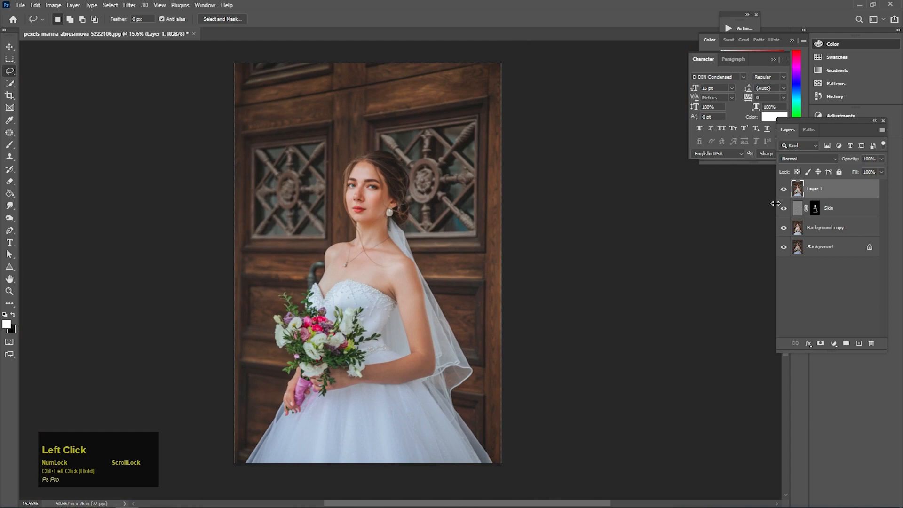
pyautogui.click(784, 190)
pyautogui.click(783, 190)
pyautogui.click(783, 190)
pyautogui.click(784, 191)
# Step: Duplicate Layer 1 and set the Clone Stamp tool to 100% opacity for cleaning up the hair
pyautogui.moveTo(388, 202); pyautogui.dragTo(442, 297)
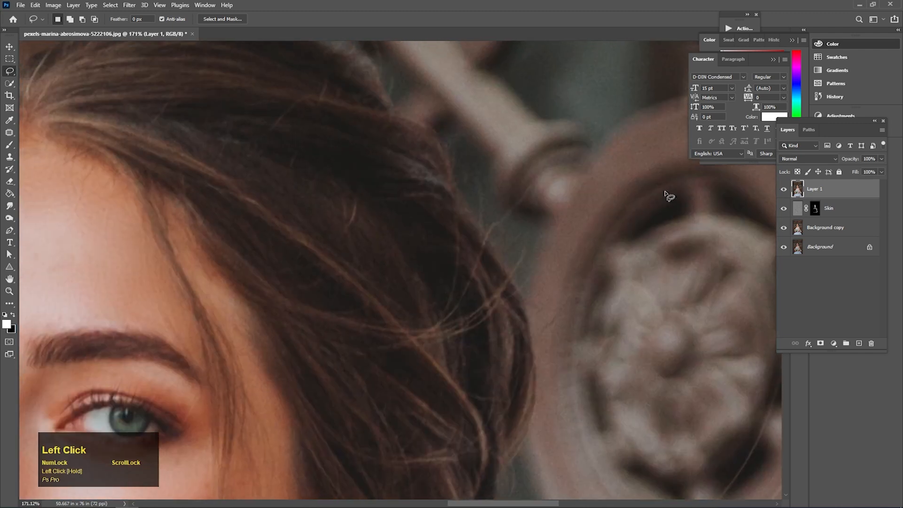
pyautogui.moveTo(823, 194); pyautogui.dragTo(859, 343)
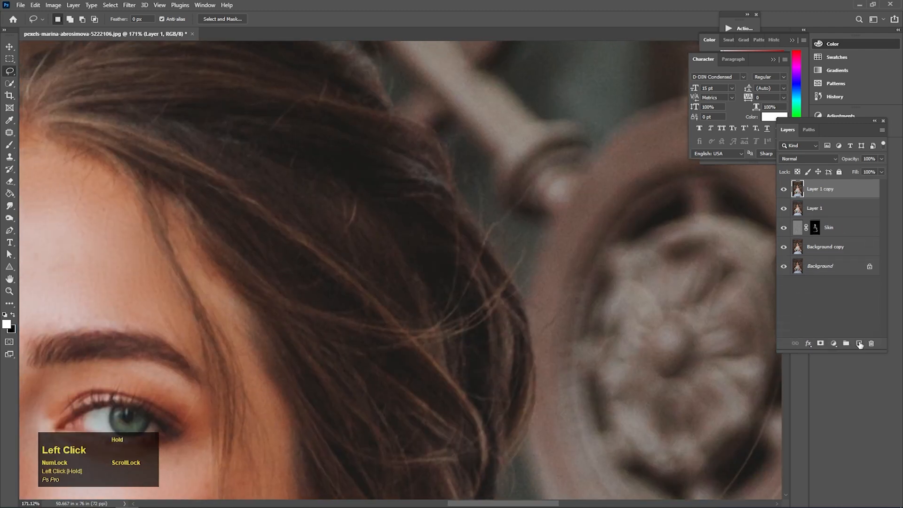
pyautogui.click(6, 157)
pyautogui.moveTo(497, 300)
pyautogui.mouseDown()
pyautogui.moveTo(503, 288)
pyautogui.moveTo(478, 285)
pyautogui.mouseUp()
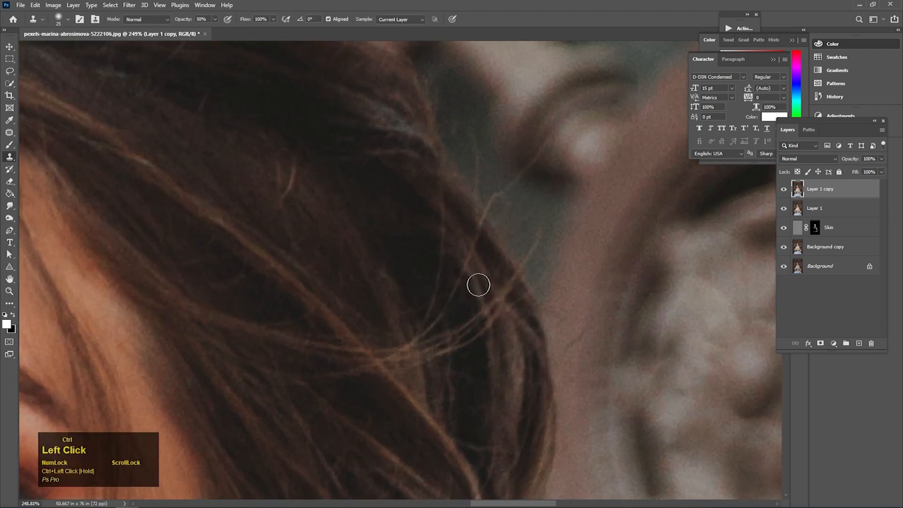
pyautogui.click(215, 19)
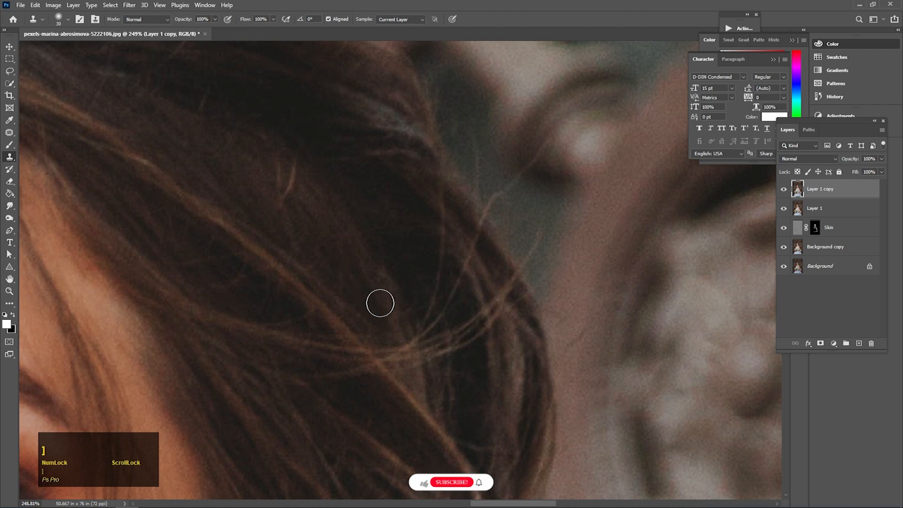
# Step: Clone out stray strands in the dark hair behind the temple and across the top of the head
pyautogui.keyDown('alt'); pyautogui.click(408, 282); pyautogui.keyUp('alt')
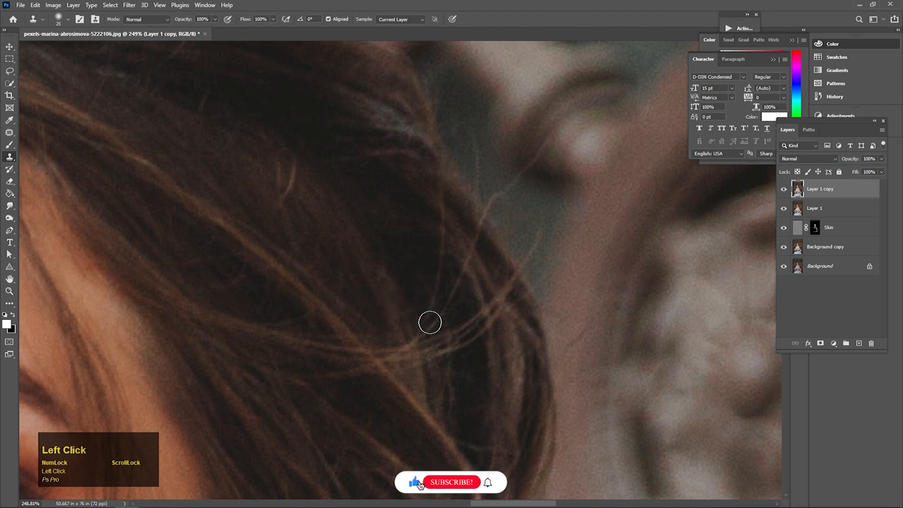
pyautogui.moveTo(420, 233); pyautogui.dragTo(429, 212)
pyautogui.moveTo(421, 325)
pyautogui.mouseDown()
pyautogui.moveTo(409, 267)
pyautogui.moveTo(463, 266)
pyautogui.mouseUp()
pyautogui.keyDown('alt'); pyautogui.click(443, 277); pyautogui.keyUp('alt')
pyautogui.moveTo(261, 123)
pyautogui.mouseDown()
pyautogui.moveTo(314, 254)
pyautogui.moveTo(328, 238)
pyautogui.mouseUp()
pyautogui.moveTo(230, 155); pyautogui.dragTo(320, 269)
pyautogui.moveTo(281, 215); pyautogui.dragTo(298, 281)
pyautogui.moveTo(384, 271); pyautogui.dragTo(396, 264)
pyautogui.moveTo(327, 310)
pyautogui.mouseDown()
pyautogui.moveTo(354, 284)
pyautogui.moveTo(431, 259)
pyautogui.mouseUp()
pyautogui.moveTo(308, 196); pyautogui.dragTo(306, 262)
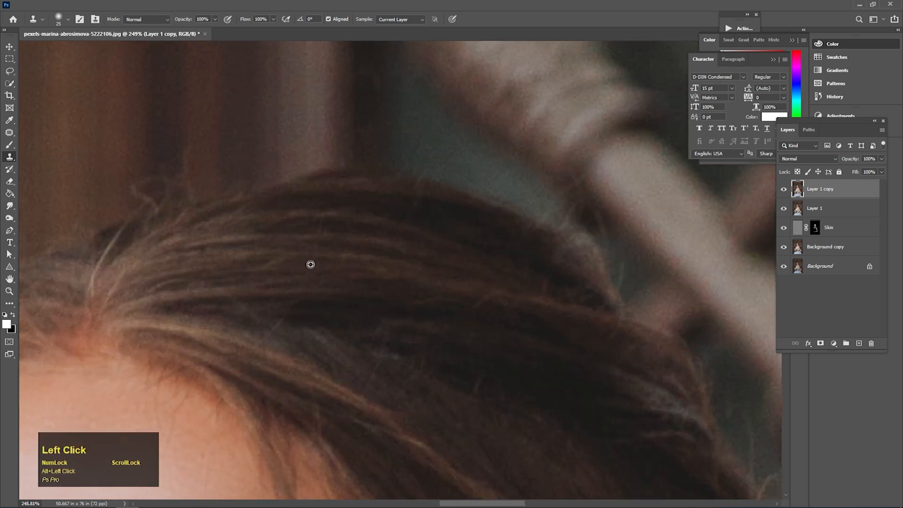
pyautogui.moveTo(305, 325); pyautogui.dragTo(313, 289)
pyautogui.moveTo(373, 435); pyautogui.dragTo(313, 277)
# Step: Clone clean dark hair over the loose strands crossing the back of the head, resampling nearby hair
pyautogui.moveTo(433, 347)
pyautogui.mouseDown()
pyautogui.moveTo(615, 367)
pyautogui.moveTo(510, 338)
pyautogui.mouseUp()
pyautogui.keyDown('alt'); pyautogui.click(510, 339); pyautogui.keyUp('alt')
pyautogui.click(493, 288)
pyautogui.keyDown('alt'); pyautogui.click(512, 332); pyautogui.keyUp('alt')
pyautogui.moveTo(491, 302)
pyautogui.mouseDown()
pyautogui.moveTo(494, 295)
pyautogui.moveTo(476, 324)
pyautogui.mouseUp()
pyautogui.moveTo(524, 266); pyautogui.dragTo(462, 337)
pyautogui.keyDown('alt'); pyautogui.click(426, 272); pyautogui.keyUp('alt')
pyautogui.click(446, 296)
pyautogui.moveTo(443, 387); pyautogui.dragTo(308, 339)
pyautogui.moveTo(308, 340); pyautogui.dragTo(351, 345)
pyautogui.click(395, 381)
pyautogui.click(408, 365)
pyautogui.click(429, 377)
pyautogui.click(444, 367)
pyautogui.keyDown('alt'); pyautogui.click(448, 333); pyautogui.keyUp('alt')
pyautogui.click(470, 379)
pyautogui.click(481, 328)
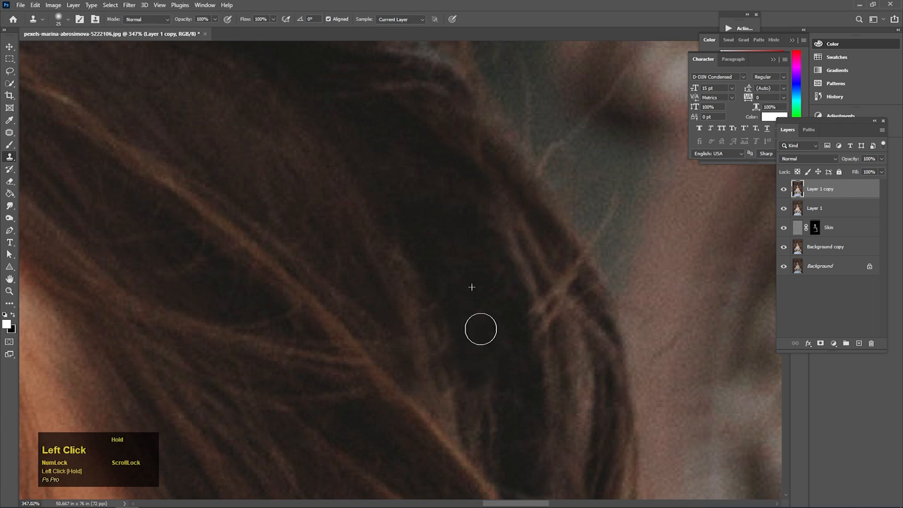
pyautogui.keyDown('alt'); pyautogui.click(463, 336); pyautogui.keyUp('alt')
pyautogui.moveTo(487, 433); pyautogui.dragTo(508, 443)
# Step: Clone over the flyaway hairs along the outer edge of the hairstyle
pyautogui.moveTo(406, 320); pyautogui.dragTo(292, 314)
pyautogui.moveTo(123, 243)
pyautogui.mouseDown()
pyautogui.moveTo(154, 270)
pyautogui.moveTo(252, 254)
pyautogui.moveTo(265, 326)
pyautogui.moveTo(248, 334)
pyautogui.mouseUp()
pyautogui.keyDown('alt'); pyautogui.click(215, 290); pyautogui.keyUp('alt')
pyautogui.moveTo(277, 282); pyautogui.dragTo(257, 321)
pyautogui.keyDown('alt'); pyautogui.click(317, 255); pyautogui.keyUp('alt')
pyautogui.moveTo(344, 268); pyautogui.dragTo(330, 252)
pyautogui.keyDown('alt'); pyautogui.click(275, 239); pyautogui.keyUp('alt')
pyautogui.click(277, 285)
pyautogui.click(257, 294)
pyautogui.click(261, 332)
pyautogui.keyDown('alt'); pyautogui.click(248, 310); pyautogui.keyUp('alt')
pyautogui.click(248, 339)
# Step: Clone the brown door background over the loose hairs beside the forehead hairline
pyautogui.moveTo(234, 406)
pyautogui.mouseDown()
pyautogui.moveTo(241, 290)
pyautogui.moveTo(316, 424)
pyautogui.mouseUp()
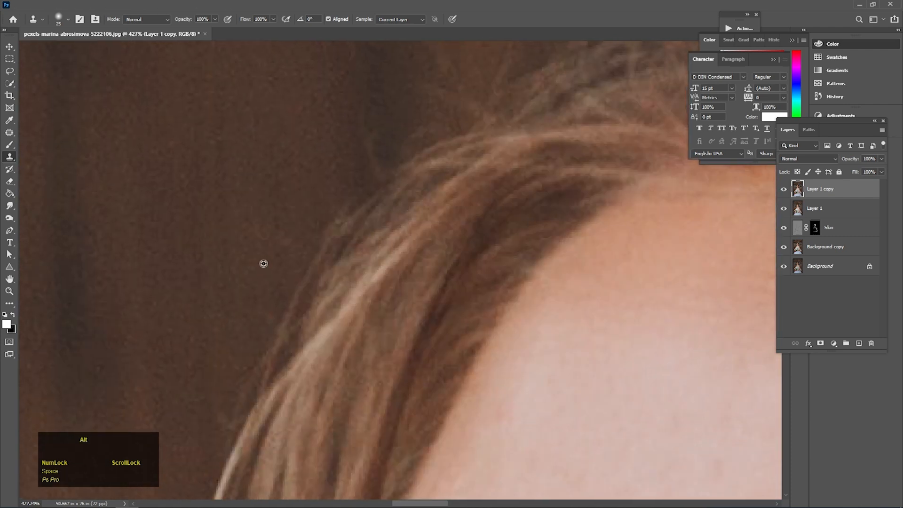
pyautogui.keyDown('alt'); pyautogui.click(262, 263); pyautogui.keyUp('alt')
pyautogui.moveTo(316, 258)
pyautogui.mouseDown()
pyautogui.moveTo(305, 262)
pyautogui.moveTo(265, 337)
pyautogui.mouseUp()
pyautogui.keyDown('alt'); pyautogui.click(253, 331); pyautogui.keyUp('alt')
pyautogui.moveTo(248, 386); pyautogui.dragTo(251, 375)
pyautogui.moveTo(183, 463); pyautogui.dragTo(315, 247)
pyautogui.keyDown('alt'); pyautogui.click(337, 196); pyautogui.keyUp('alt')
pyautogui.moveTo(360, 149); pyautogui.dragTo(359, 158)
# Step: Enlarge the Clone Stamp brush to 30 and clone door texture over the flyaways above the crown
pyautogui.moveTo(310, 265); pyautogui.dragTo(281, 153)
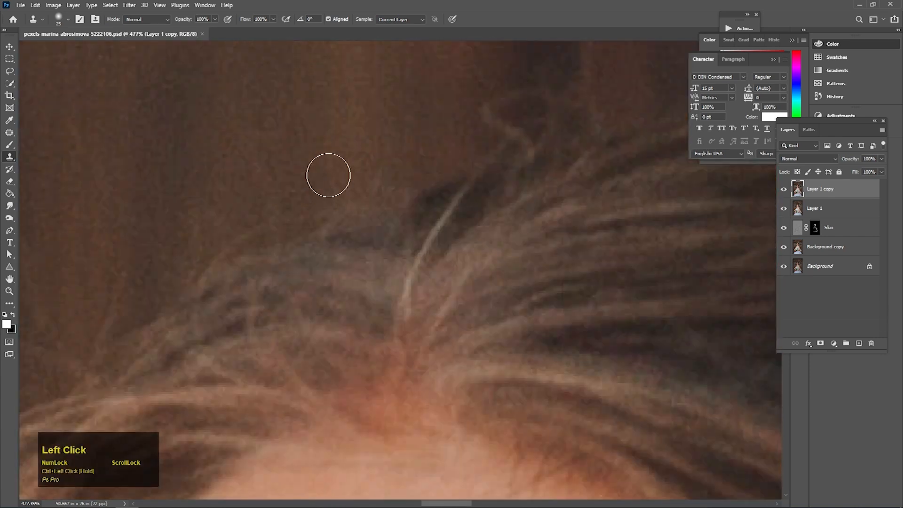
pyautogui.press(']')
pyautogui.keyDown('alt'); pyautogui.click(373, 117); pyautogui.keyUp('alt')
pyautogui.keyDown('shift'); pyautogui.click(291, 187); pyautogui.keyUp('shift')
pyautogui.moveTo(505, 163); pyautogui.dragTo(323, 265)
pyautogui.keyDown('alt'); pyautogui.click(353, 141); pyautogui.keyUp('alt')
pyautogui.moveTo(356, 202); pyautogui.dragTo(357, 182)
pyautogui.keyDown('alt'); pyautogui.click(310, 246); pyautogui.keyUp('alt')
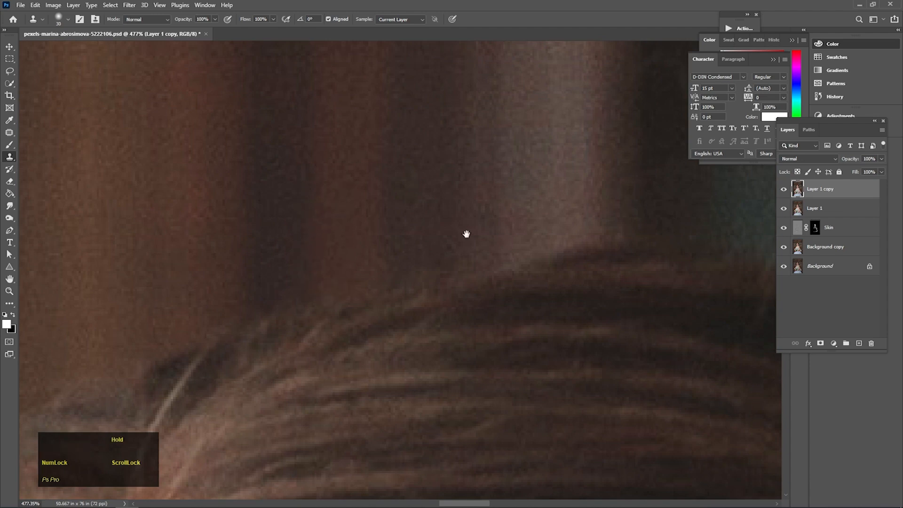
pyautogui.keyDown('alt'); pyautogui.click(283, 247); pyautogui.keyUp('alt')
pyautogui.keyDown('ctrl'); pyautogui.click(317, 278); pyautogui.keyUp('ctrl')
pyautogui.keyDown('alt'); pyautogui.click(356, 211); pyautogui.keyUp('alt')
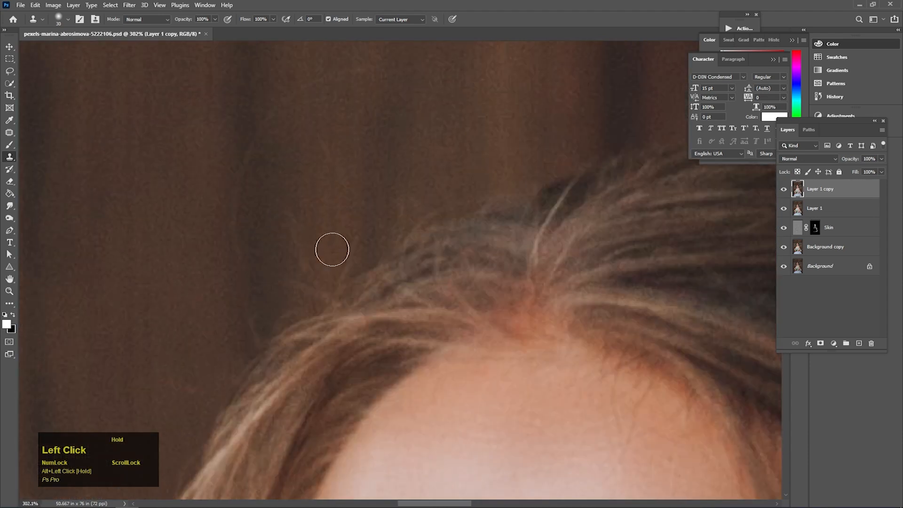
# Step: Enlarge the brush to 45 and clone out the faint hairs on the wooden door beside the parting
pyautogui.moveTo(311, 245); pyautogui.dragTo(339, 260)
pyautogui.moveTo(280, 216); pyautogui.dragTo(311, 227)
pyautogui.press(']')
pyautogui.press(']')
pyautogui.press(']')
pyautogui.click(295, 268)
pyautogui.keyDown('alt'); pyautogui.click(328, 220); pyautogui.keyUp('alt')
pyautogui.click(342, 255)
pyautogui.keyDown('alt'); pyautogui.click(322, 287); pyautogui.keyUp('alt')
pyautogui.click(328, 338)
pyautogui.moveTo(379, 265); pyautogui.dragTo(317, 317)
pyautogui.keyDown('alt'); pyautogui.click(338, 271); pyautogui.keyUp('alt')
pyautogui.click(328, 214)
pyautogui.moveTo(328, 215); pyautogui.dragTo(327, 159)
pyautogui.moveTo(273, 338); pyautogui.dragTo(308, 280)
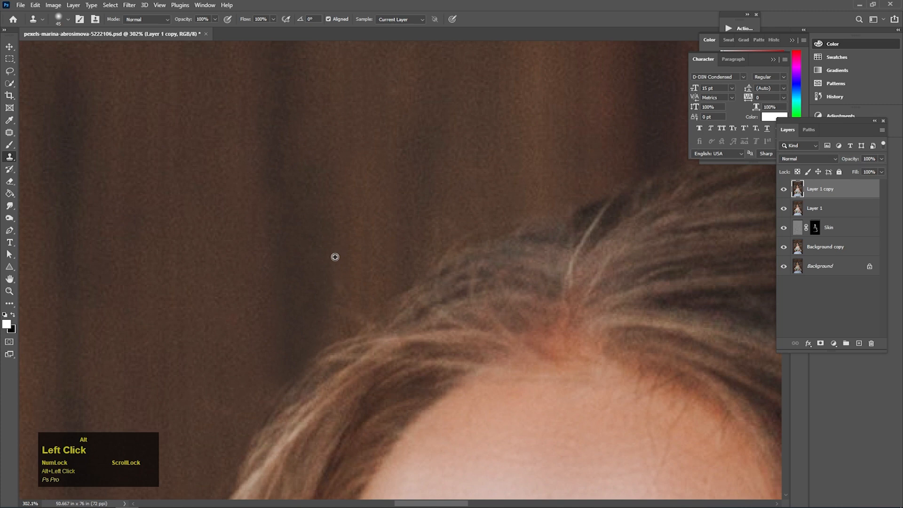
pyautogui.moveTo(333, 309); pyautogui.dragTo(197, 303)
# Step: Using a smaller brush, clone away the frizzy hairs along the crown's rear edge against the door ornament
pyautogui.moveTo(479, 274); pyautogui.dragTo(281, 274)
pyautogui.press('[')
pyautogui.press('[')
pyautogui.press('[')
pyautogui.moveTo(381, 286); pyautogui.dragTo(406, 283)
pyautogui.keyDown('alt'); pyautogui.click(358, 262); pyautogui.keyUp('alt')
pyautogui.moveTo(467, 340); pyautogui.dragTo(364, 240)
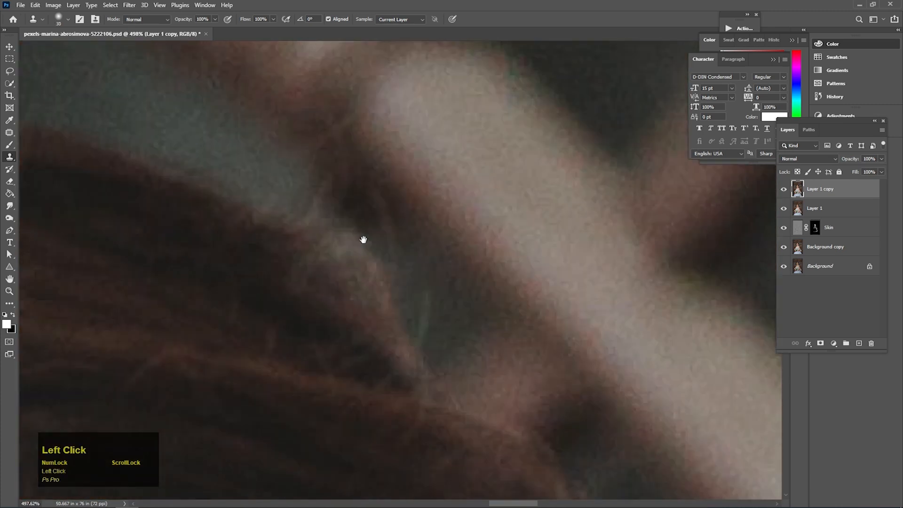
pyautogui.keyDown('alt'); pyautogui.click(452, 331); pyautogui.keyUp('alt')
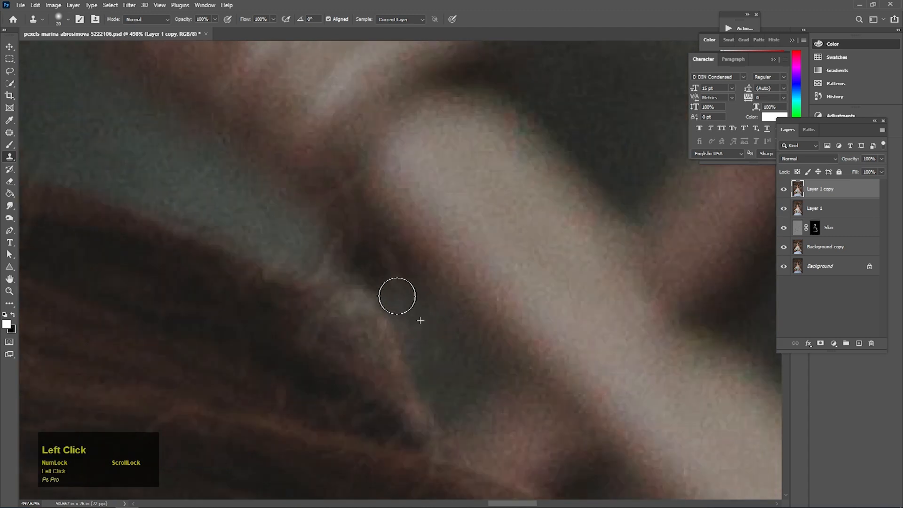
pyautogui.moveTo(395, 296)
pyautogui.mouseDown()
pyautogui.moveTo(393, 305)
pyautogui.moveTo(375, 280)
pyautogui.mouseUp()
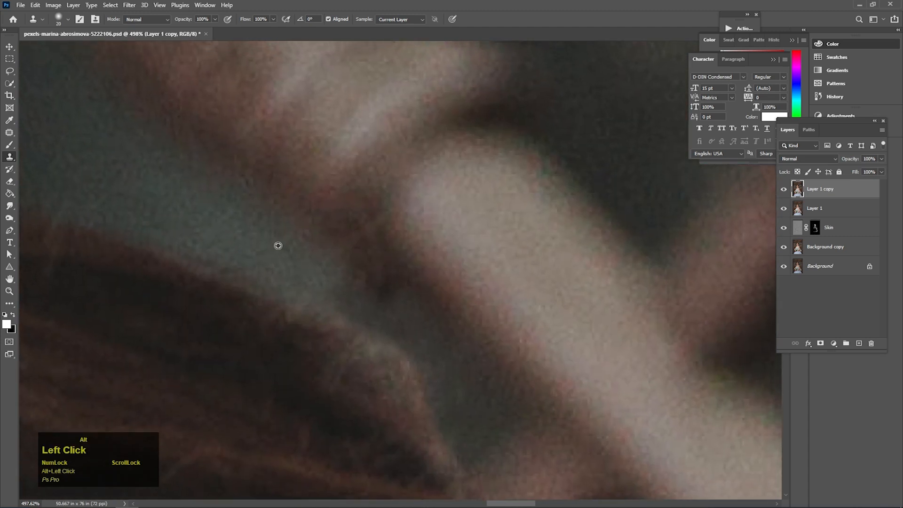
pyautogui.moveTo(383, 288)
pyautogui.mouseDown()
pyautogui.moveTo(355, 264)
pyautogui.moveTo(354, 304)
pyautogui.moveTo(383, 281)
pyautogui.mouseUp()
pyautogui.keyDown('alt'); pyautogui.click(311, 259); pyautogui.keyUp('alt')
pyautogui.keyDown('alt'); pyautogui.click(341, 287); pyautogui.keyUp('alt')
pyautogui.moveTo(417, 340); pyautogui.dragTo(385, 311)
pyautogui.moveTo(356, 281); pyautogui.dragTo(373, 276)
# Step: Clone the dark background over loose strands hanging below the bun beside the veil
pyautogui.moveTo(395, 305); pyautogui.dragTo(150, 310)
pyautogui.moveTo(362, 334)
pyautogui.mouseDown()
pyautogui.moveTo(391, 258)
pyautogui.moveTo(387, 216)
pyautogui.mouseUp()
pyautogui.moveTo(519, 490); pyautogui.dragTo(428, 289)
pyautogui.moveTo(393, 341); pyautogui.dragTo(463, 335)
pyautogui.click(425, 338)
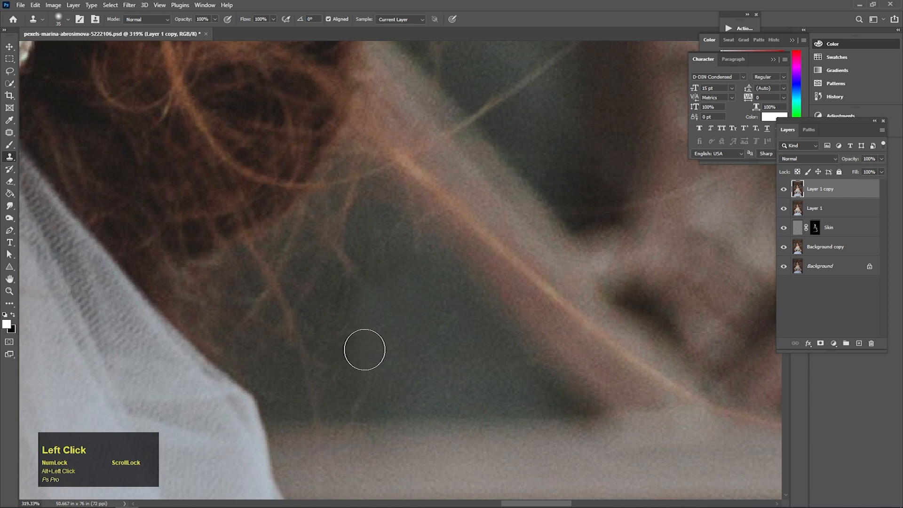
# Step: Patch out the remaining loose strands around the bun and veil with clean nearby background
pyautogui.press('j')
pyautogui.moveTo(334, 369); pyautogui.dragTo(355, 419)
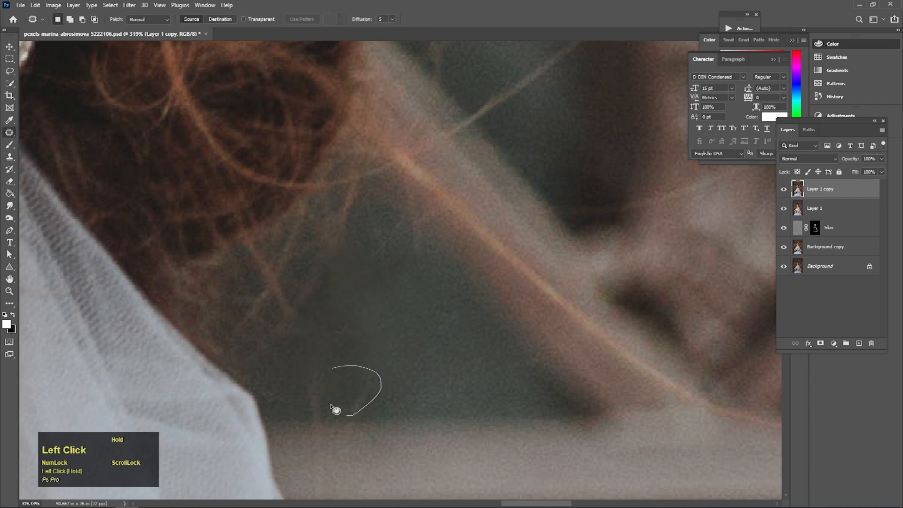
pyautogui.moveTo(269, 243)
pyautogui.mouseDown()
pyautogui.moveTo(283, 322)
pyautogui.moveTo(269, 254)
pyautogui.mouseUp()
pyautogui.moveTo(310, 277); pyautogui.dragTo(338, 351)
pyautogui.moveTo(365, 219); pyautogui.dragTo(337, 308)
pyautogui.moveTo(377, 269); pyautogui.dragTo(380, 337)
pyautogui.moveTo(257, 256); pyautogui.dragTo(254, 292)
pyautogui.moveTo(270, 277); pyautogui.dragTo(277, 310)
pyautogui.moveTo(297, 301); pyautogui.dragTo(317, 347)
pyautogui.moveTo(226, 291)
pyautogui.mouseDown()
pyautogui.moveTo(272, 359)
pyautogui.moveTo(230, 341)
pyautogui.mouseUp()
pyautogui.moveTo(256, 324); pyautogui.dragTo(278, 353)
pyautogui.moveTo(231, 253); pyautogui.dragTo(243, 282)
pyautogui.moveTo(270, 273); pyautogui.dragTo(301, 331)
pyautogui.moveTo(362, 216); pyautogui.dragTo(328, 273)
pyautogui.moveTo(325, 241)
pyautogui.mouseDown()
pyautogui.moveTo(310, 276)
pyautogui.moveTo(327, 245)
pyautogui.mouseUp()
pyautogui.moveTo(318, 259); pyautogui.dragTo(348, 281)
pyautogui.moveTo(290, 410)
pyautogui.mouseDown()
pyautogui.moveTo(306, 326)
pyautogui.moveTo(280, 376)
pyautogui.mouseUp()
pyautogui.moveTo(297, 366)
pyautogui.mouseDown()
pyautogui.moveTo(340, 373)
pyautogui.moveTo(330, 264)
pyautogui.mouseUp()
pyautogui.moveTo(288, 340); pyautogui.dragTo(286, 345)
pyautogui.moveTo(294, 358)
pyautogui.mouseDown()
pyautogui.moveTo(332, 381)
pyautogui.moveTo(288, 410)
pyautogui.moveTo(296, 379)
pyautogui.mouseUp()
pyautogui.moveTo(302, 396); pyautogui.dragTo(331, 400)
pyautogui.moveTo(329, 298); pyautogui.dragTo(316, 359)
pyautogui.moveTo(276, 327)
pyautogui.mouseDown()
pyautogui.moveTo(254, 362)
pyautogui.moveTo(274, 329)
pyautogui.mouseUp()
pyautogui.moveTo(282, 350); pyautogui.dragTo(329, 353)
pyautogui.click(350, 320)
pyautogui.moveTo(362, 299); pyautogui.dragTo(301, 294)
pyautogui.moveTo(379, 261); pyautogui.dragTo(376, 297)
pyautogui.moveTo(352, 232); pyautogui.dragTo(411, 250)
pyautogui.moveTo(362, 287); pyautogui.dragTo(450, 154)
pyautogui.moveTo(361, 324); pyautogui.dragTo(464, 241)
# Step: Duplicate the hair-retouched Layer 1 copy
pyautogui.moveTo(347, 267); pyautogui.dragTo(285, 279)
pyautogui.moveTo(331, 330); pyautogui.dragTo(369, 283)
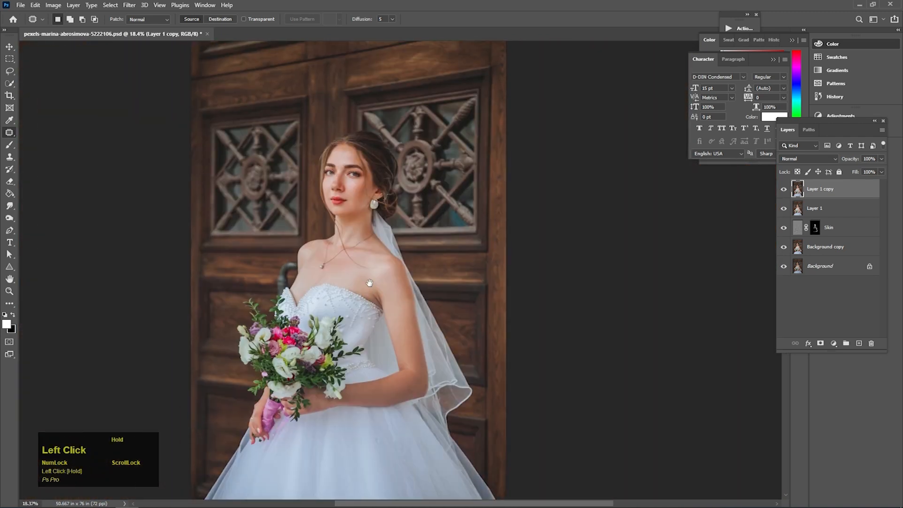
pyautogui.moveTo(790, 200); pyautogui.dragTo(859, 343)
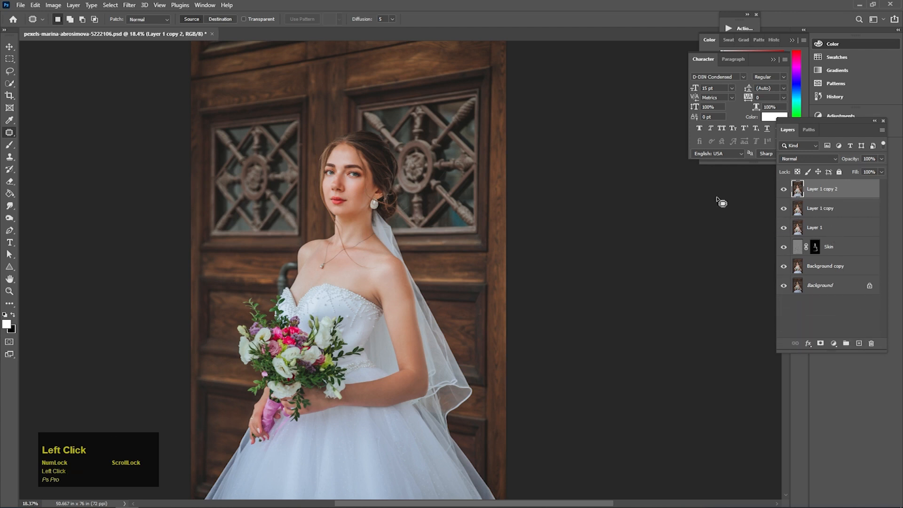
# Step: Open the Camera Raw Filter on Layer 1 copy 2 and create an automatic background mask
pyautogui.click(132, 6)
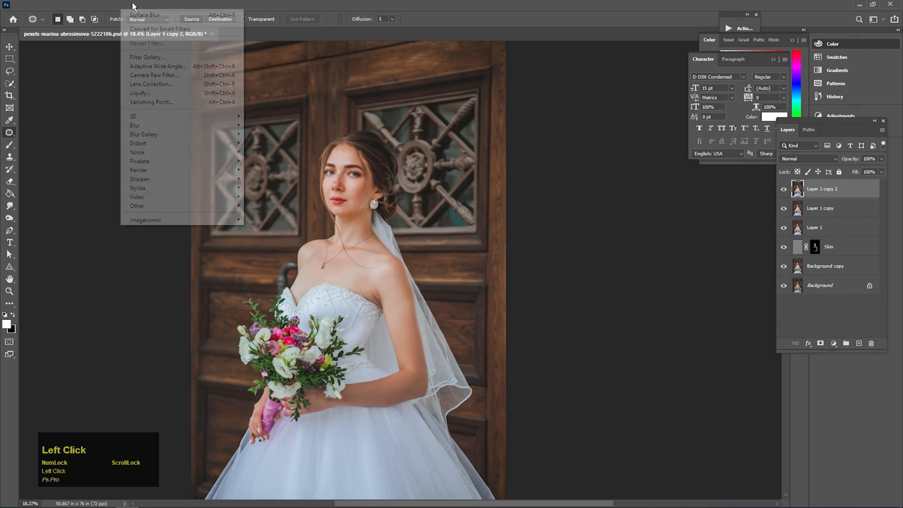
pyautogui.click(137, 75)
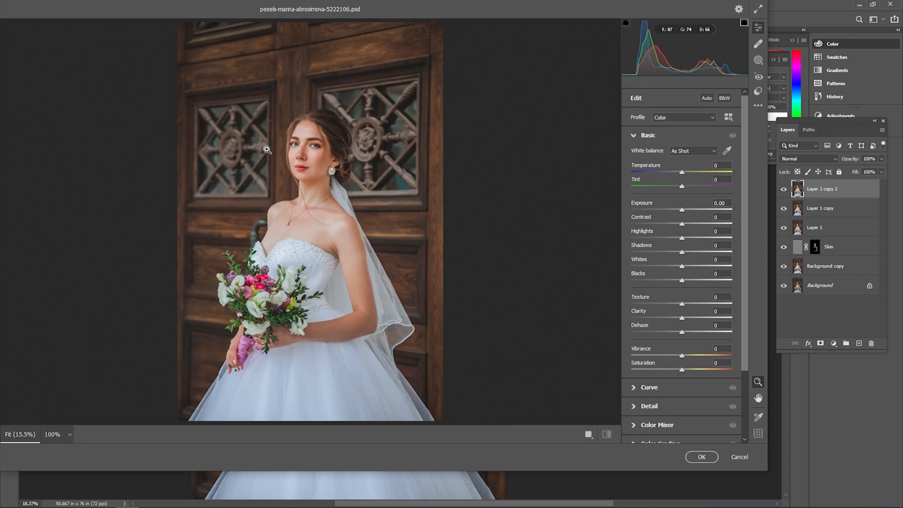
pyautogui.click(757, 61)
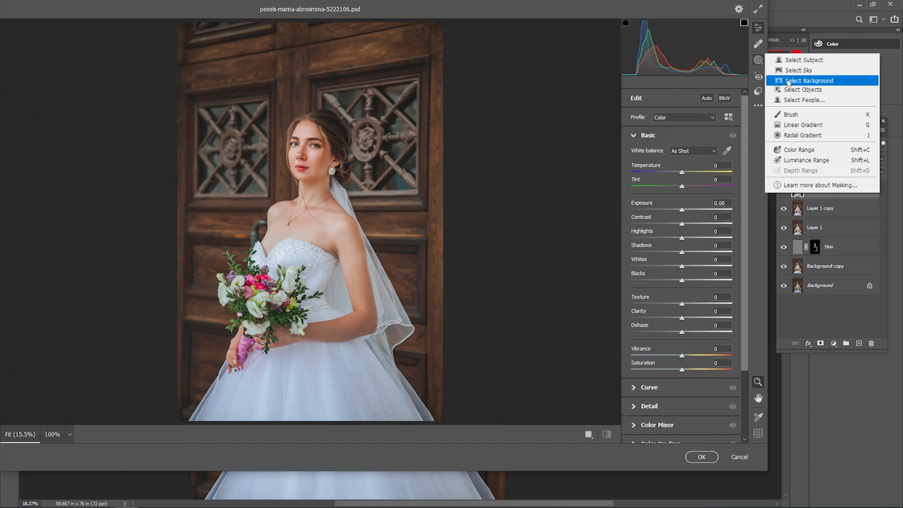
pyautogui.click(789, 83)
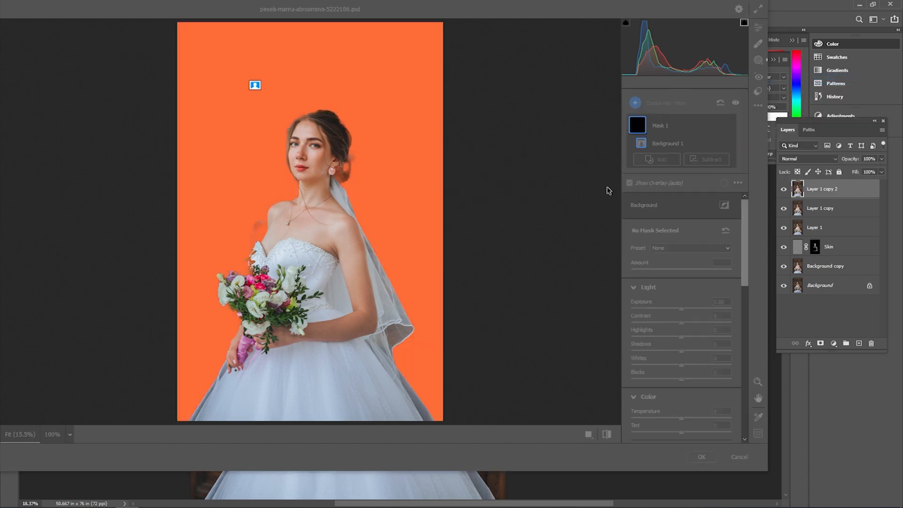
# Step: Set the background mask's Exposure to -0.35, Contrast to +49, Highlights to +30, Blacks to -14 and Temperature to +14
pyautogui.click(685, 310)
pyautogui.moveTo(681, 310); pyautogui.dragTo(675, 311)
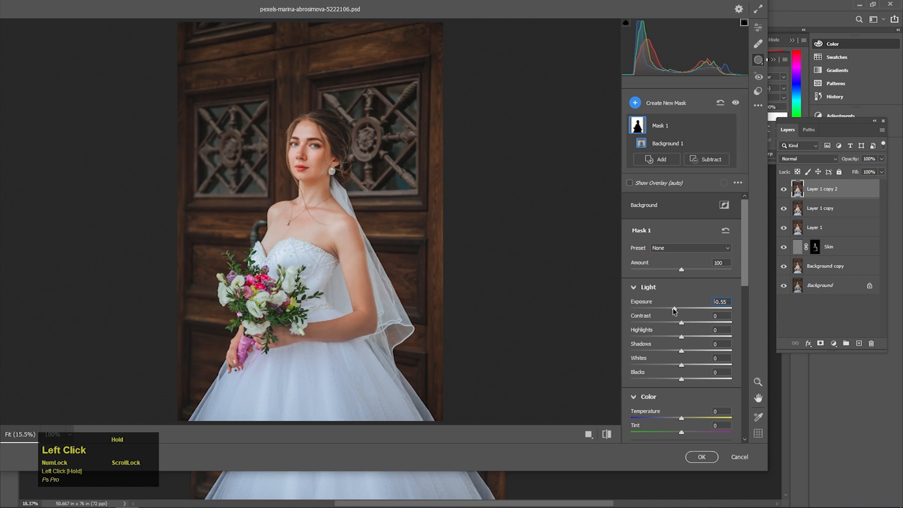
pyautogui.moveTo(681, 418); pyautogui.dragTo(689, 418)
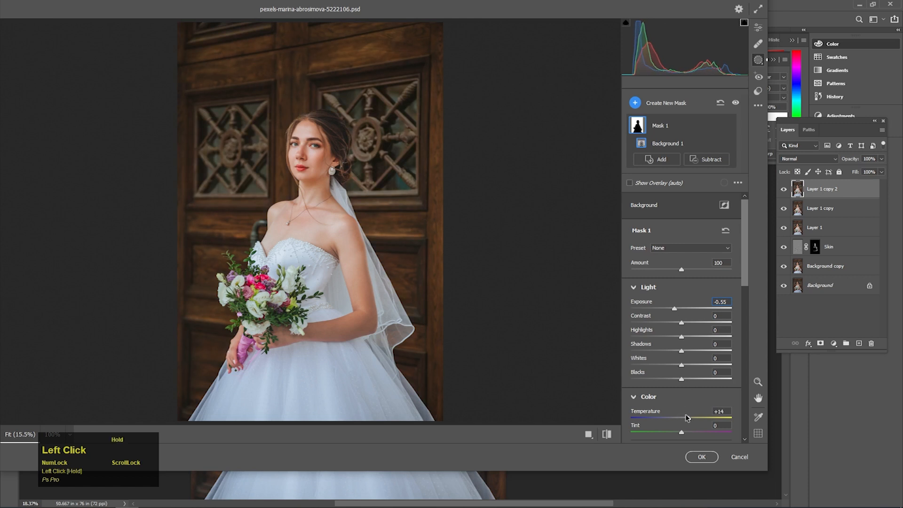
pyautogui.moveTo(680, 323); pyautogui.dragTo(704, 317)
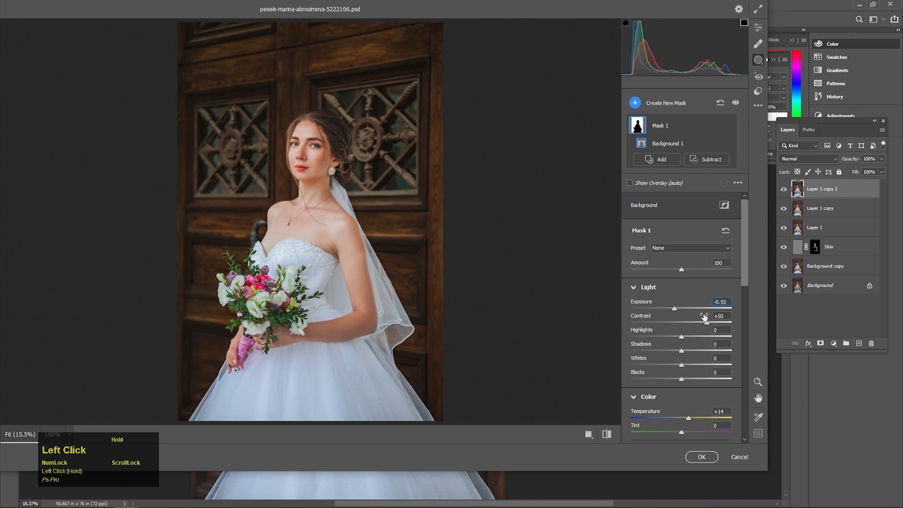
pyautogui.moveTo(680, 332); pyautogui.dragTo(694, 332)
pyautogui.moveTo(681, 380); pyautogui.dragTo(673, 374)
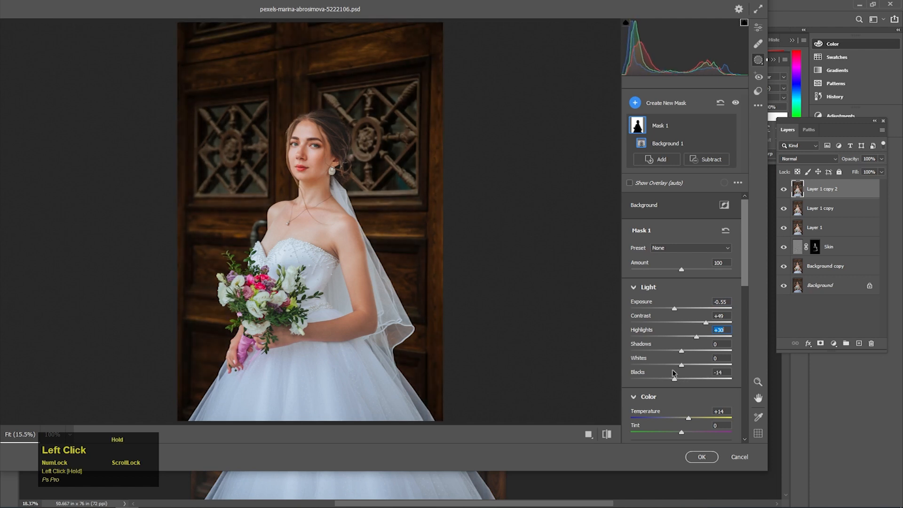
pyautogui.moveTo(674, 308); pyautogui.dragTo(677, 308)
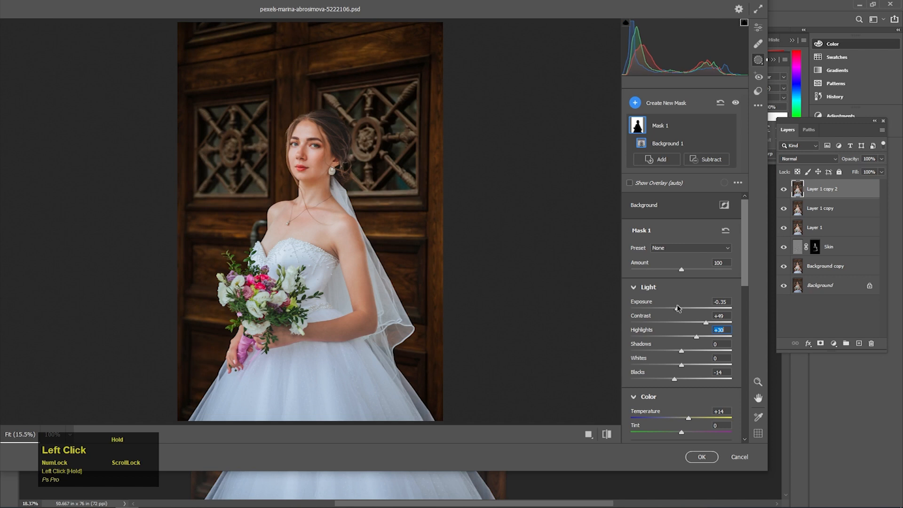
# Step: Shift the background mask's Hue to +2.4 and raise its Saturation slightly
pyautogui.scroll(-5, 679, 348)
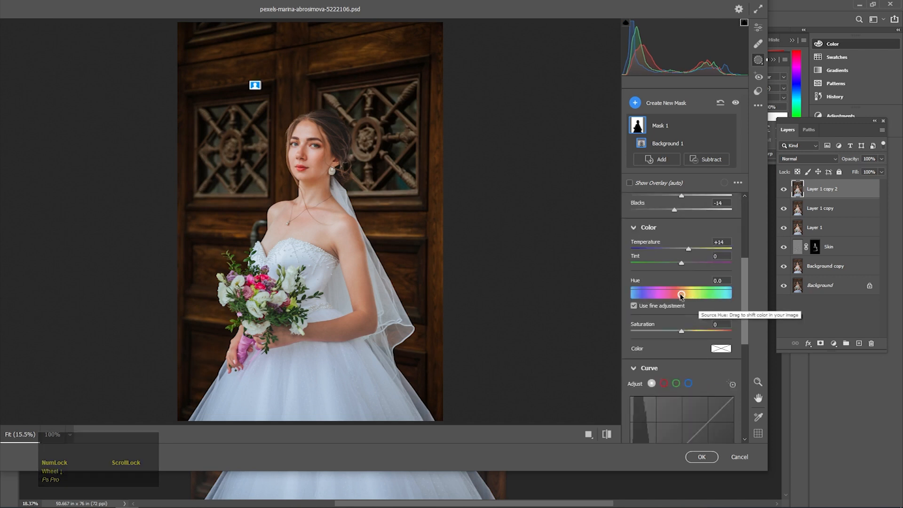
pyautogui.moveTo(680, 295); pyautogui.dragTo(688, 296)
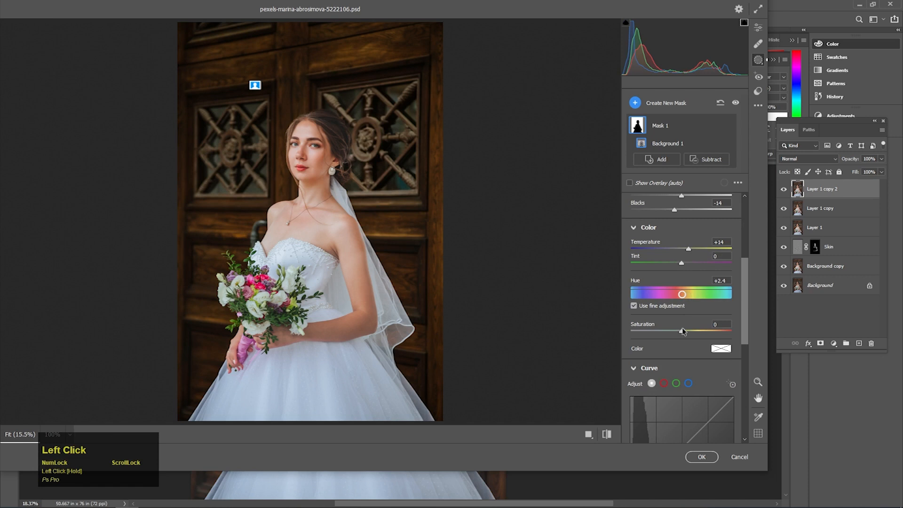
pyautogui.moveTo(681, 332); pyautogui.dragTo(688, 331)
# Step: Set the background mask's Clarity to +49, Texture to +36 and Dehaze to about +25, and apply the filter
pyautogui.moveTo(750, 295); pyautogui.dragTo(706, 366)
pyautogui.moveTo(679, 316); pyautogui.dragTo(704, 318)
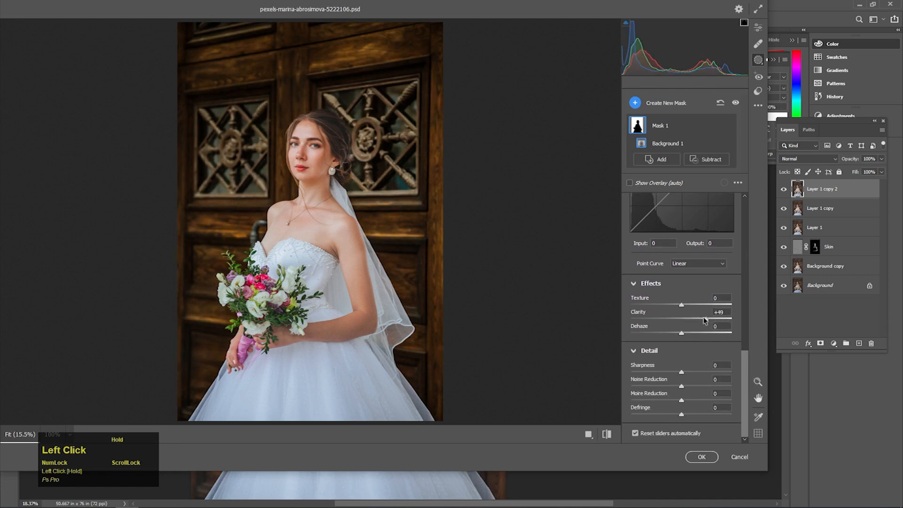
pyautogui.moveTo(681, 304); pyautogui.dragTo(698, 300)
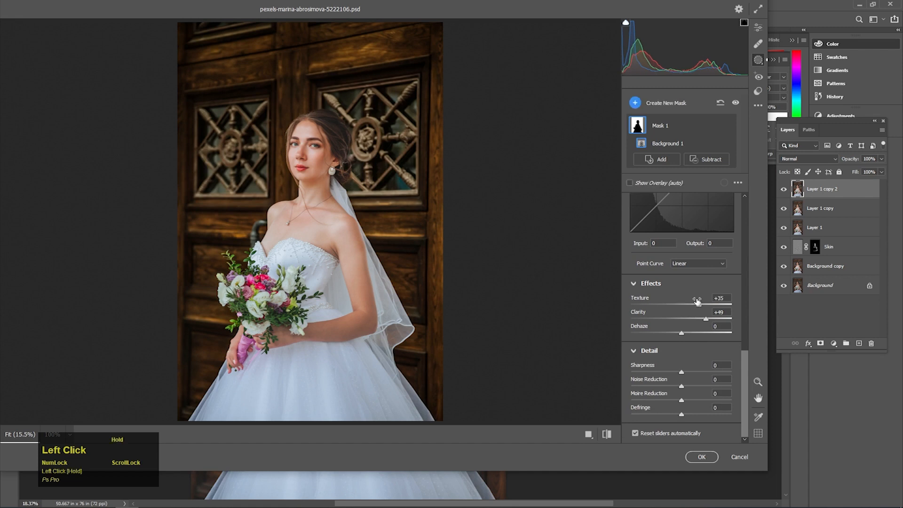
pyautogui.moveTo(682, 334); pyautogui.dragTo(695, 332)
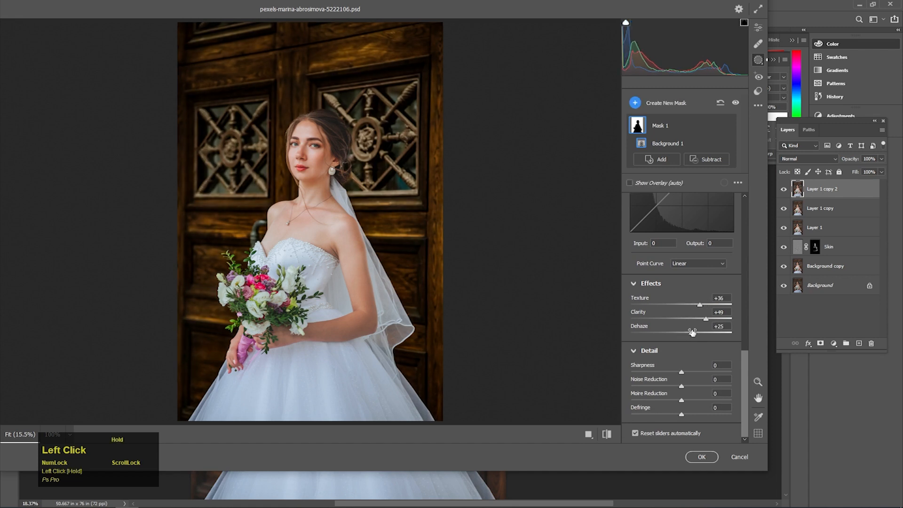
pyautogui.click(701, 456)
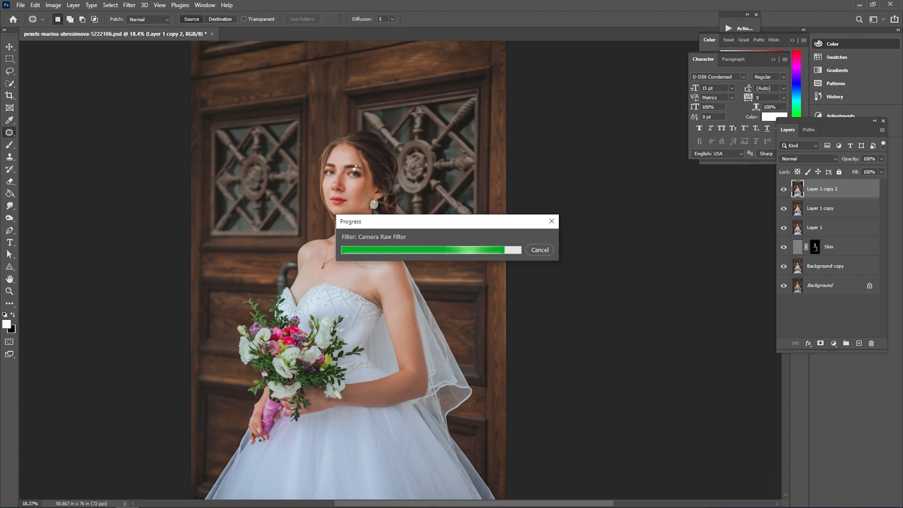
# Step: View the whole portrait and compare it with and without the graded Layer 1 copy 2
pyautogui.moveTo(365, 174); pyautogui.dragTo(395, 238)
pyautogui.keyDown('alt'); pyautogui.click(395, 237); pyautogui.keyUp('alt')
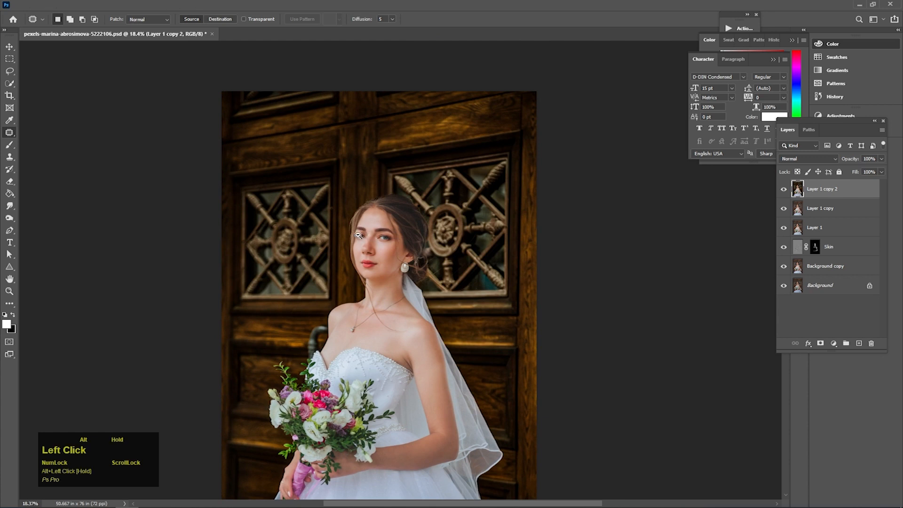
pyautogui.moveTo(424, 325); pyautogui.dragTo(423, 305)
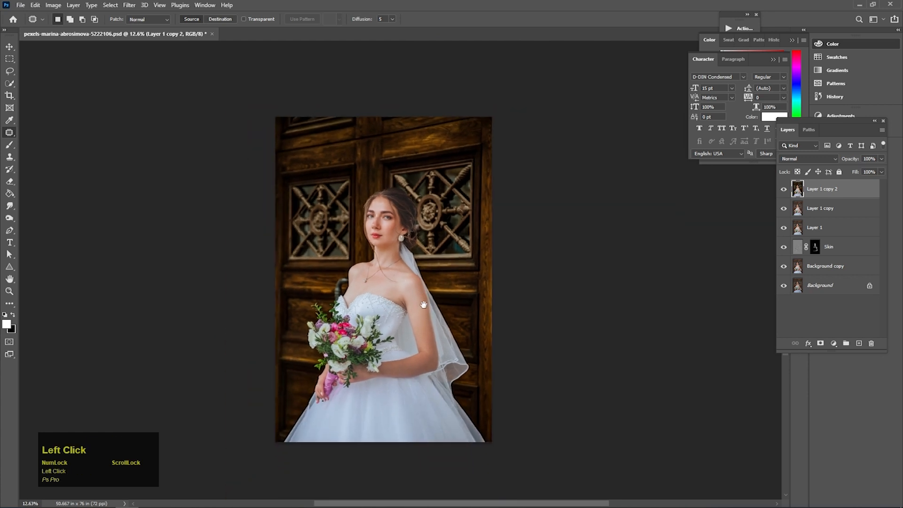
pyautogui.click(784, 191)
pyautogui.click(784, 190)
# Step: Examine the bride's face, hair and neck up close for areas needing light and shadow shaping
pyautogui.keyDown('ctrl'); pyautogui.click(406, 237); pyautogui.keyUp('ctrl')
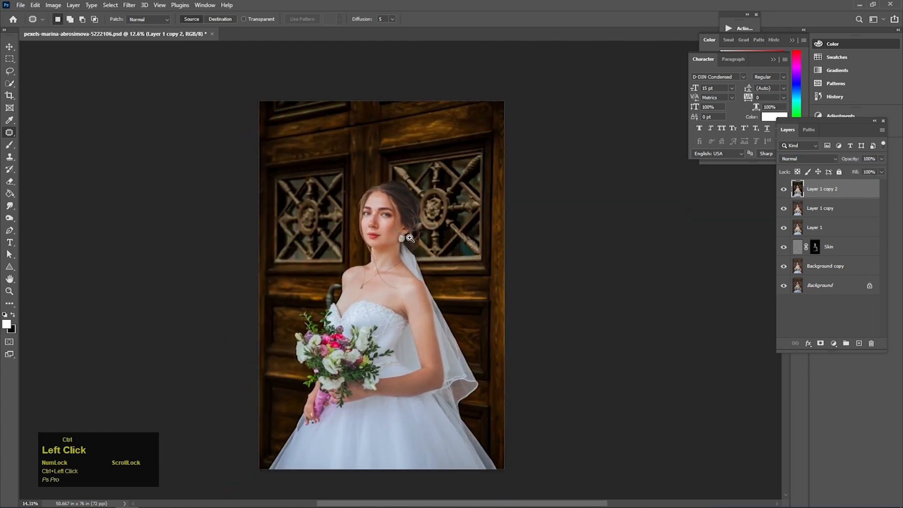
pyautogui.keyDown('ctrl'); pyautogui.click(406, 237); pyautogui.keyUp('ctrl')
pyautogui.moveTo(415, 209); pyautogui.dragTo(388, 308)
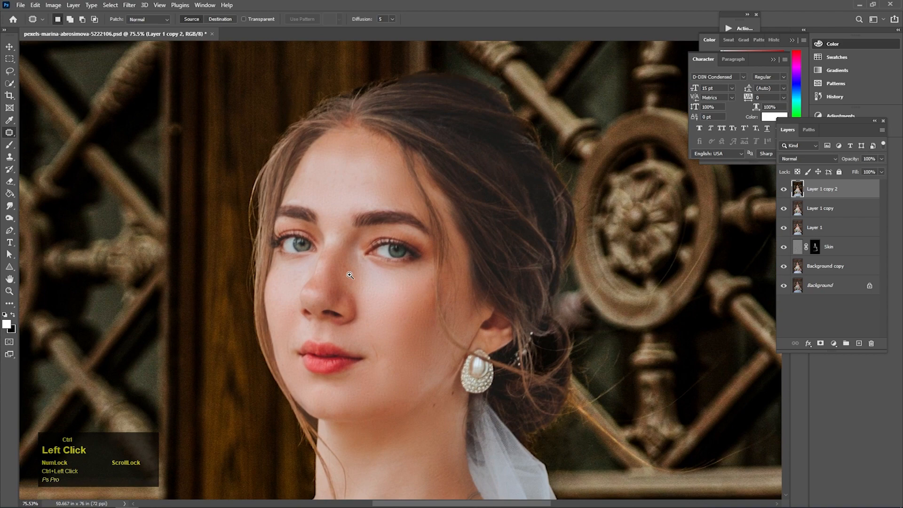
pyautogui.moveTo(351, 273); pyautogui.dragTo(329, 273)
pyautogui.moveTo(315, 383); pyautogui.dragTo(309, 249)
pyautogui.moveTo(373, 294); pyautogui.dragTo(361, 161)
pyautogui.moveTo(350, 348); pyautogui.dragTo(378, 244)
pyautogui.keyDown('alt'); pyautogui.click(357, 301); pyautogui.keyUp('alt')
pyautogui.keyDown('ctrl'); pyautogui.click(363, 265); pyautogui.keyUp('ctrl')
pyautogui.keyDown('ctrl'); pyautogui.click(361, 232); pyautogui.keyUp('ctrl')
pyautogui.moveTo(367, 208); pyautogui.dragTo(345, 339)
pyautogui.keyDown('ctrl'); pyautogui.click(357, 236); pyautogui.keyUp('ctrl')
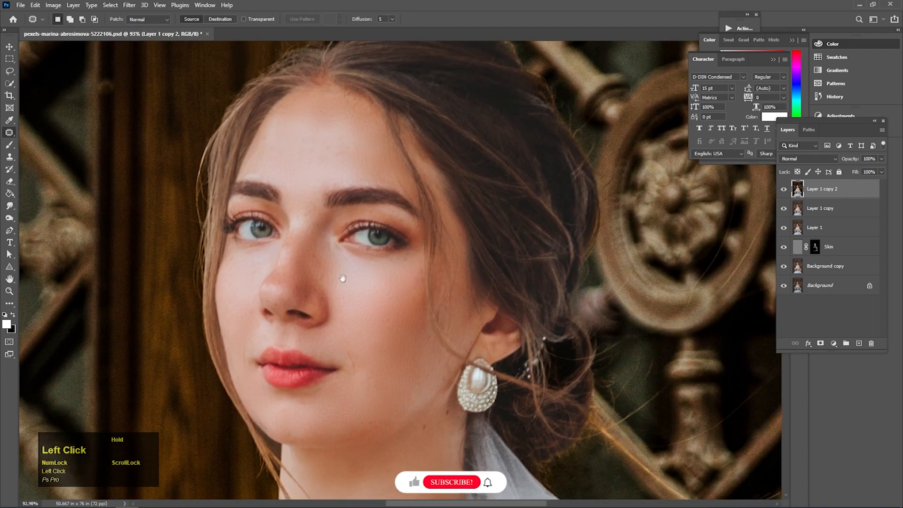
pyautogui.moveTo(345, 277); pyautogui.dragTo(387, 288)
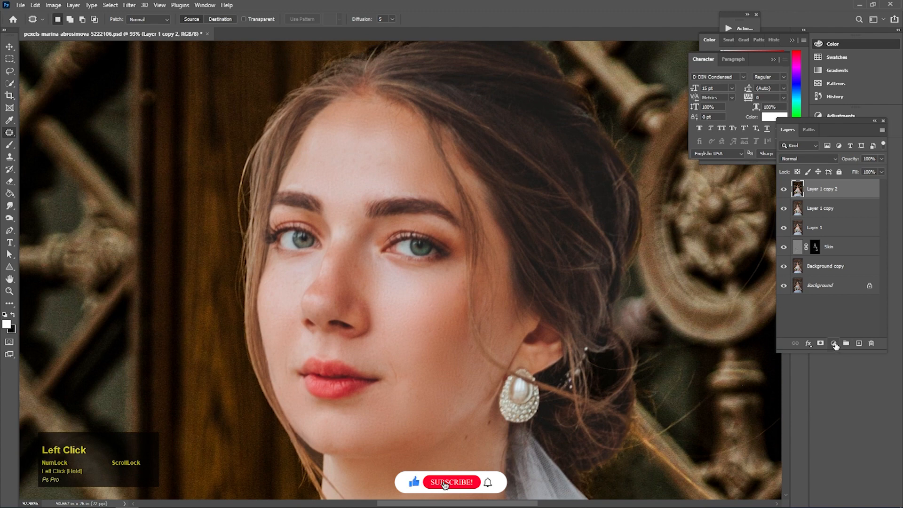
pyautogui.click(834, 344)
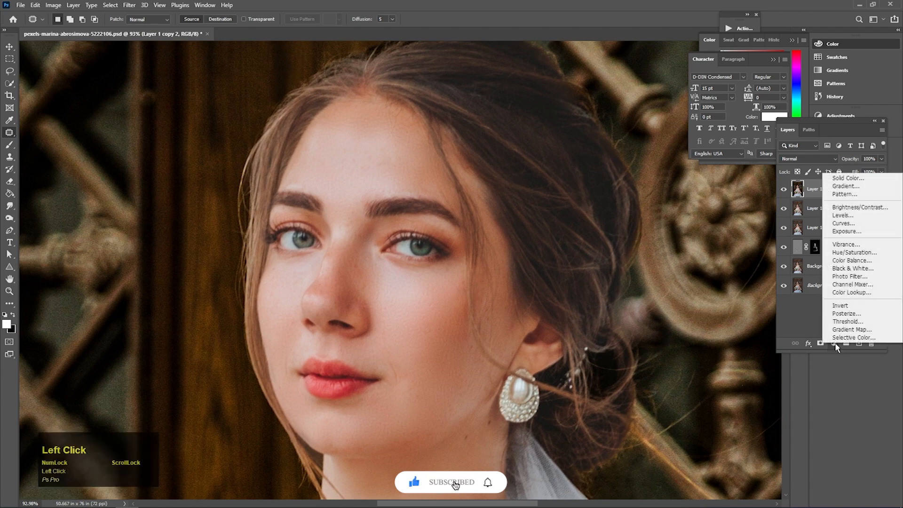
pyautogui.click(842, 215)
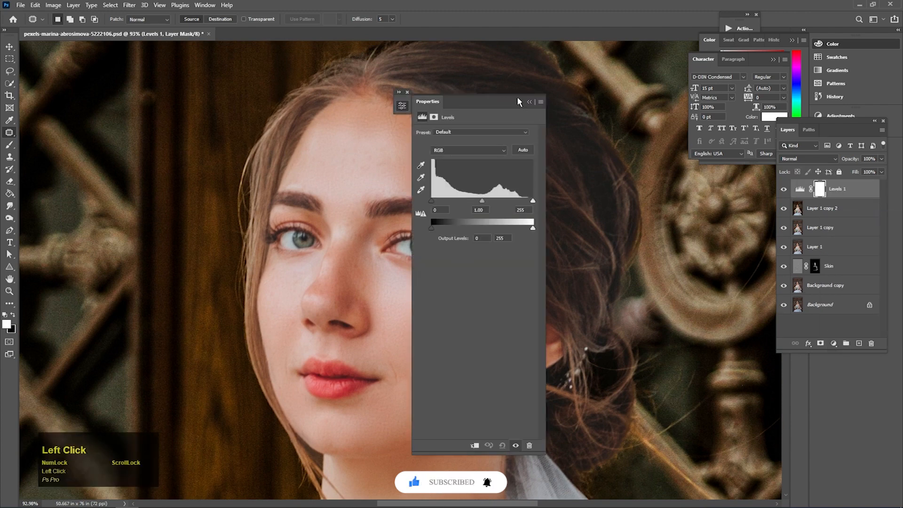
pyautogui.click(530, 104)
pyautogui.moveTo(810, 189); pyautogui.dragTo(871, 343)
# Step: Add a Curves adjustment layer that brightens the midtones from input 94 to output 180, and invert its mask to black
pyautogui.click(832, 344)
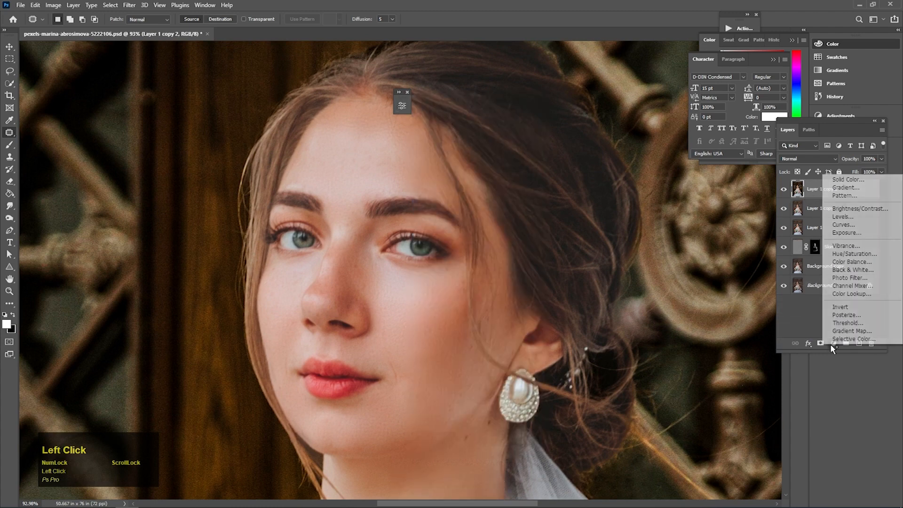
pyautogui.click(843, 225)
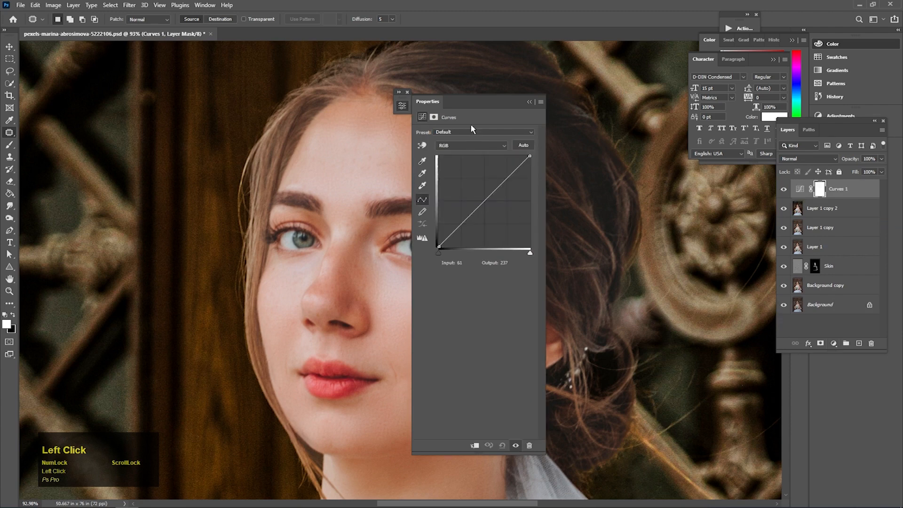
pyautogui.moveTo(469, 100); pyautogui.dragTo(530, 166)
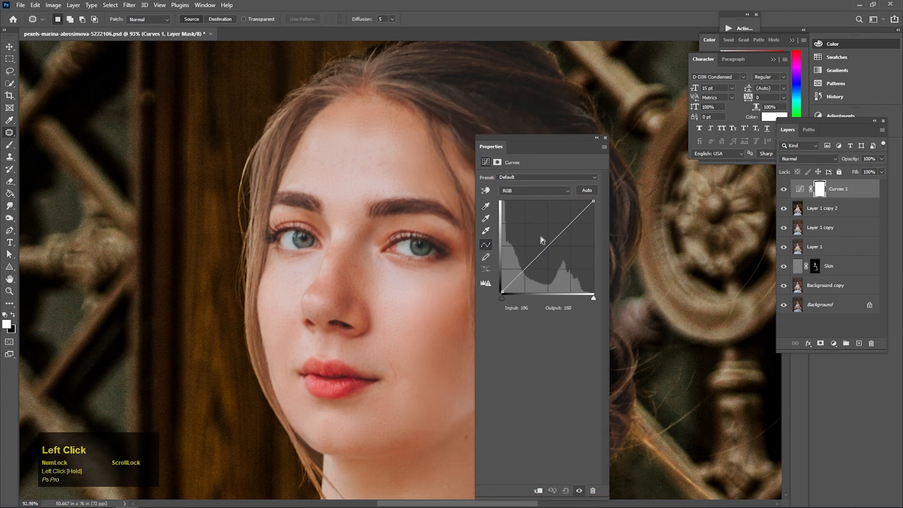
pyautogui.moveTo(548, 239)
pyautogui.mouseDown()
pyautogui.moveTo(541, 226)
pyautogui.moveTo(527, 234)
pyautogui.moveTo(536, 227)
pyautogui.mouseUp()
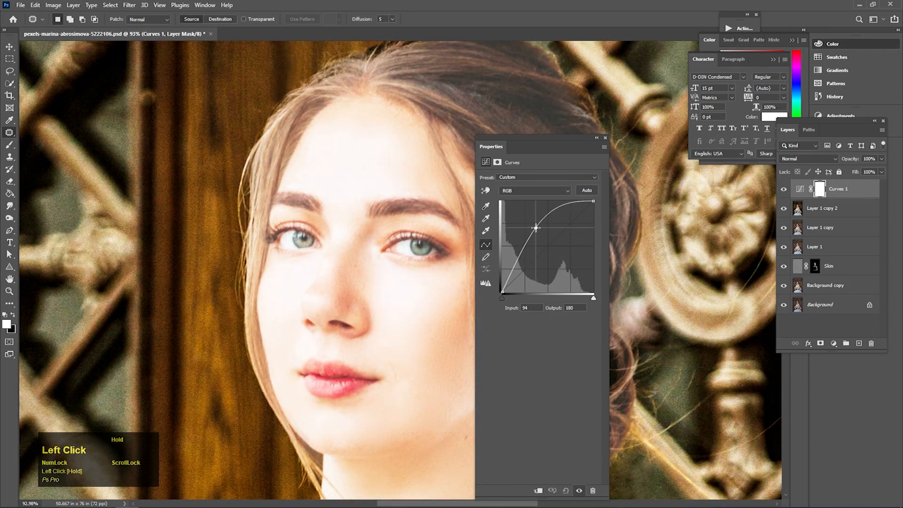
pyautogui.click(596, 140)
pyautogui.hotkey('ctrl', 'i')
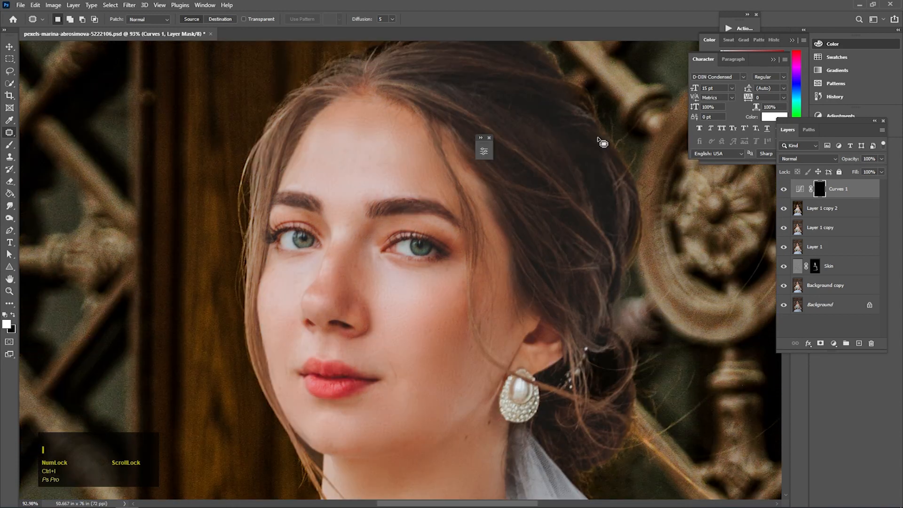
# Step: Add a second Curves adjustment layer that darkens input 171 to output 101, and invert its mask to black
pyautogui.click(833, 343)
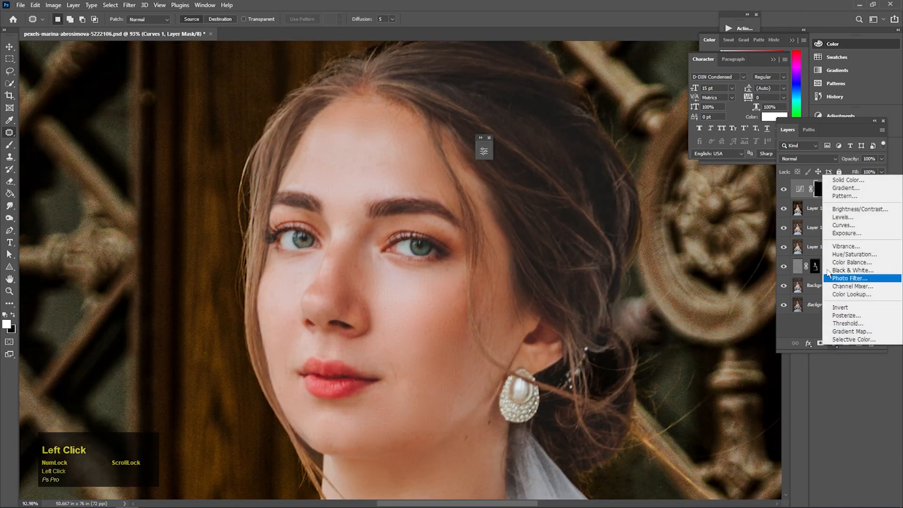
pyautogui.click(843, 225)
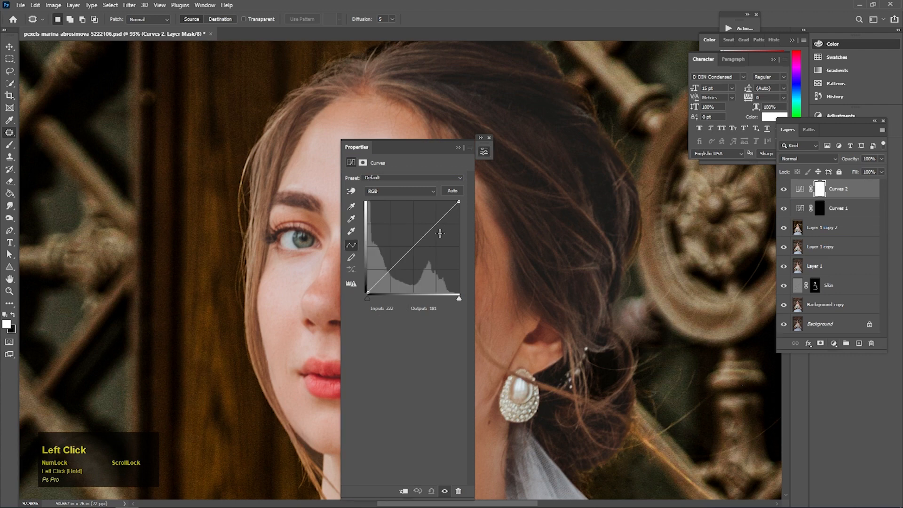
pyautogui.moveTo(414, 250); pyautogui.dragTo(429, 256)
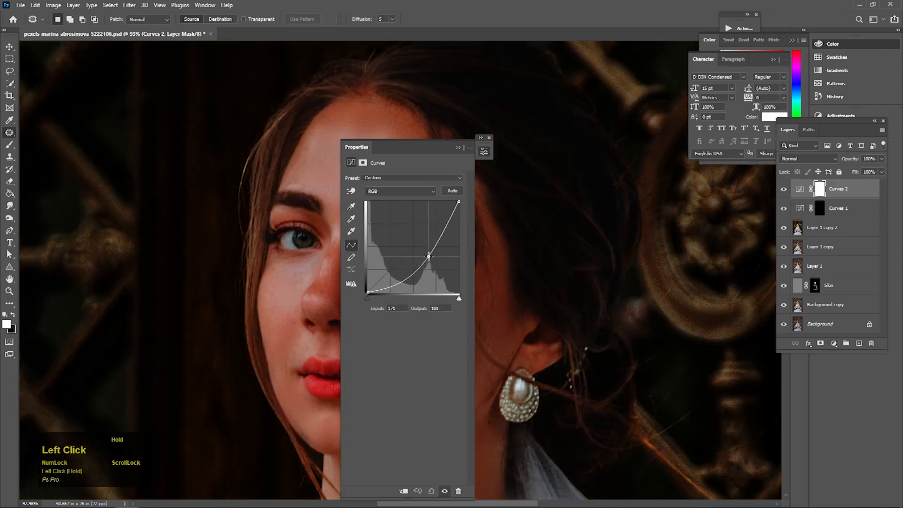
pyautogui.click(458, 149)
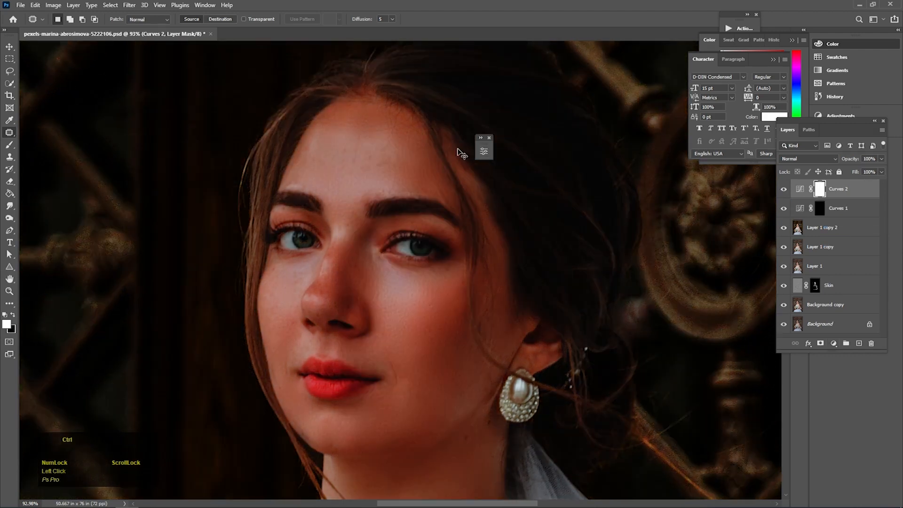
pyautogui.hotkey('ctrl', 'i')
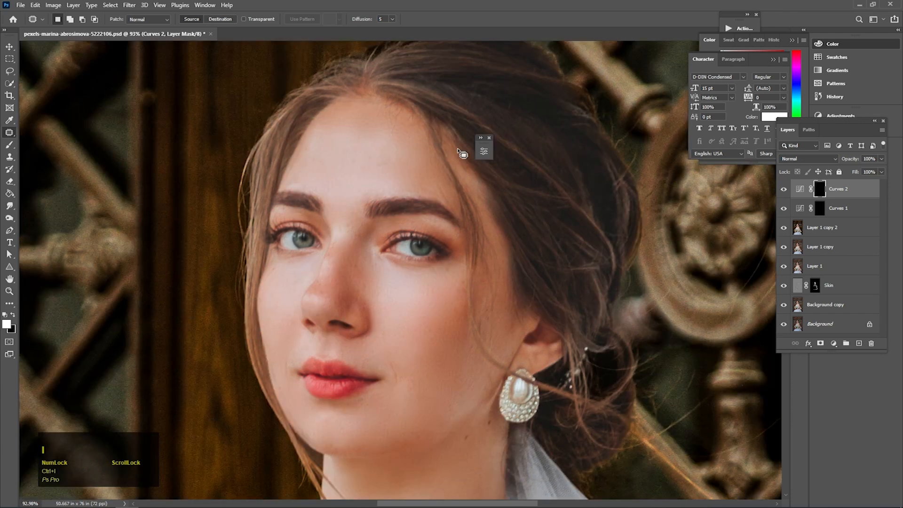
# Step: Paint a faint highlight on the upper nose bridge in the Curves 1 mask with a white brush at 34% opacity
pyautogui.click(820, 212)
pyautogui.moveTo(328, 250); pyautogui.dragTo(373, 280)
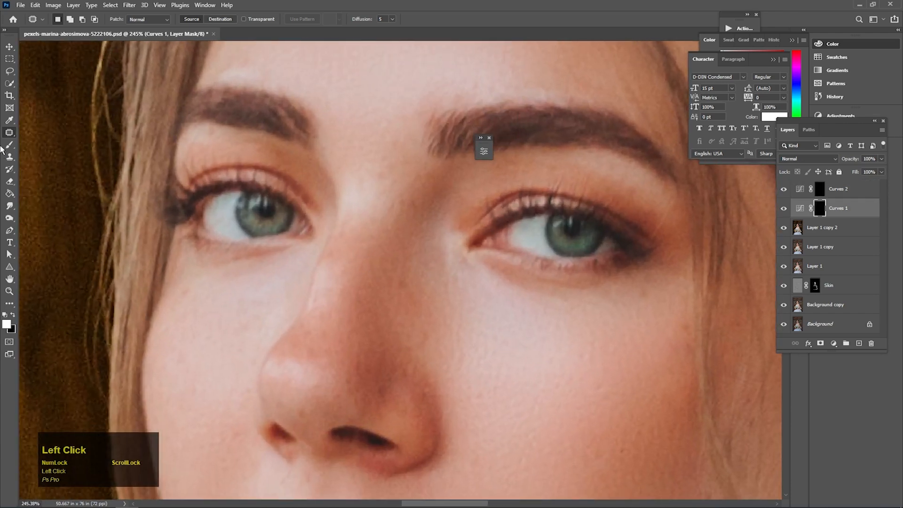
pyautogui.press('b')
pyautogui.press('[')
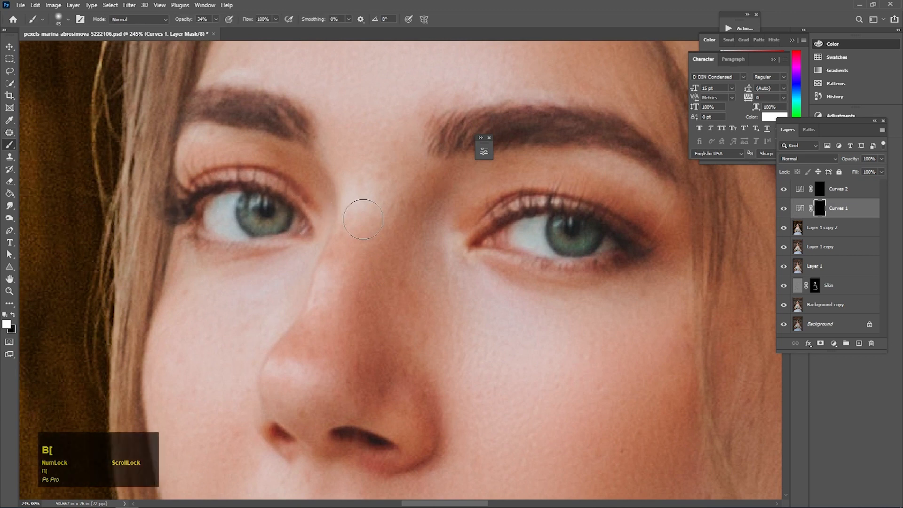
pyautogui.moveTo(355, 211); pyautogui.dragTo(340, 260)
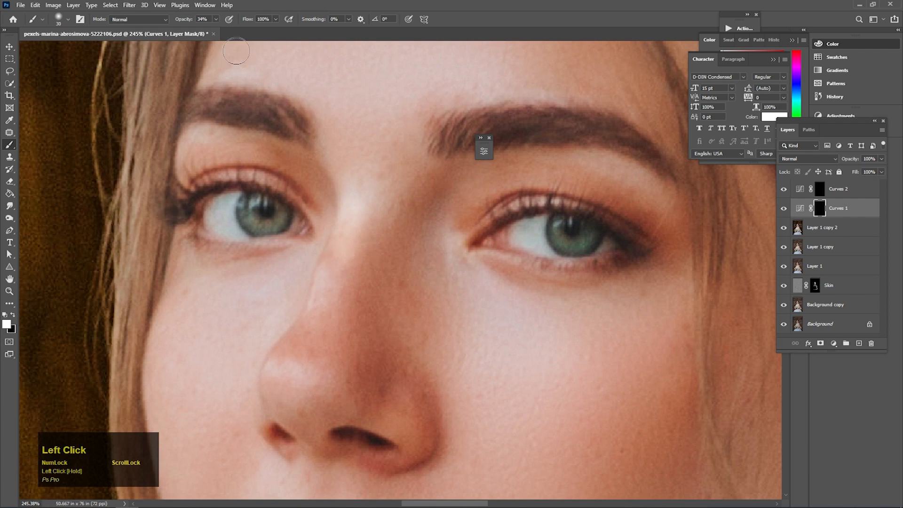
# Step: Set the brush opacity to 100% and paint highlights along the nose bridge and on the nose tip in the Curves 1 mask
pyautogui.click(216, 19)
pyautogui.moveTo(356, 196); pyautogui.dragTo(339, 274)
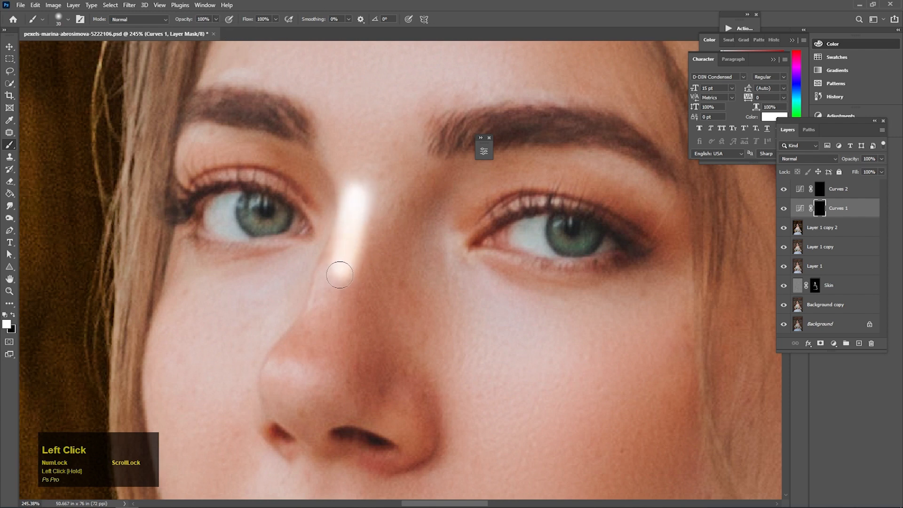
pyautogui.hotkey('ctrl', 'z')
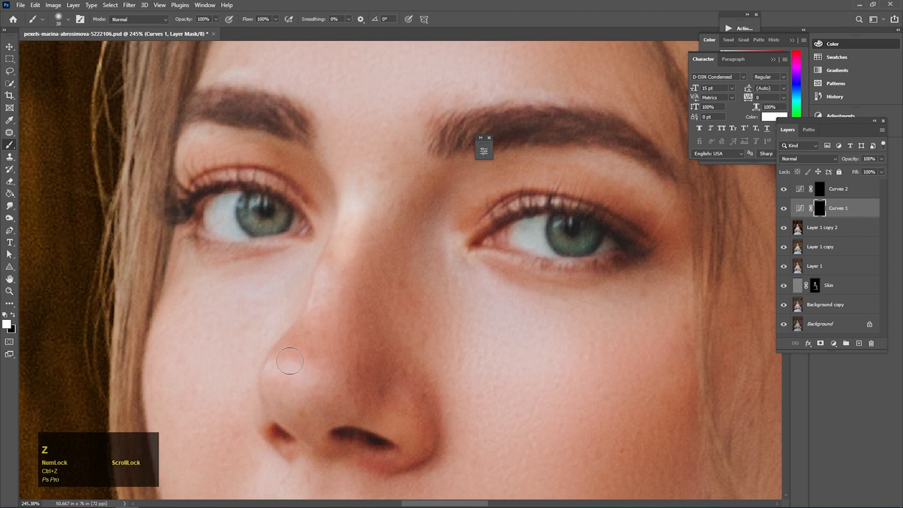
pyautogui.moveTo(295, 349); pyautogui.dragTo(356, 173)
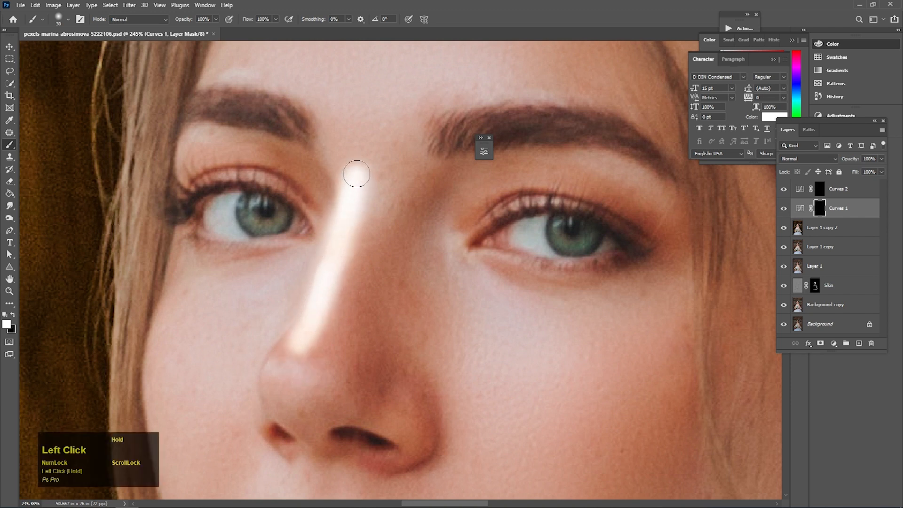
pyautogui.click(286, 380)
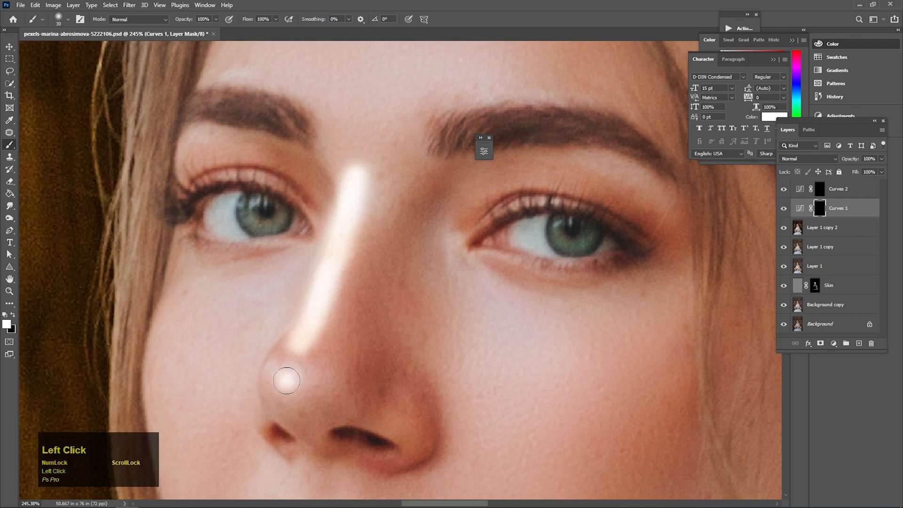
# Step: Paint a horizontal highlight across the mid-forehead and a highlight spot between the eyebrows with a 45 px brush
pyautogui.press('space')
pyautogui.moveTo(434, 149); pyautogui.dragTo(408, 271)
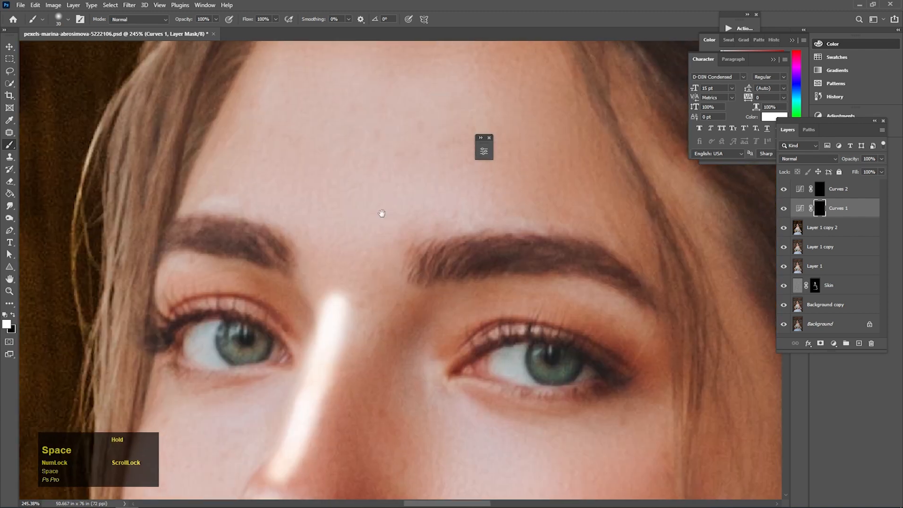
pyautogui.moveTo(363, 182); pyautogui.dragTo(382, 231)
pyautogui.press(']')
pyautogui.press(']')
pyautogui.press(']')
pyautogui.press(']')
pyautogui.press(']')
pyautogui.press(']')
pyautogui.press('[')
pyautogui.press('[')
pyautogui.press('[')
pyautogui.moveTo(335, 200); pyautogui.dragTo(435, 203)
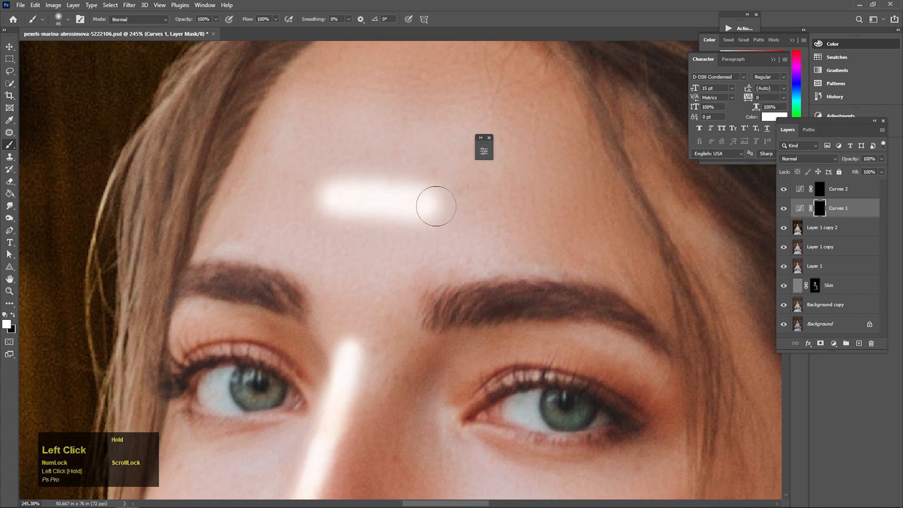
pyautogui.click(367, 260)
# Step: Paint broad highlights on both cheeks below the eyes and above the upper lip in the Curves 1 mask with a larger brush
pyautogui.press('space')
pyautogui.moveTo(414, 265); pyautogui.dragTo(341, 44)
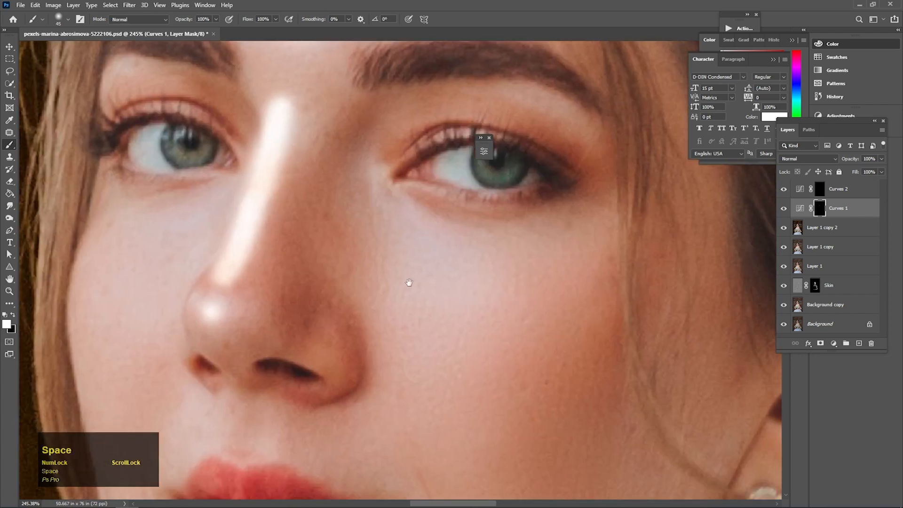
pyautogui.keyDown('alt'); pyautogui.moveTo(414, 311); pyautogui.dragTo(379, 305); pyautogui.keyUp('alt')
pyautogui.press(']')
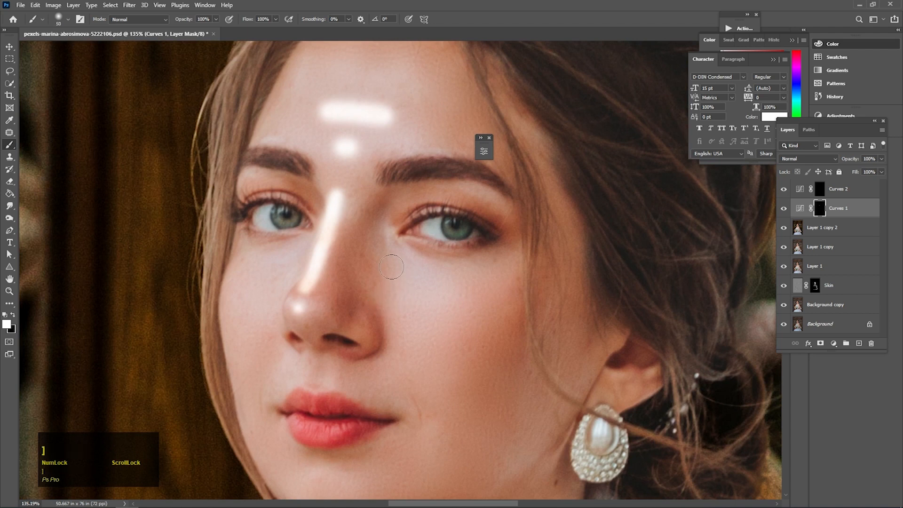
pyautogui.moveTo(390, 257)
pyautogui.mouseDown()
pyautogui.moveTo(474, 312)
pyautogui.moveTo(463, 372)
pyautogui.moveTo(388, 385)
pyautogui.moveTo(264, 365)
pyautogui.moveTo(238, 326)
pyautogui.moveTo(289, 255)
pyautogui.moveTo(264, 308)
pyautogui.moveTo(280, 352)
pyautogui.moveTo(378, 374)
pyautogui.moveTo(403, 355)
pyautogui.moveTo(393, 261)
pyautogui.moveTo(431, 358)
pyautogui.moveTo(405, 296)
pyautogui.moveTo(415, 304)
pyautogui.moveTo(386, 259)
pyautogui.moveTo(409, 308)
pyautogui.mouseUp()
pyautogui.moveTo(441, 375)
pyautogui.mouseDown()
pyautogui.moveTo(444, 349)
pyautogui.moveTo(417, 264)
pyautogui.mouseUp()
# Step: Paint a narrow shadow down the shaded side of the nose in the Curves 2 mask with a smaller white brush
pyautogui.click(819, 190)
pyautogui.moveTo(352, 256); pyautogui.dragTo(378, 259)
pyautogui.press('[')
pyautogui.press('[')
pyautogui.press('[')
pyautogui.moveTo(409, 182)
pyautogui.mouseDown()
pyautogui.moveTo(412, 170)
pyautogui.moveTo(364, 340)
pyautogui.mouseUp()
# Step: Paint a shadow band along the forehead hairline to the temple in the Curves 2 mask with an enlarged brush
pyautogui.press('space')
pyautogui.moveTo(422, 204)
pyautogui.mouseDown()
pyautogui.moveTo(384, 216)
pyautogui.moveTo(348, 261)
pyautogui.moveTo(323, 240)
pyautogui.moveTo(301, 240)
pyautogui.moveTo(341, 273)
pyautogui.mouseUp()
pyautogui.press(']')
pyautogui.press(']')
pyautogui.press(']')
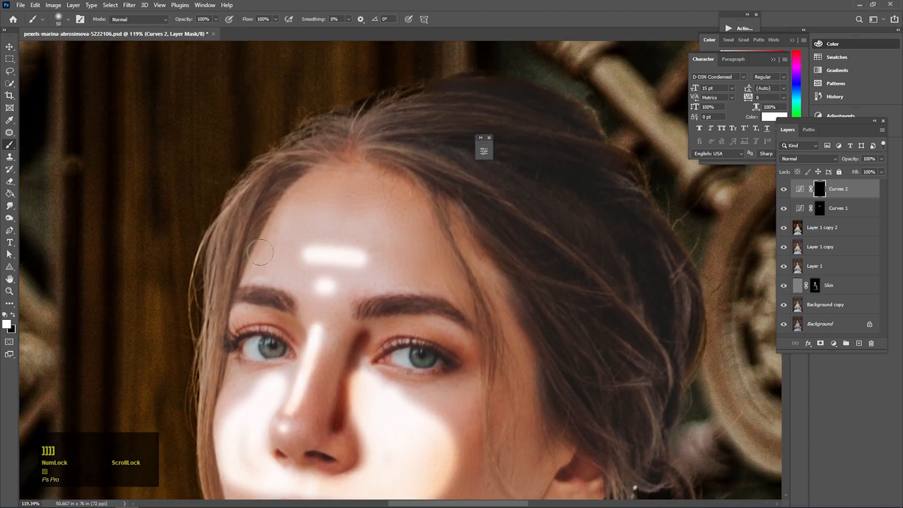
pyautogui.moveTo(254, 256)
pyautogui.mouseDown()
pyautogui.moveTo(275, 220)
pyautogui.moveTo(322, 176)
pyautogui.moveTo(402, 176)
pyautogui.moveTo(464, 237)
pyautogui.moveTo(522, 368)
pyautogui.moveTo(433, 195)
pyautogui.mouseUp()
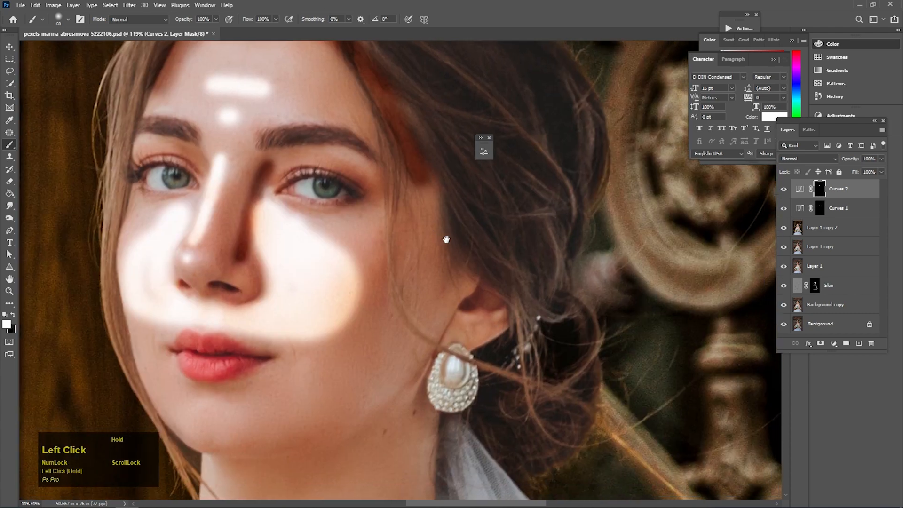
# Step: Paint shadows down the ear side of the face and along the jawline under the chin in the Curves 2 mask
pyautogui.moveTo(392, 108)
pyautogui.mouseDown()
pyautogui.moveTo(460, 278)
pyautogui.moveTo(455, 309)
pyautogui.moveTo(402, 381)
pyautogui.mouseUp()
pyautogui.moveTo(323, 457); pyautogui.dragTo(377, 300)
pyautogui.moveTo(459, 239)
pyautogui.mouseDown()
pyautogui.moveTo(363, 312)
pyautogui.moveTo(258, 307)
pyautogui.moveTo(291, 340)
pyautogui.moveTo(302, 329)
pyautogui.moveTo(310, 343)
pyautogui.moveTo(327, 332)
pyautogui.moveTo(341, 343)
pyautogui.moveTo(357, 328)
pyautogui.moveTo(372, 336)
pyautogui.moveTo(422, 300)
pyautogui.moveTo(445, 291)
pyautogui.moveTo(460, 297)
pyautogui.moveTo(467, 269)
pyautogui.mouseUp()
# Step: Add short shadow strokes on the outer cheek and below the jawline with a 40 px brush
pyautogui.press('[')
pyautogui.press('[')
pyautogui.press('space')
pyautogui.moveTo(433, 243); pyautogui.dragTo(430, 382)
pyautogui.moveTo(470, 202)
pyautogui.mouseDown()
pyautogui.moveTo(484, 213)
pyautogui.moveTo(488, 277)
pyautogui.moveTo(457, 354)
pyautogui.mouseUp()
pyautogui.moveTo(470, 200)
pyautogui.mouseDown()
pyautogui.moveTo(445, 231)
pyautogui.moveTo(463, 213)
pyautogui.moveTo(469, 223)
pyautogui.moveTo(458, 253)
pyautogui.moveTo(474, 243)
pyautogui.moveTo(464, 271)
pyautogui.moveTo(477, 266)
pyautogui.moveTo(461, 290)
pyautogui.moveTo(468, 215)
pyautogui.moveTo(443, 267)
pyautogui.mouseUp()
# Step: Dab a row of shadow spots across the upper forehead just inside the hairline in the Curves 2 mask
pyautogui.press('space')
pyautogui.moveTo(202, 50); pyautogui.dragTo(230, 212)
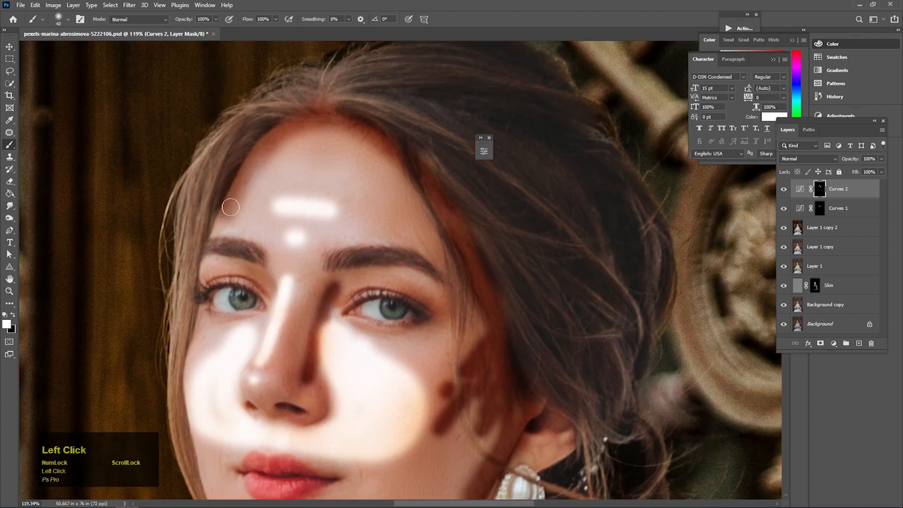
pyautogui.click(290, 150)
pyautogui.click(314, 140)
pyautogui.click(344, 143)
pyautogui.click(367, 154)
pyautogui.click(386, 162)
pyautogui.click(409, 188)
pyautogui.click(425, 207)
# Step: Feather the Curves 2 layer mask by 128.7 px to blend the painted shadows
pyautogui.press('space')
pyautogui.moveTo(428, 219); pyautogui.dragTo(346, 223)
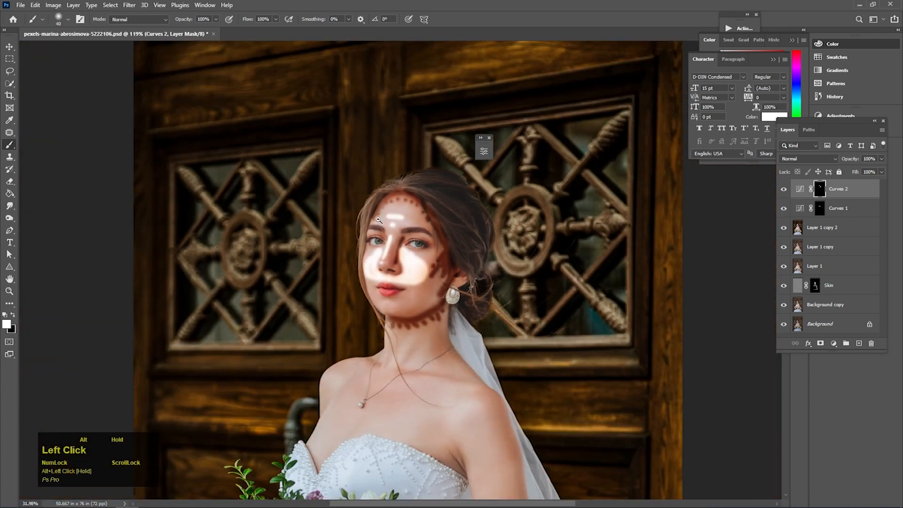
pyautogui.moveTo(430, 314); pyautogui.dragTo(318, 163)
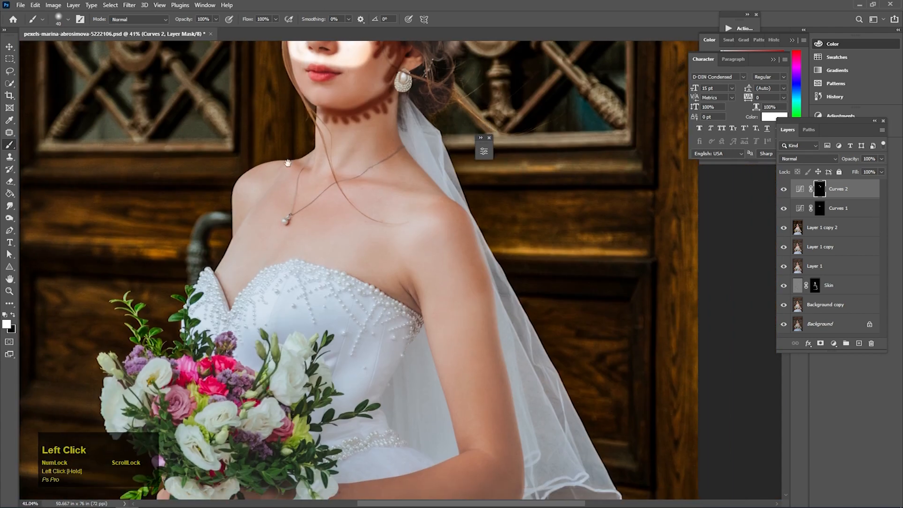
pyautogui.moveTo(413, 208); pyautogui.dragTo(415, 348)
pyautogui.moveTo(371, 157); pyautogui.dragTo(394, 177)
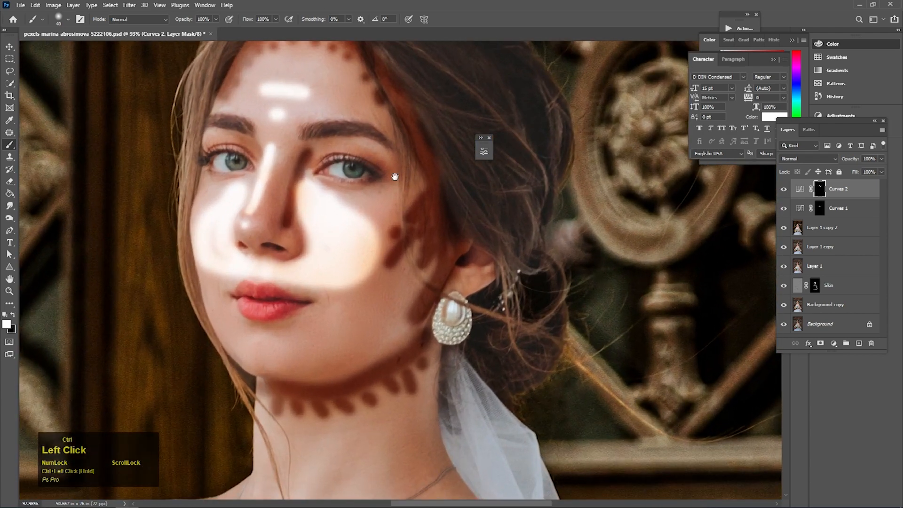
pyautogui.moveTo(339, 240); pyautogui.dragTo(408, 286)
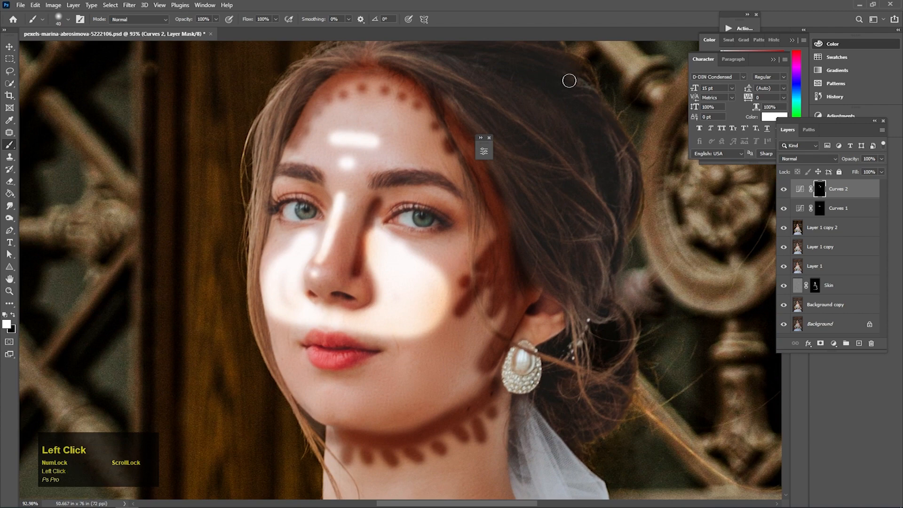
pyautogui.click(203, 5)
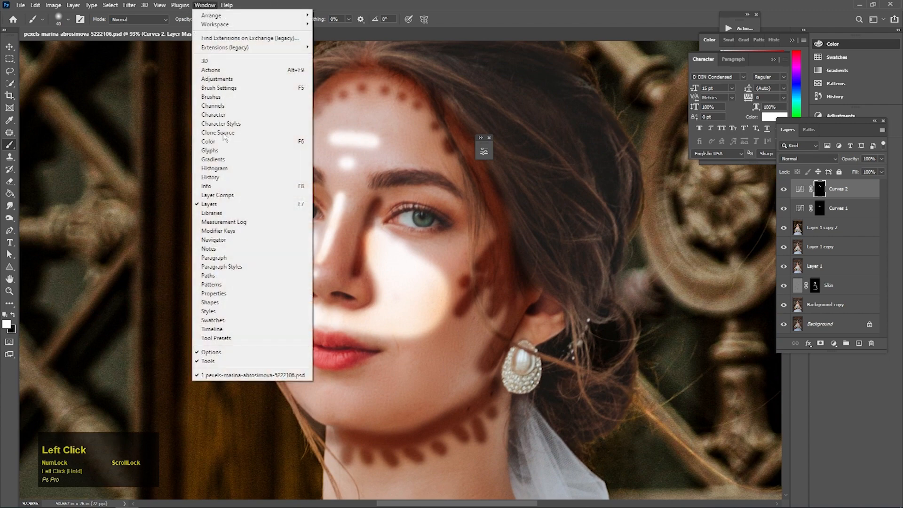
pyautogui.click(214, 293)
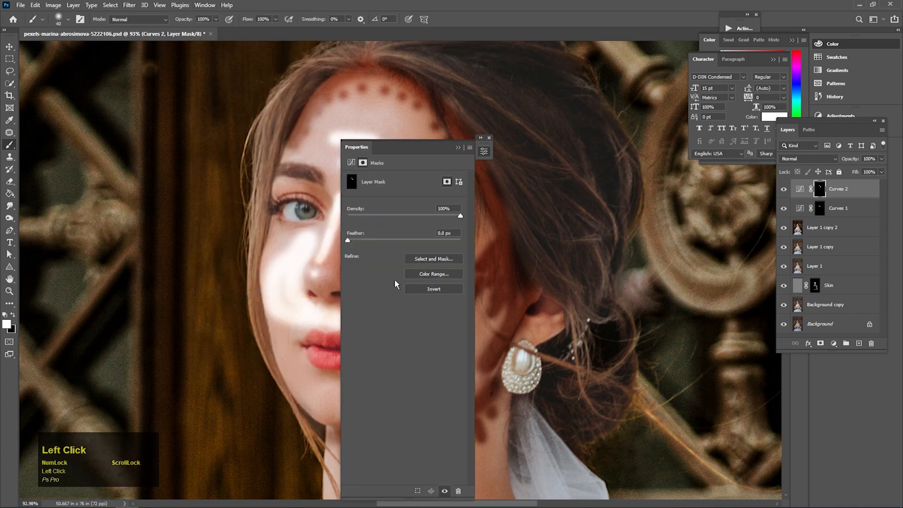
pyautogui.moveTo(421, 152); pyautogui.dragTo(562, 104)
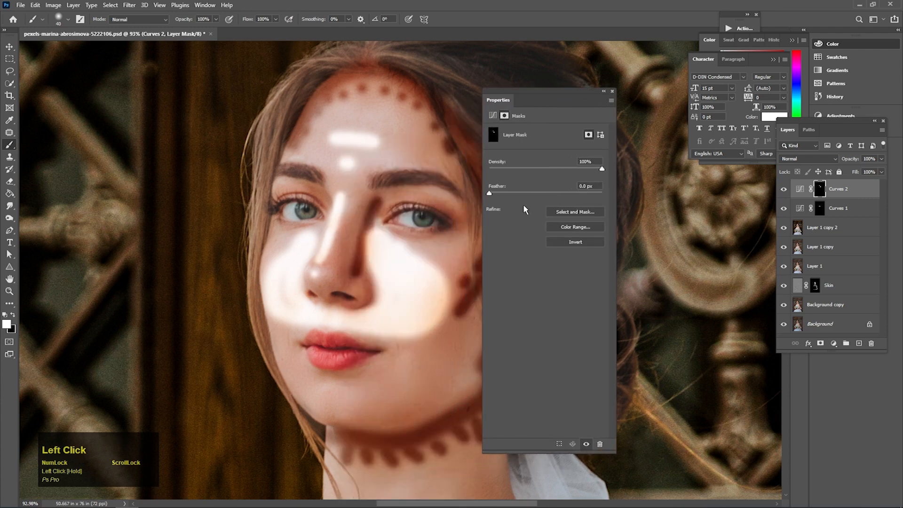
pyautogui.moveTo(555, 194); pyautogui.dragTo(567, 195)
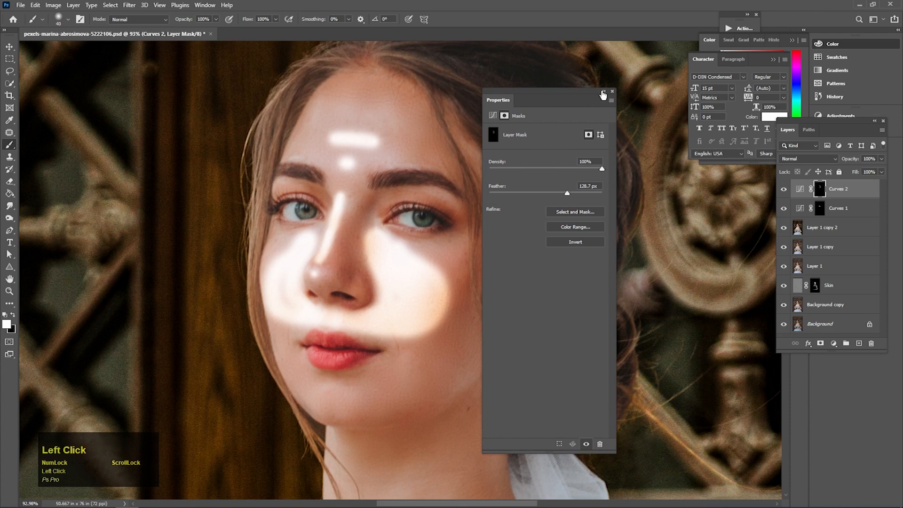
pyautogui.click(603, 92)
# Step: Feather the Curves 1 layer mask by about 80.1 px to blend the painted highlights
pyautogui.click(819, 211)
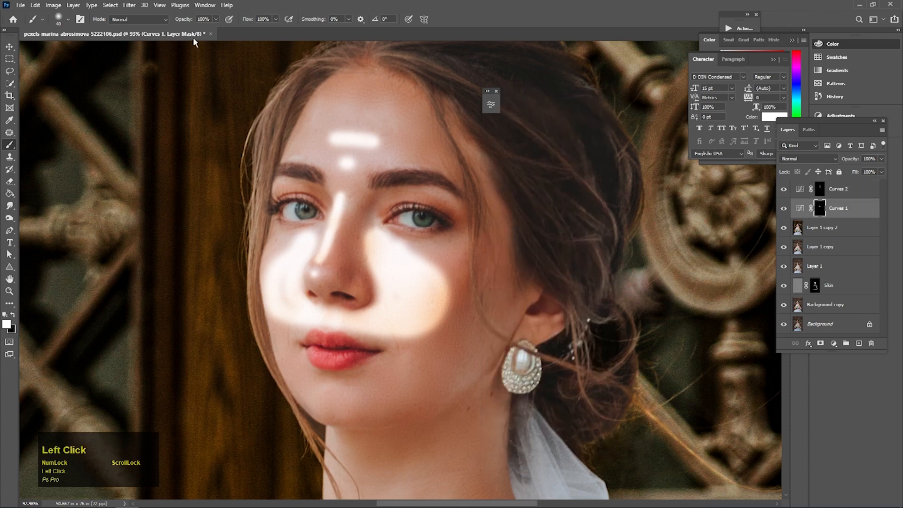
pyautogui.click(207, 6)
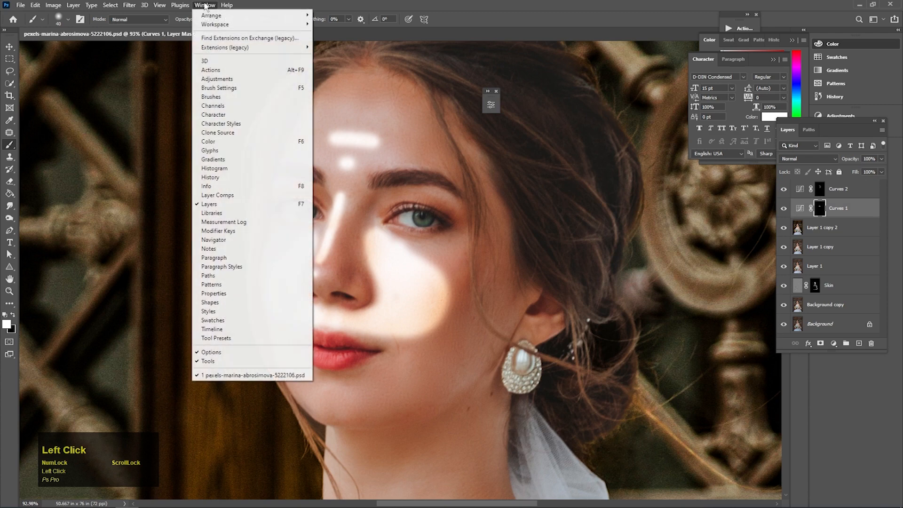
pyautogui.click(214, 293)
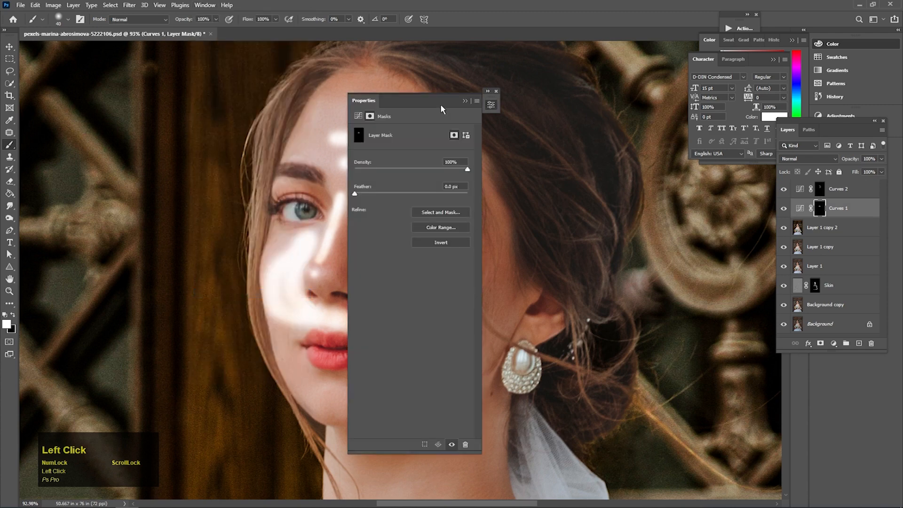
pyautogui.moveTo(610, 94); pyautogui.dragTo(601, 80)
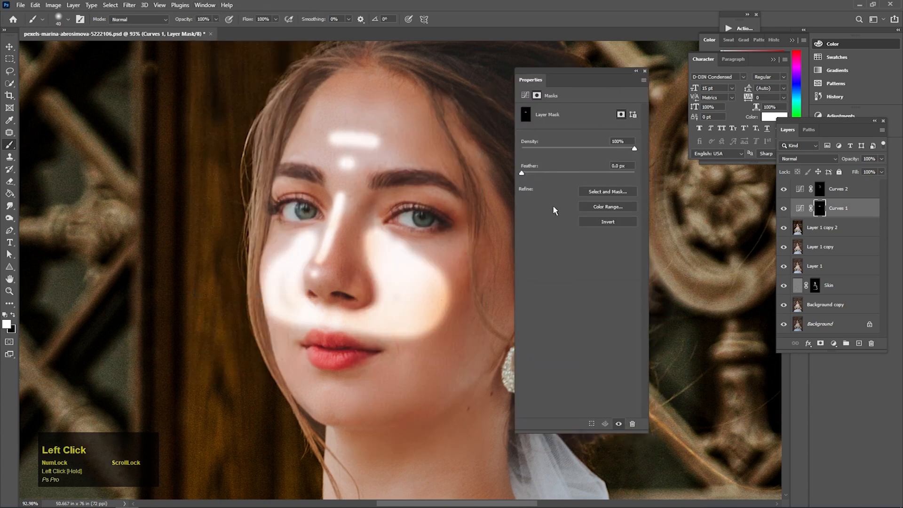
pyautogui.moveTo(537, 173); pyautogui.dragTo(589, 175)
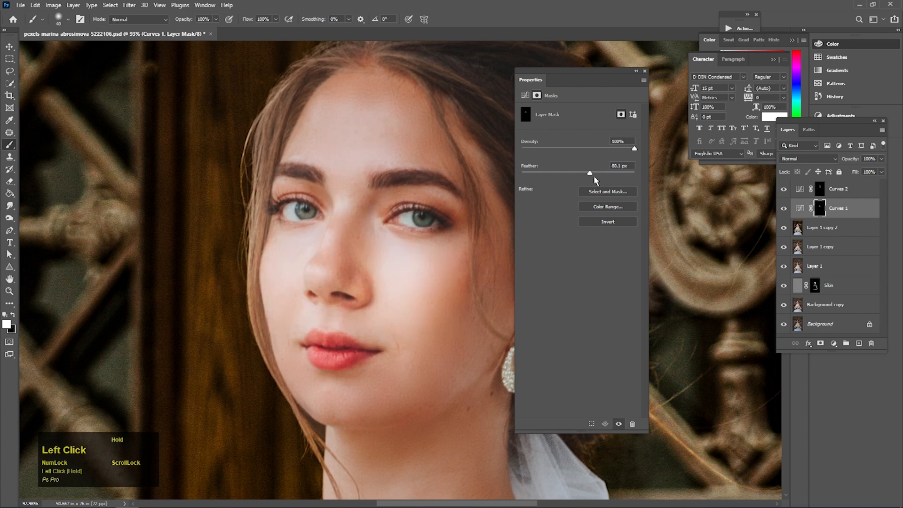
pyautogui.click(636, 72)
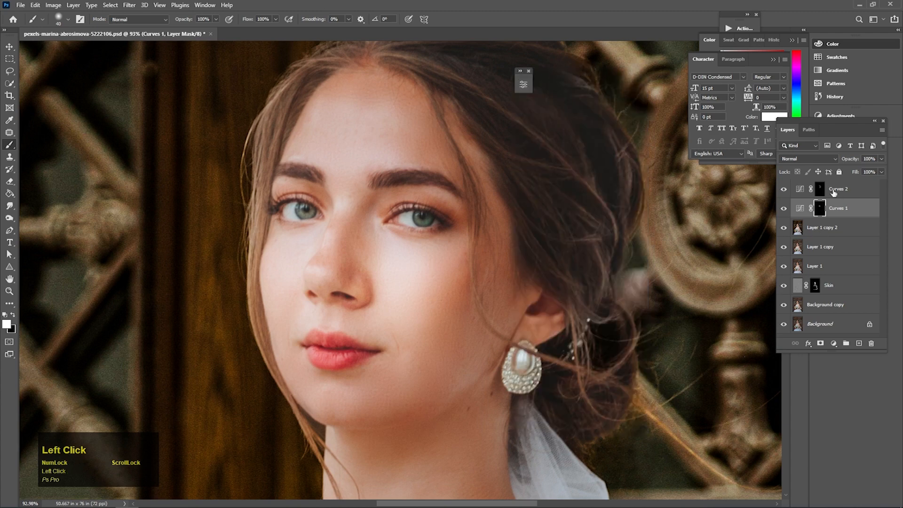
# Step: Compare the portrait with and without the Curves 1 highlights and view it from farther out
pyautogui.click(784, 208)
pyautogui.click(784, 208)
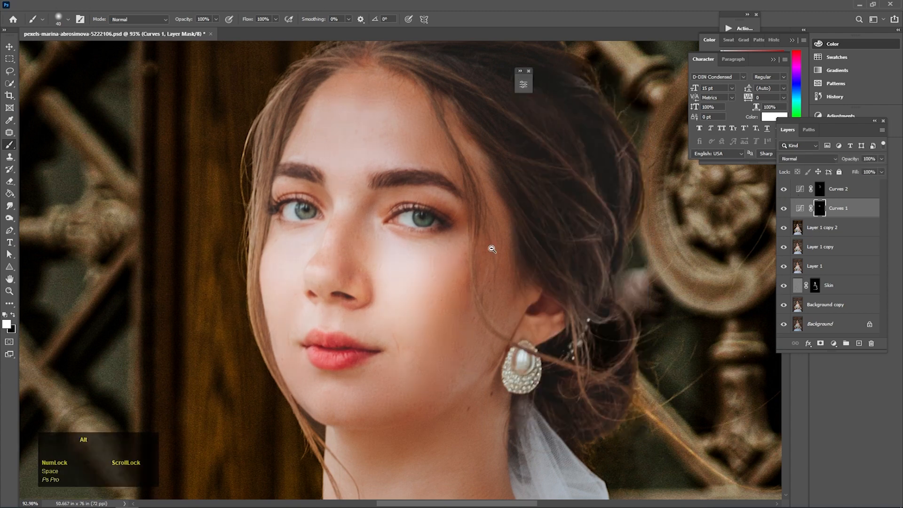
pyautogui.moveTo(490, 249); pyautogui.dragTo(319, 252)
pyautogui.moveTo(412, 257); pyautogui.dragTo(378, 256)
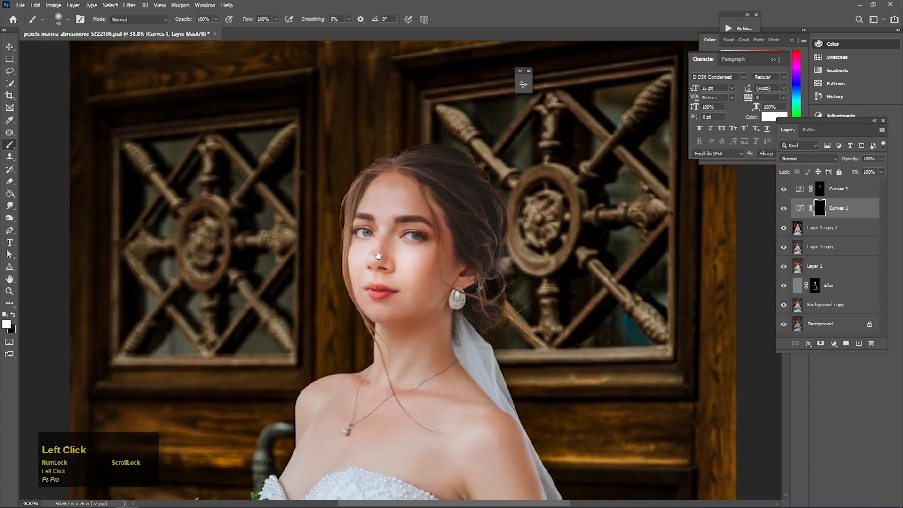
# Step: Group the Curves 1 and Curves 2 layers and compare the portrait with and without the group
pyautogui.keyDown('shift'); pyautogui.click(847, 190); pyautogui.keyUp('shift')
pyautogui.hotkey('ctrl', 'g')
pyautogui.click(783, 186)
pyautogui.click(783, 186)
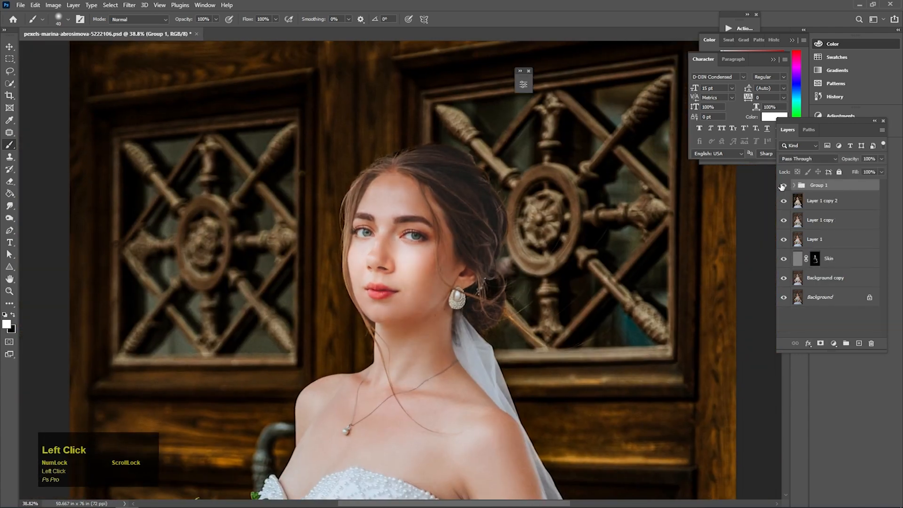
pyautogui.click(782, 186)
pyautogui.click(783, 186)
# Step: Reduce the opacity of the dodge-and-burn Group 1 to 49% to soften its effect on the portrait
pyautogui.moveTo(480, 247); pyautogui.dragTo(434, 235)
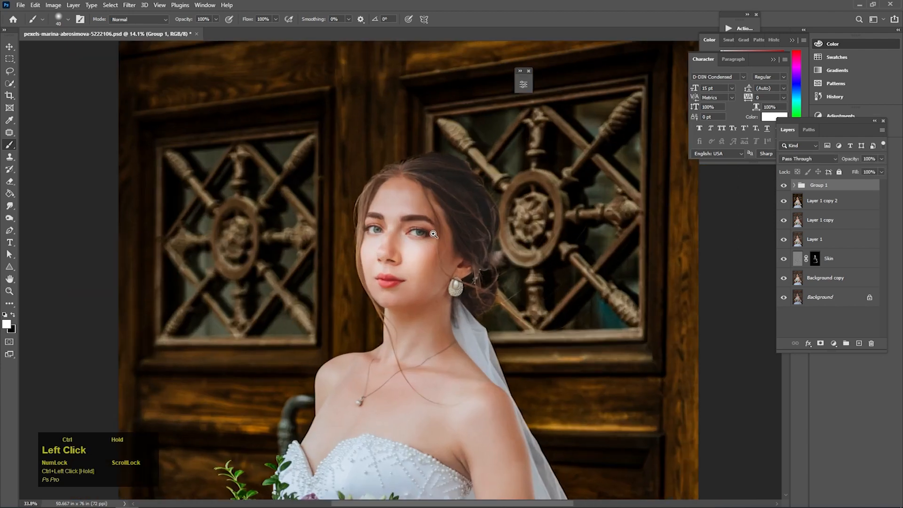
pyautogui.click(881, 171)
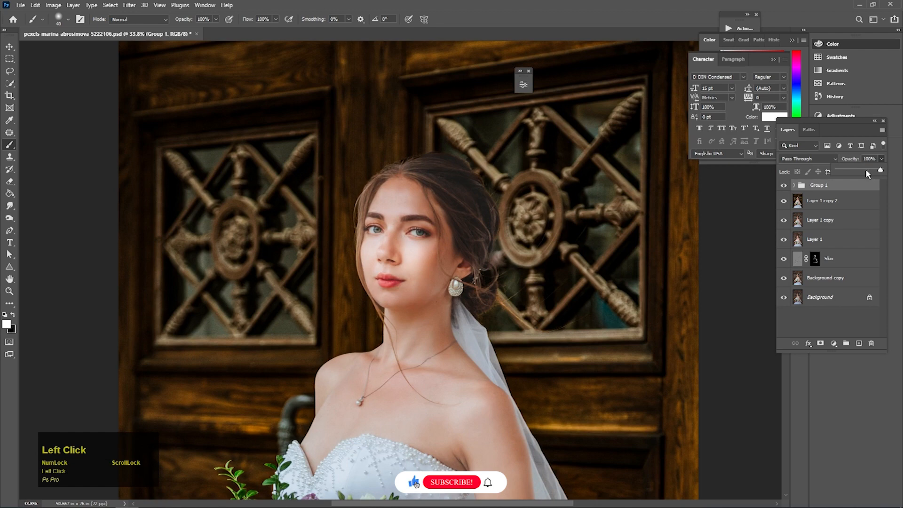
pyautogui.moveTo(866, 173); pyautogui.dragTo(859, 171)
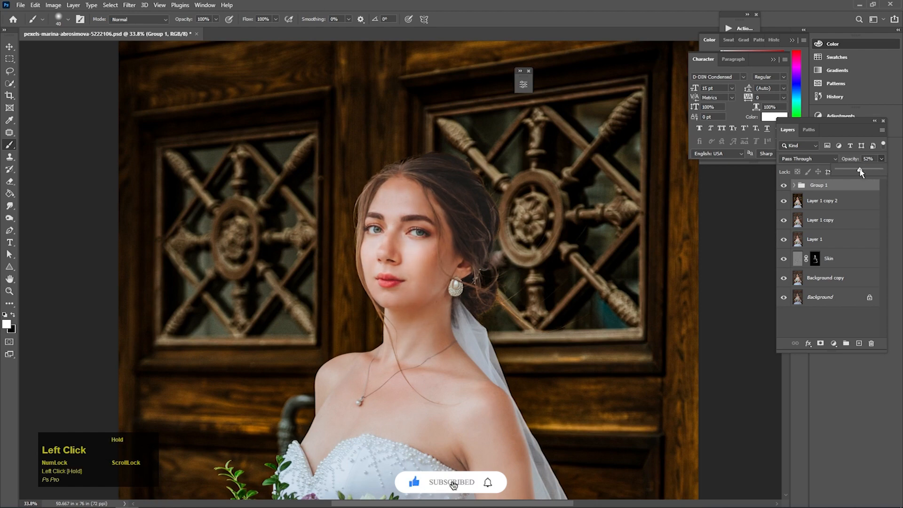
# Step: Compare the face up close with and without the softened Group 1
pyautogui.click(414, 233)
pyautogui.moveTo(393, 235); pyautogui.dragTo(449, 235)
pyautogui.click(783, 186)
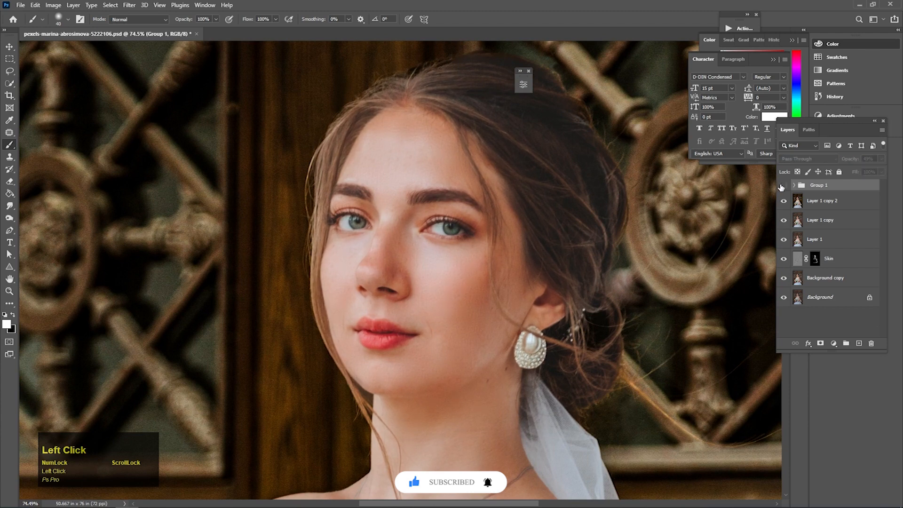
pyautogui.click(783, 186)
pyautogui.click(782, 187)
pyautogui.click(782, 187)
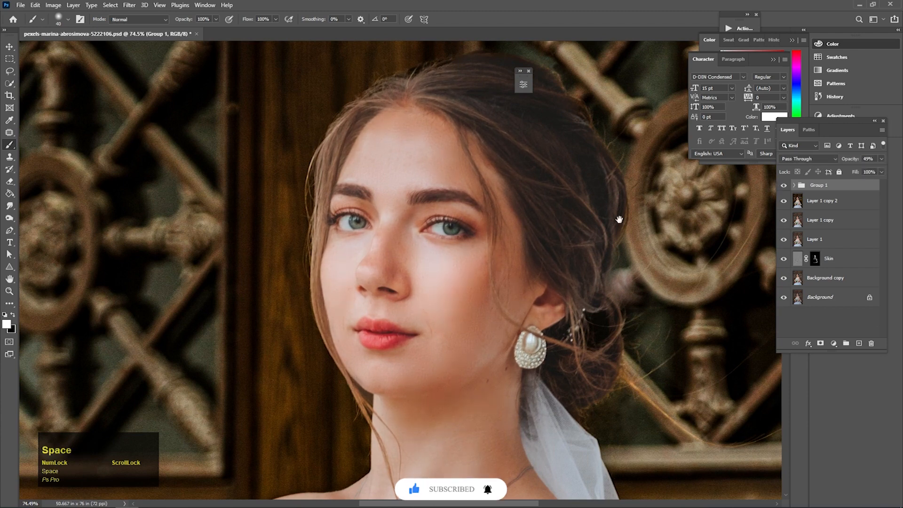
# Step: Add a new layer above Group 1 and fill it with the merged image using Apply Image, Normal blending at 100% opacity
pyautogui.moveTo(384, 242); pyautogui.dragTo(360, 239)
pyautogui.moveTo(494, 254); pyautogui.dragTo(559, 259)
pyautogui.moveTo(422, 208); pyautogui.dragTo(417, 237)
pyautogui.moveTo(412, 189); pyautogui.dragTo(456, 212)
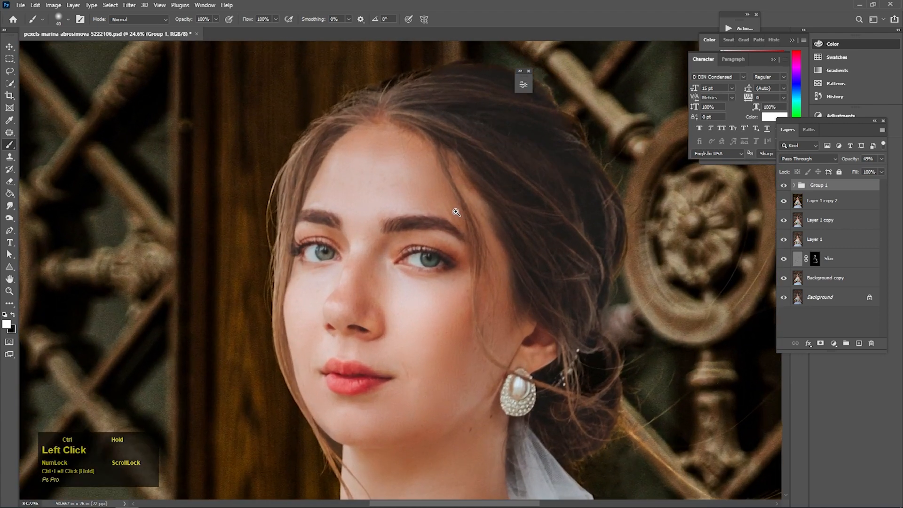
pyautogui.click(859, 344)
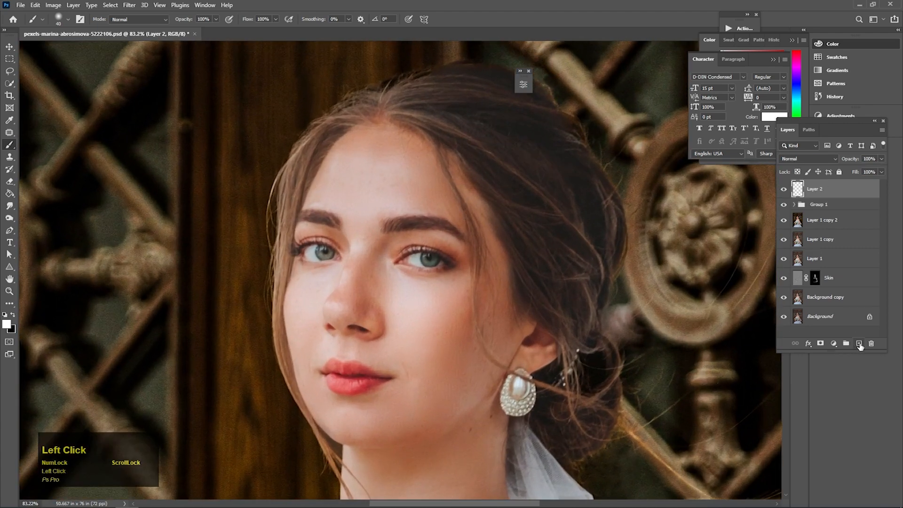
pyautogui.click(53, 5)
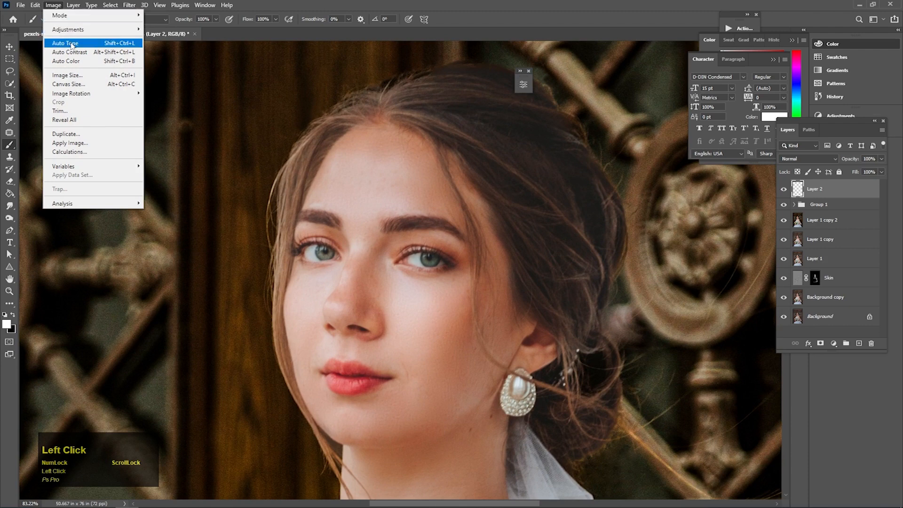
pyautogui.click(71, 143)
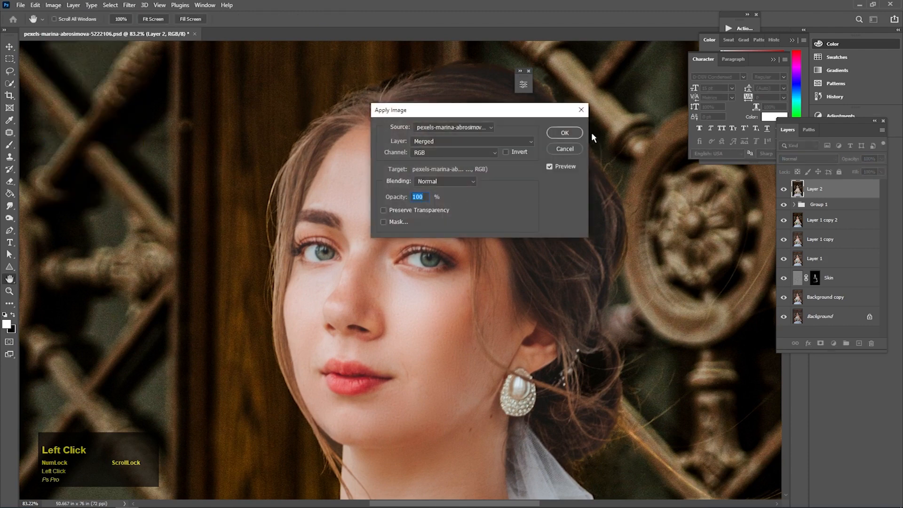
pyautogui.click(565, 132)
# Step: Sharpen the merged Layer 2 with Unsharp Mask at an amount of 59% and a radius of about 5.5 pixels
pyautogui.keyDown('ctrl'); pyautogui.click(470, 260); pyautogui.keyUp('ctrl')
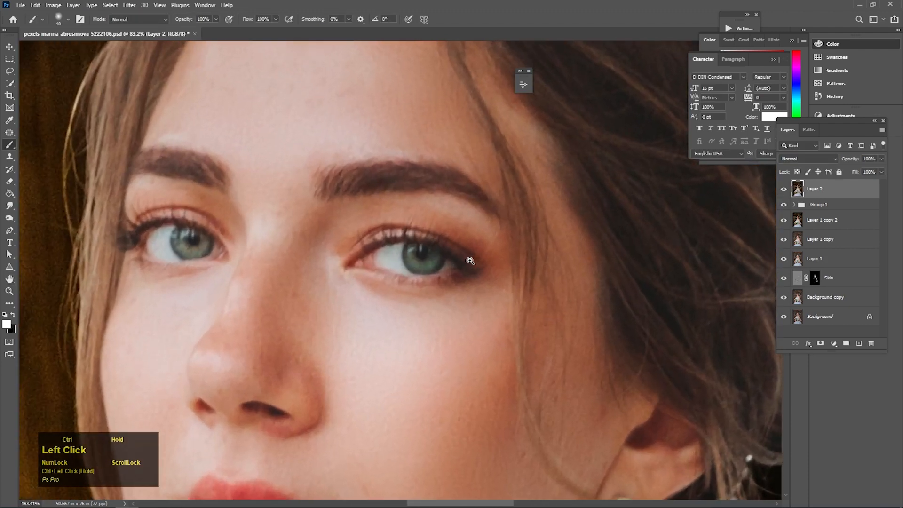
pyautogui.click(128, 6)
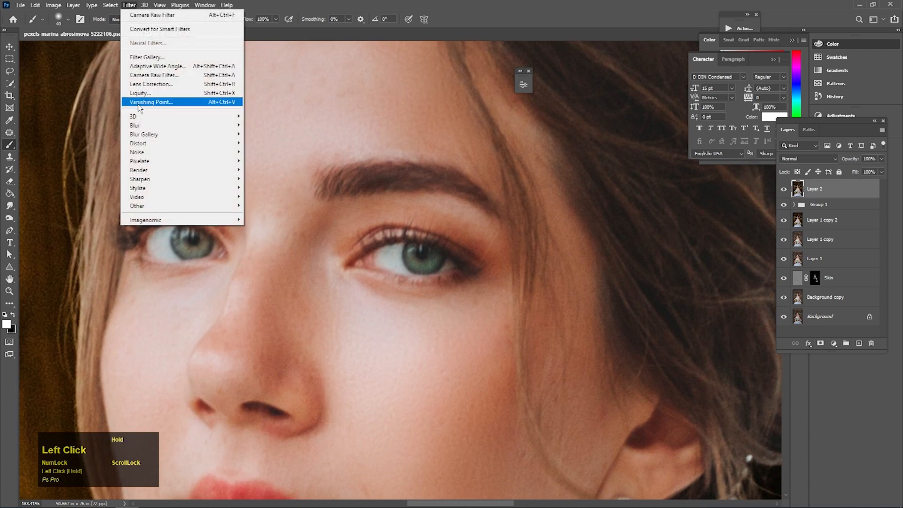
pyautogui.moveTo(144, 141)
pyautogui.moveTo(148, 182)
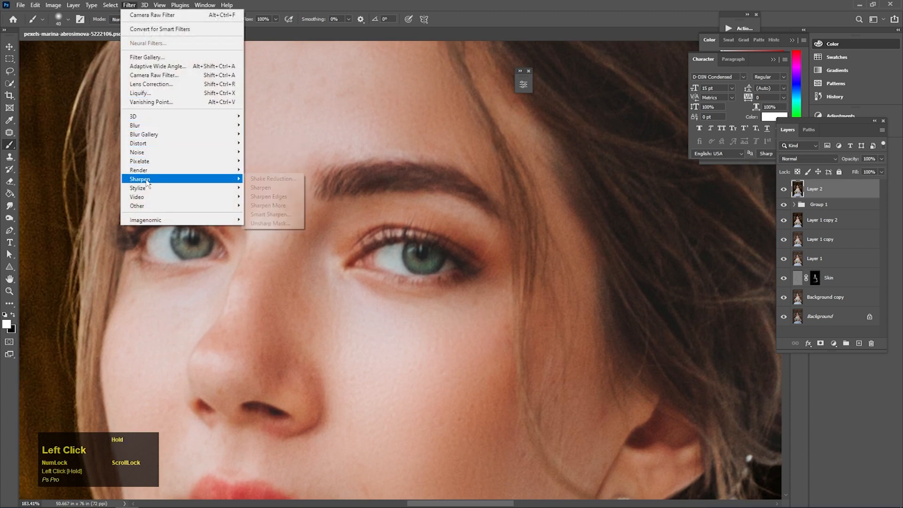
pyautogui.click(270, 223)
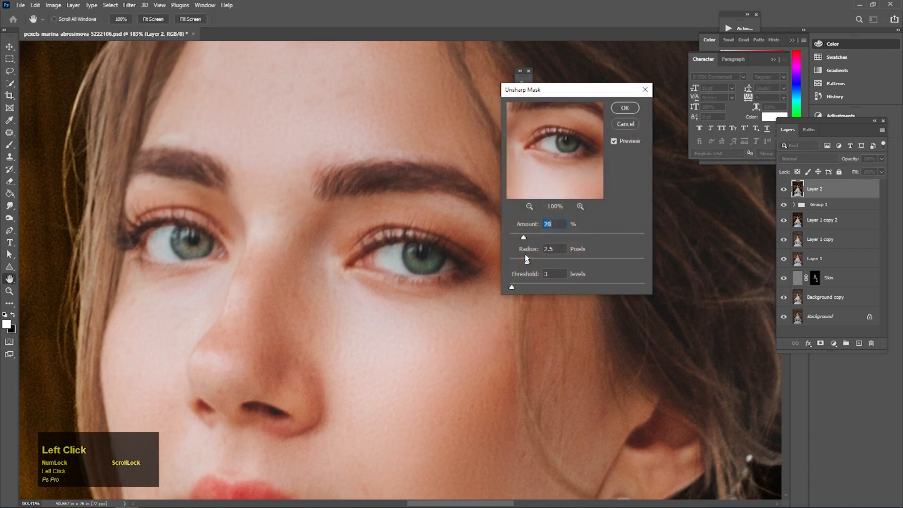
pyautogui.moveTo(536, 237); pyautogui.dragTo(551, 236)
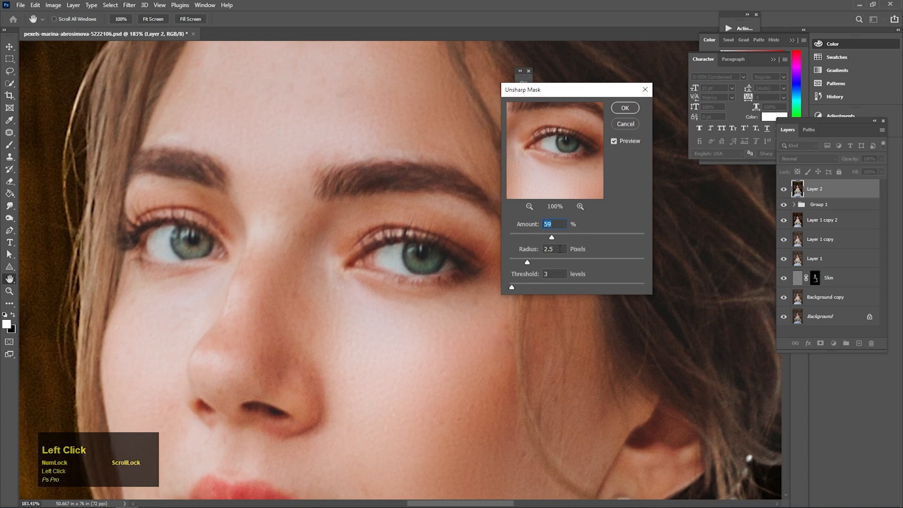
pyautogui.moveTo(539, 261); pyautogui.dragTo(552, 261)
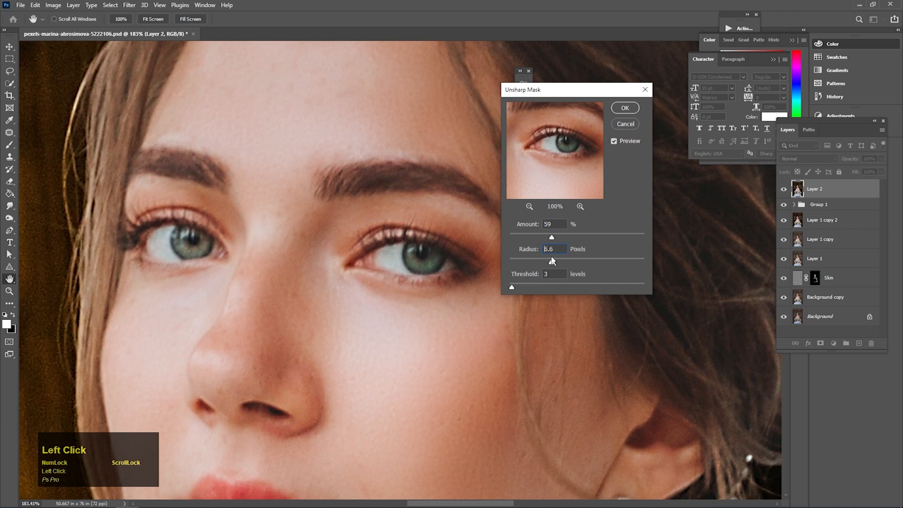
pyautogui.click(628, 106)
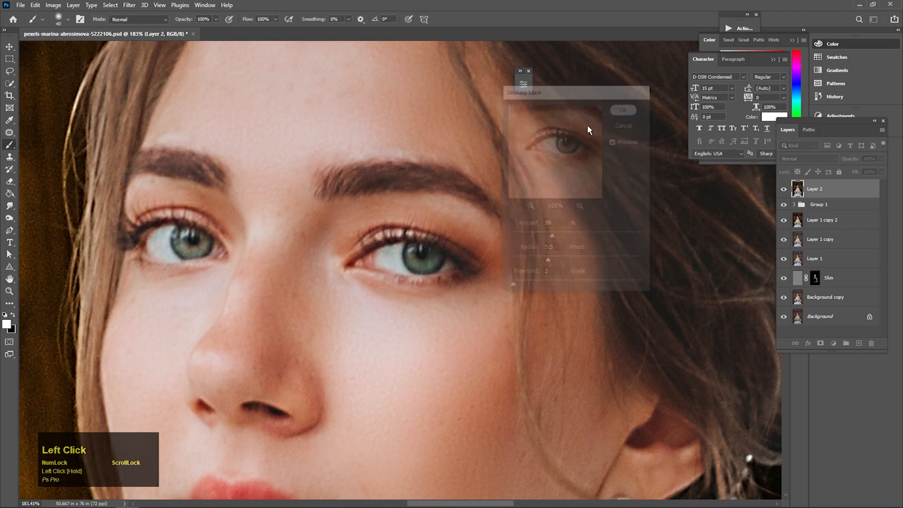
# Step: Compare the portrait with and without the sharpened Layer 2
pyautogui.moveTo(379, 211); pyautogui.dragTo(323, 219)
pyautogui.moveTo(423, 226); pyautogui.dragTo(583, 280)
pyautogui.click(784, 190)
pyautogui.click(784, 191)
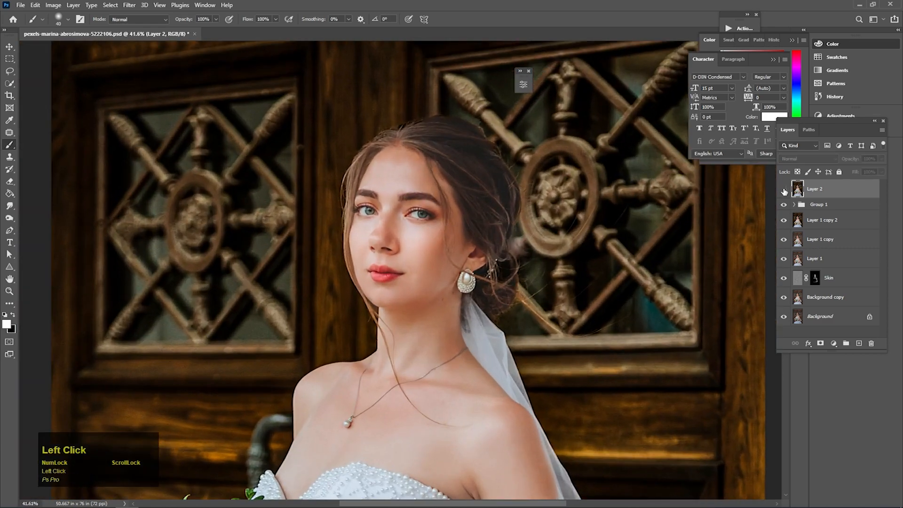
# Step: Group all the retouching layers from Layer 2 down to Background copy, leaving the original Background out
pyautogui.moveTo(441, 270); pyautogui.dragTo(415, 258)
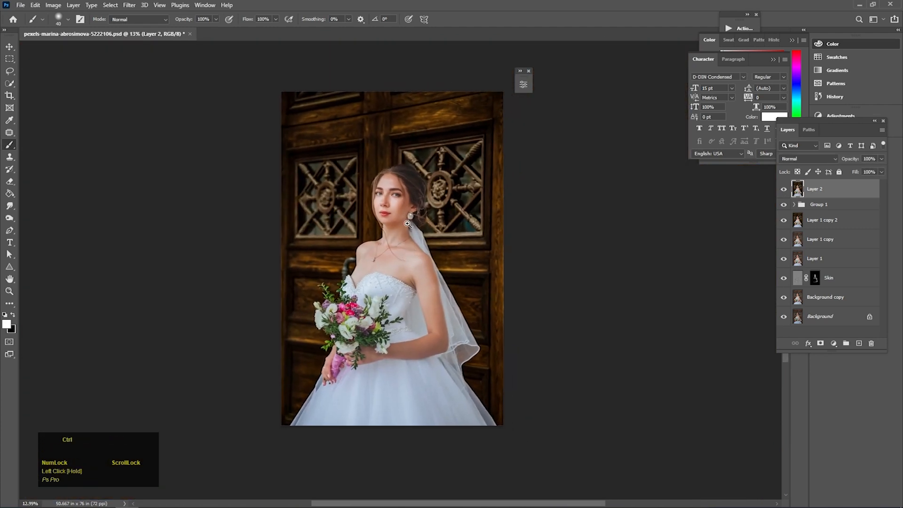
pyautogui.moveTo(410, 225); pyautogui.dragTo(419, 226)
pyautogui.keyDown('shift'); pyautogui.click(830, 299); pyautogui.keyUp('shift')
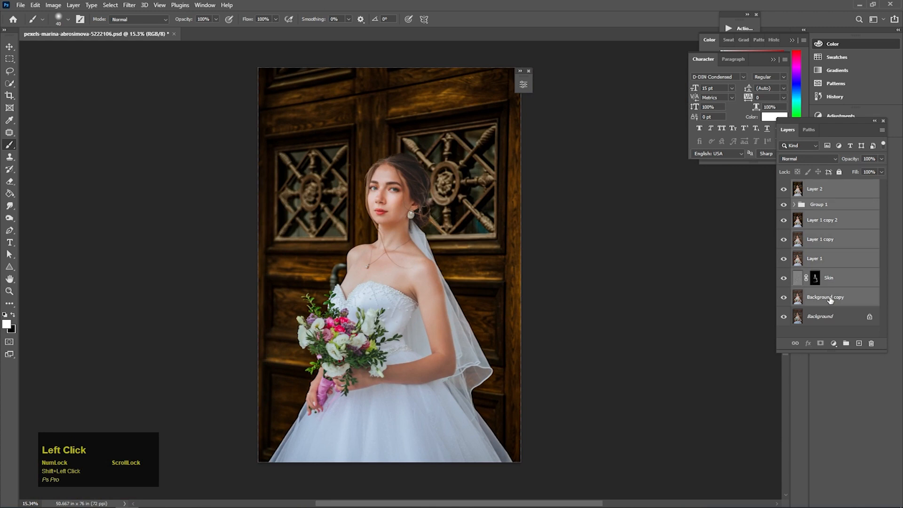
pyautogui.hotkey('ctrl', 'g')
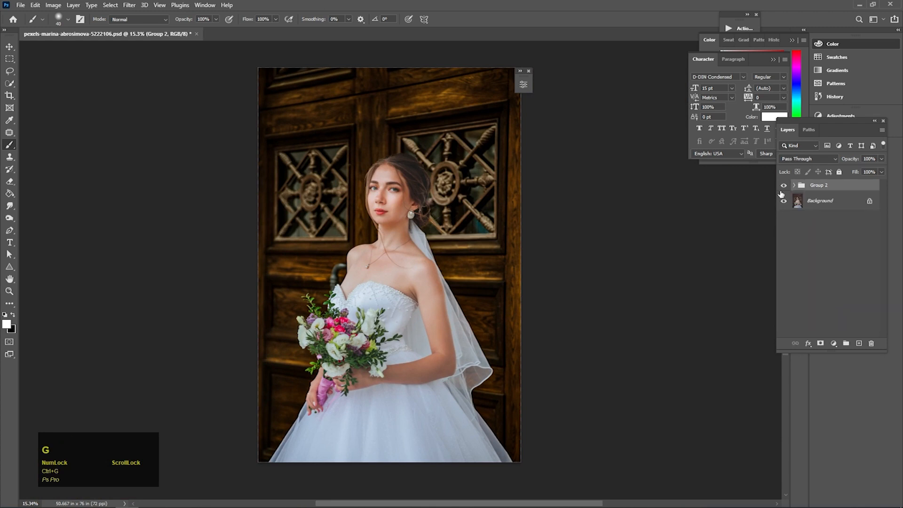
# Step: Compare the full retouched portrait with the original Background by toggling the visibility of Group 2
pyautogui.keyDown('ctrl'); pyautogui.click(481, 220); pyautogui.keyUp('ctrl')
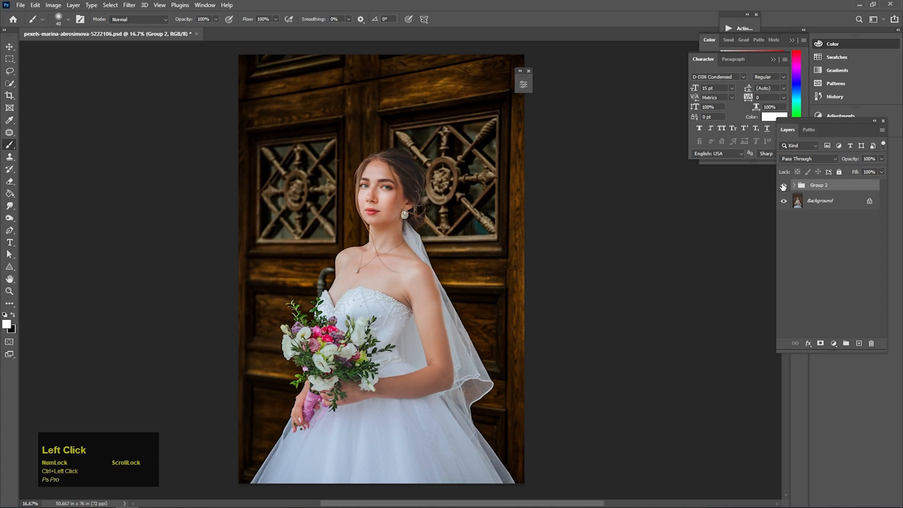
pyautogui.click(783, 187)
pyautogui.click(783, 187)
pyautogui.click(783, 187)
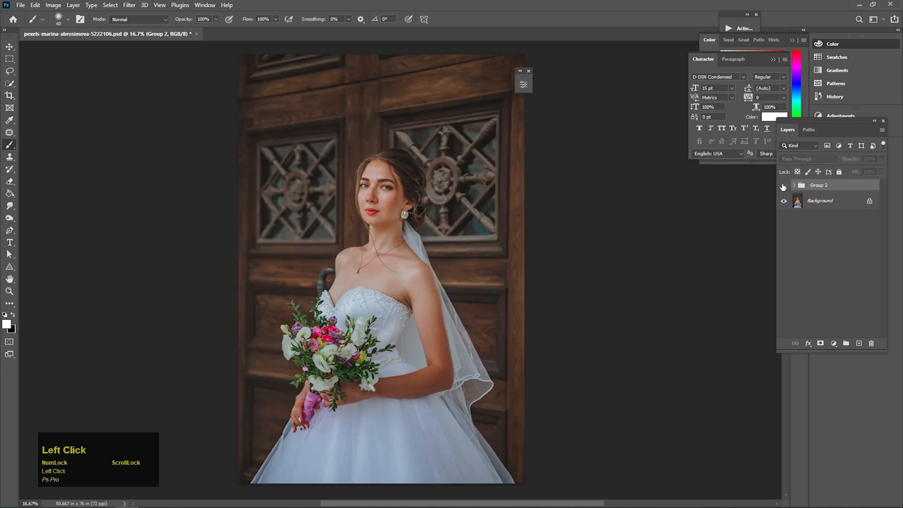
pyautogui.click(783, 186)
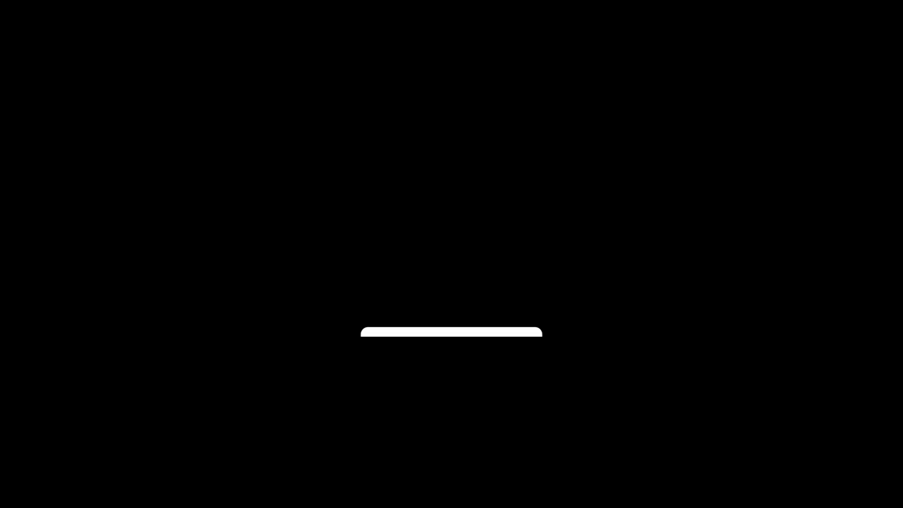